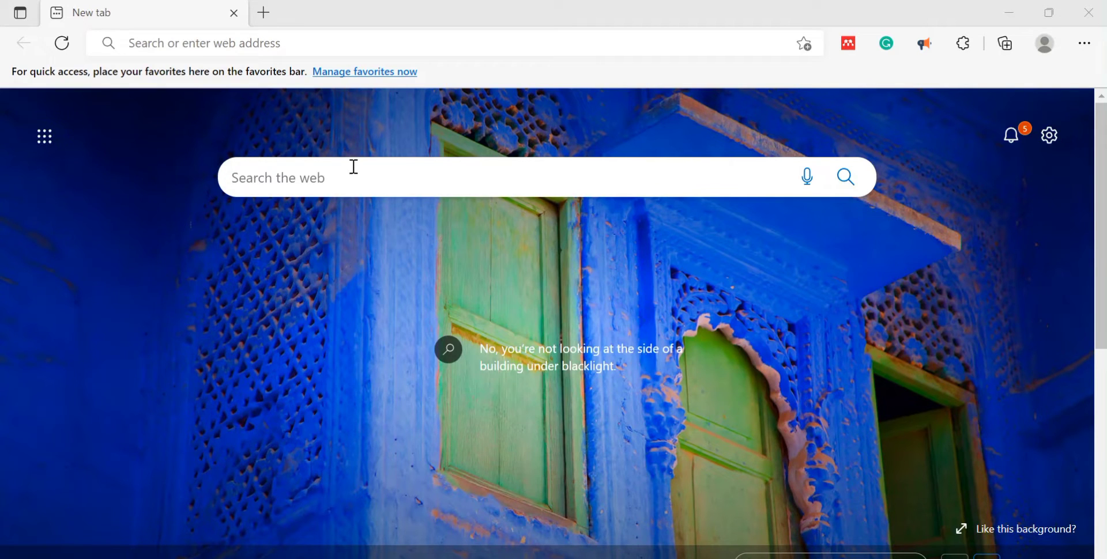
Search the web for "extract bbbike" and open the BBBike extracts OpenStreetMap website.
click(345, 171)
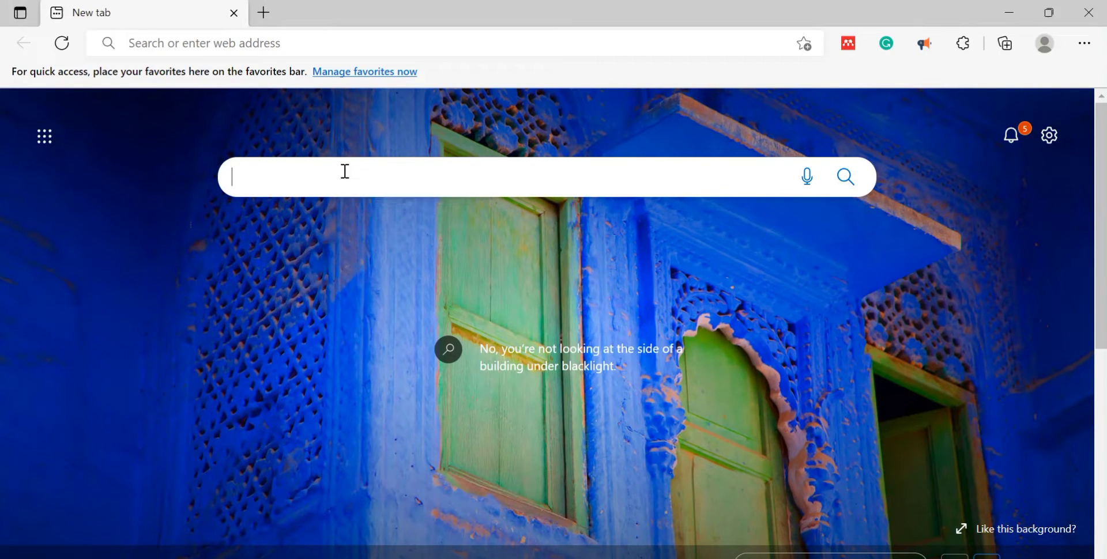
text(extract bbbike)
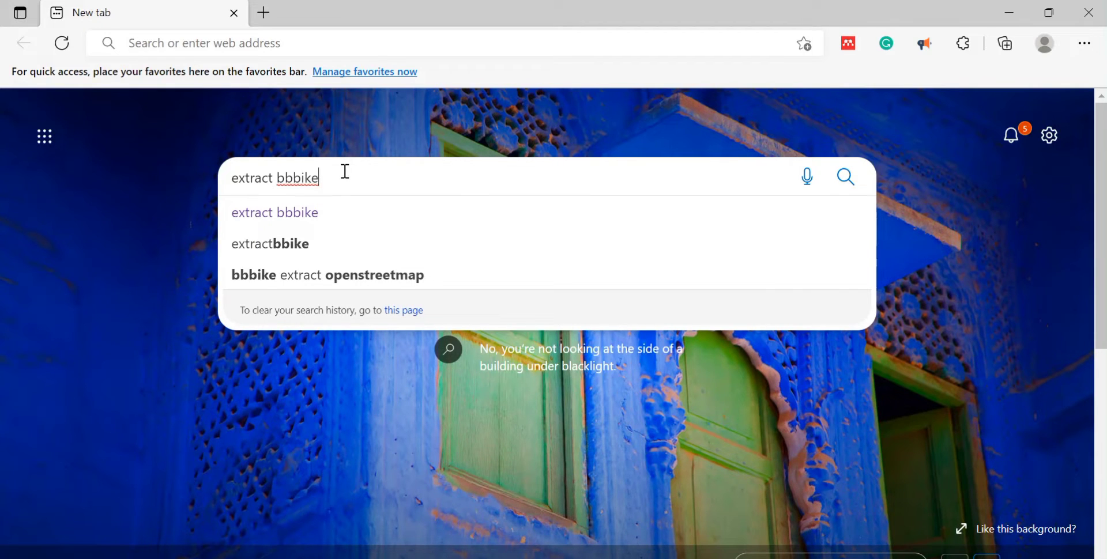
key(Return)
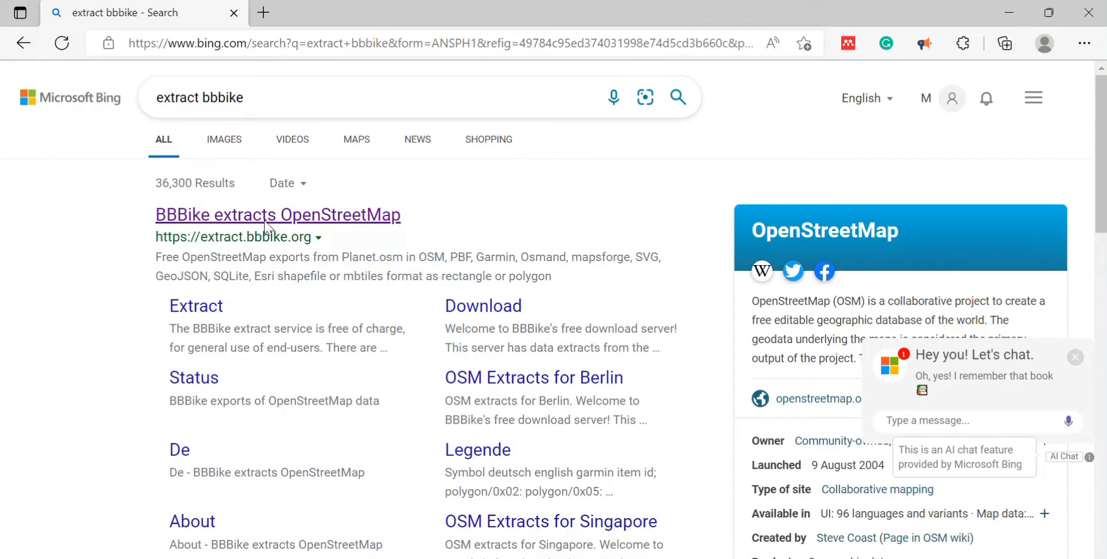
click(267, 226)
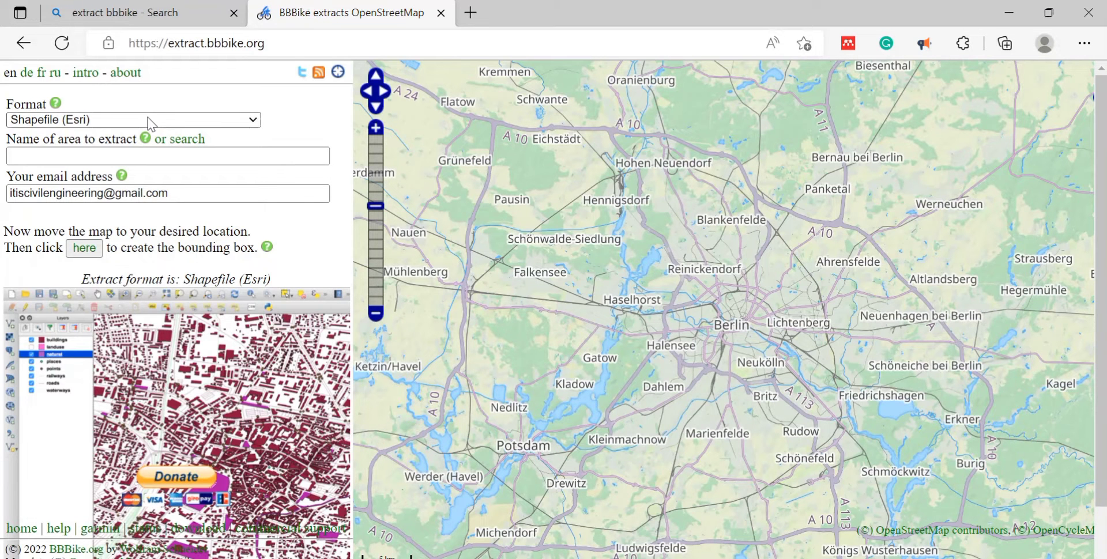
Choose Shapefile (Esri) as the extract format and name the area Surat.
click(147, 119)
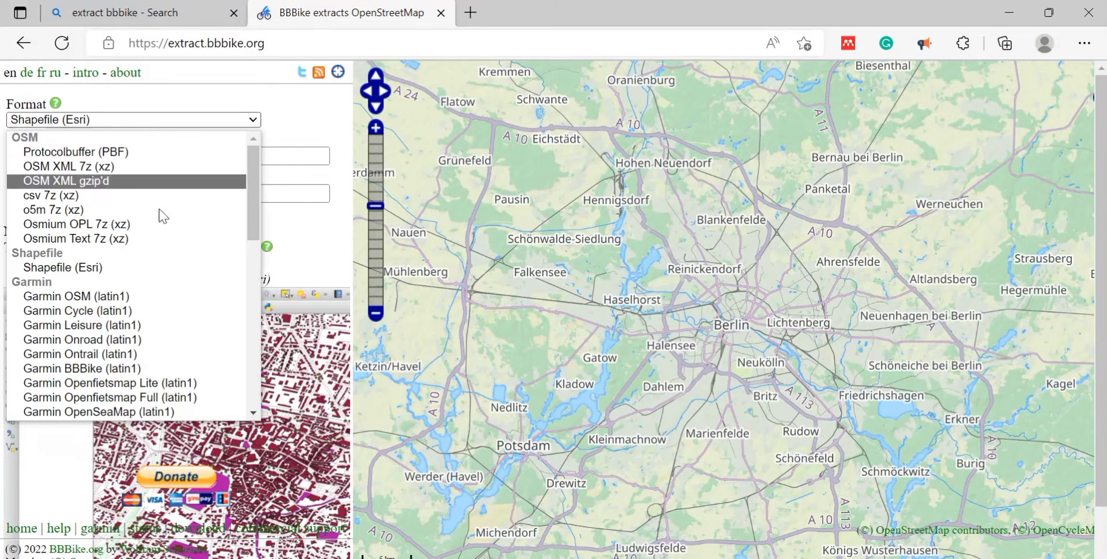
click(46, 268)
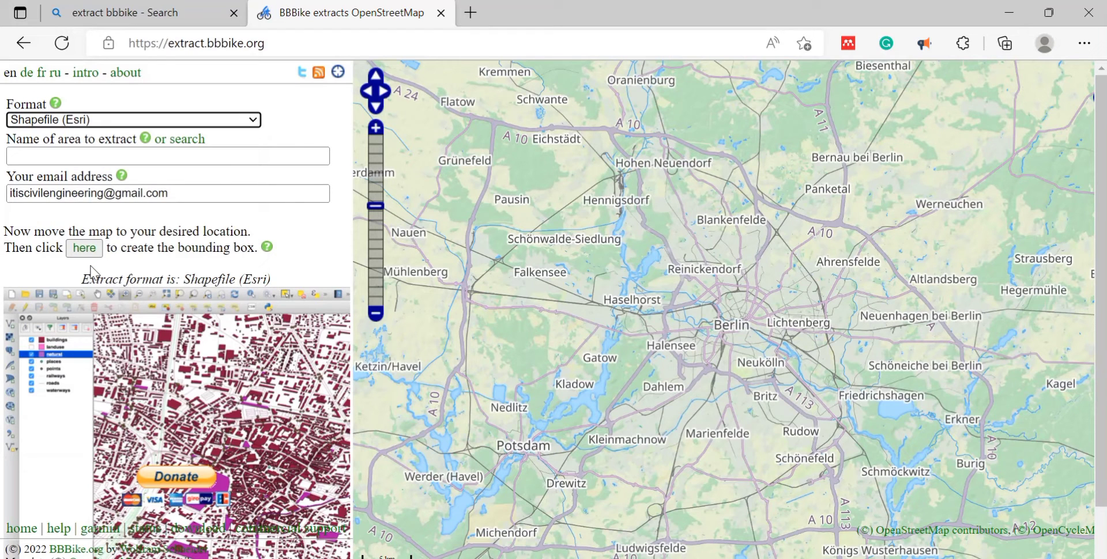
click(93, 156)
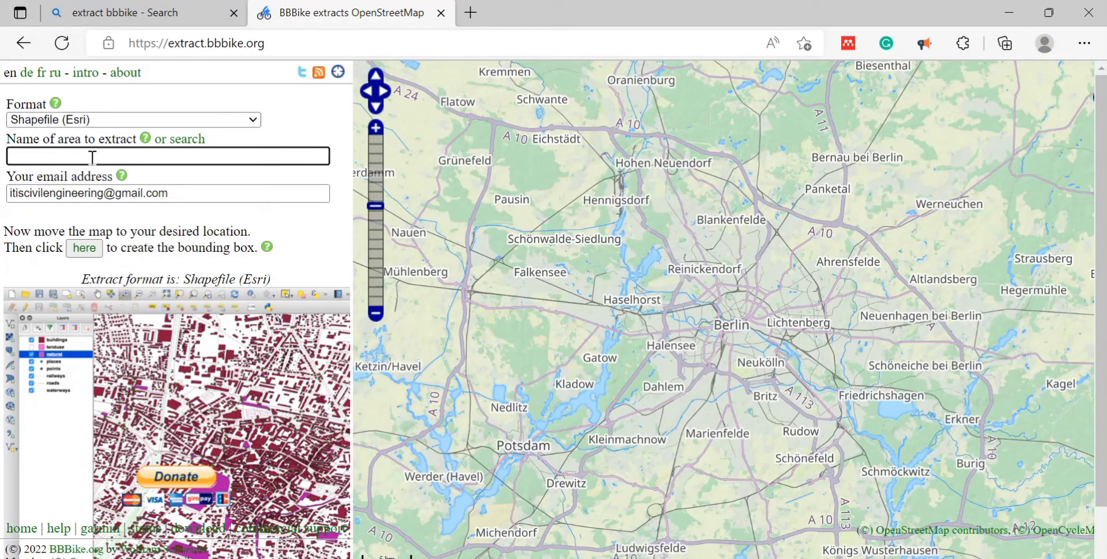
text(Surat)
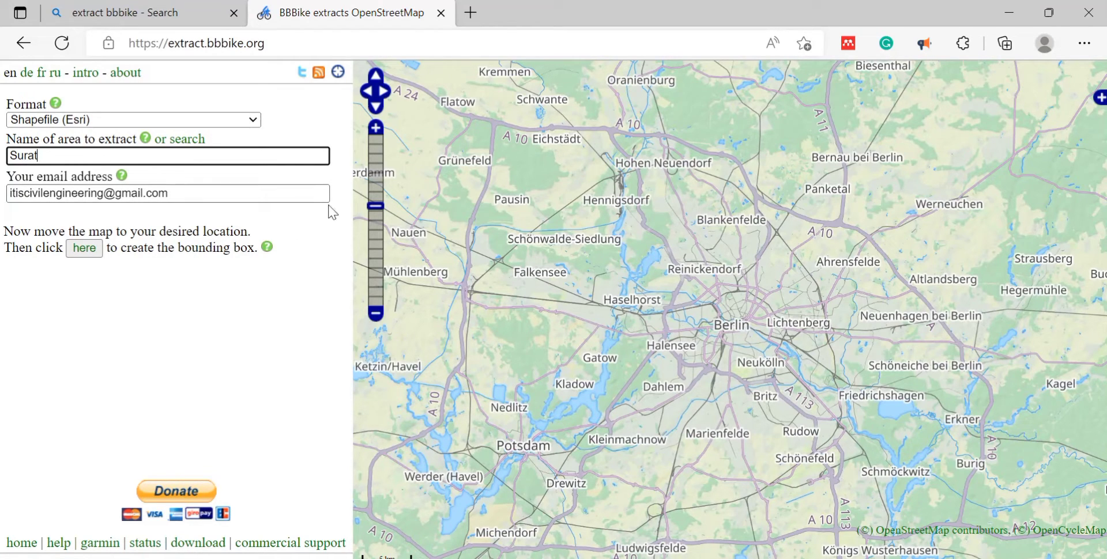
Bring the map to the region around Surat on India's west coast and create a bounding box there.
drag(374, 204, 369, 283)
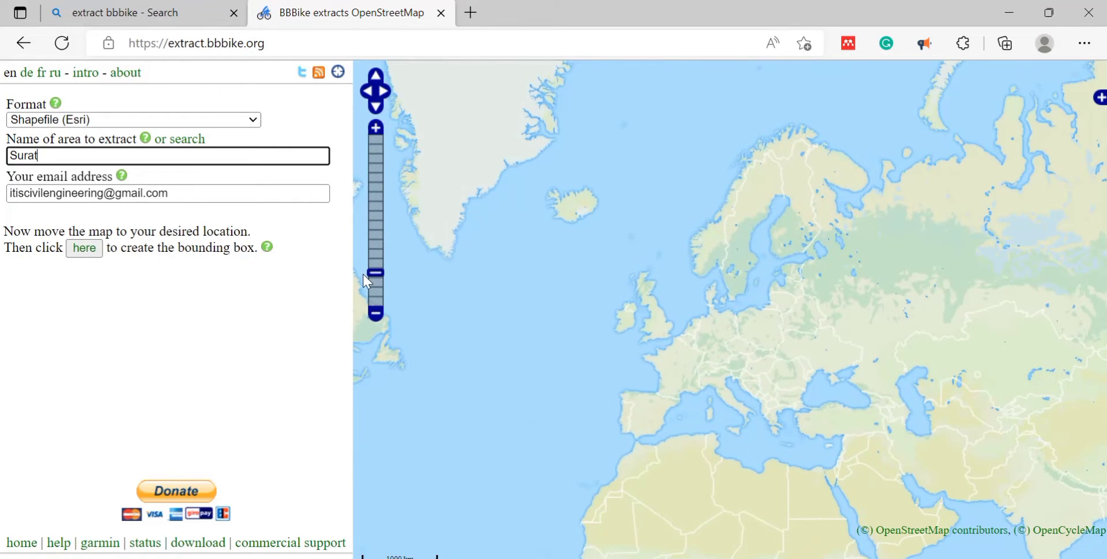
drag(665, 314, 456, 164)
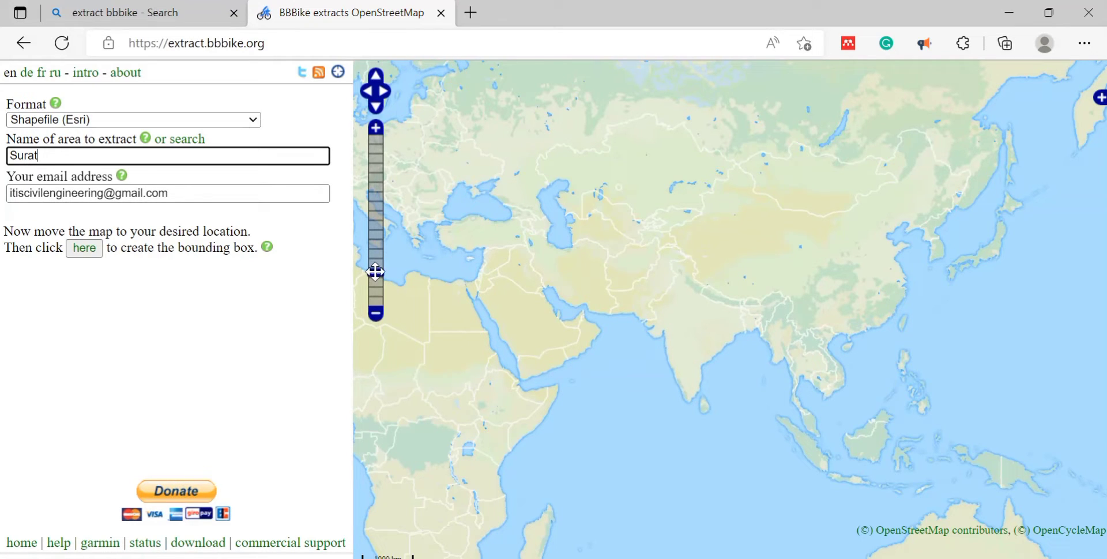
drag(376, 271, 375, 225)
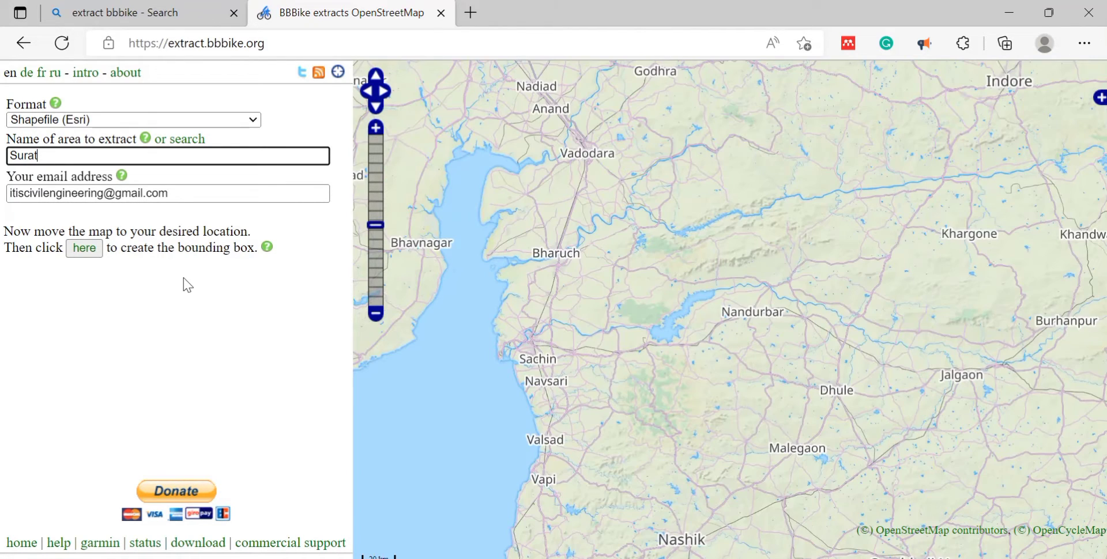
click(88, 250)
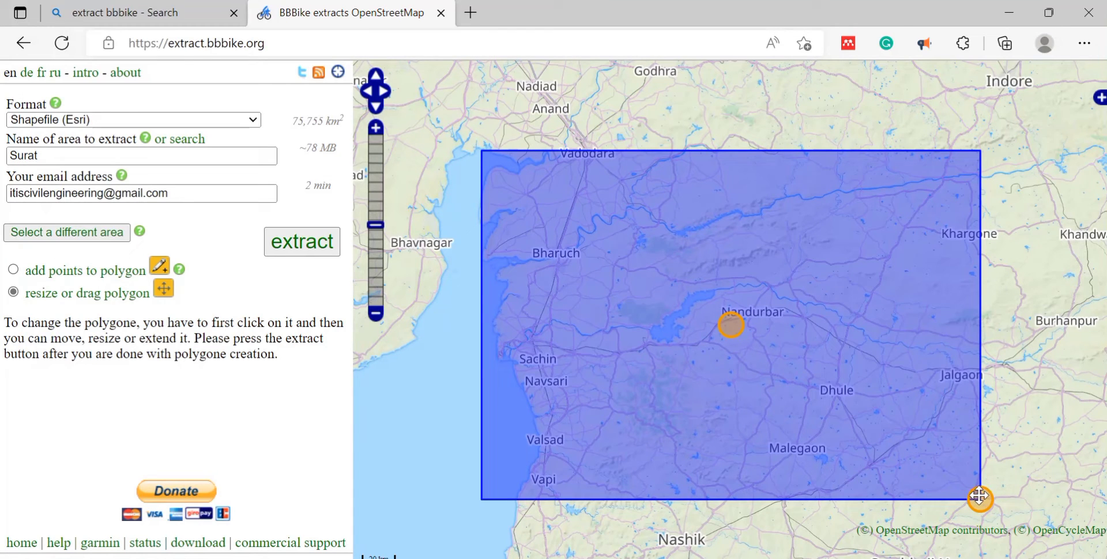
Shrink the bounding box to about 24,240 km², position it from the Surat coast towards Nandurbar, and submit the extract request.
drag(980, 499, 924, 445)
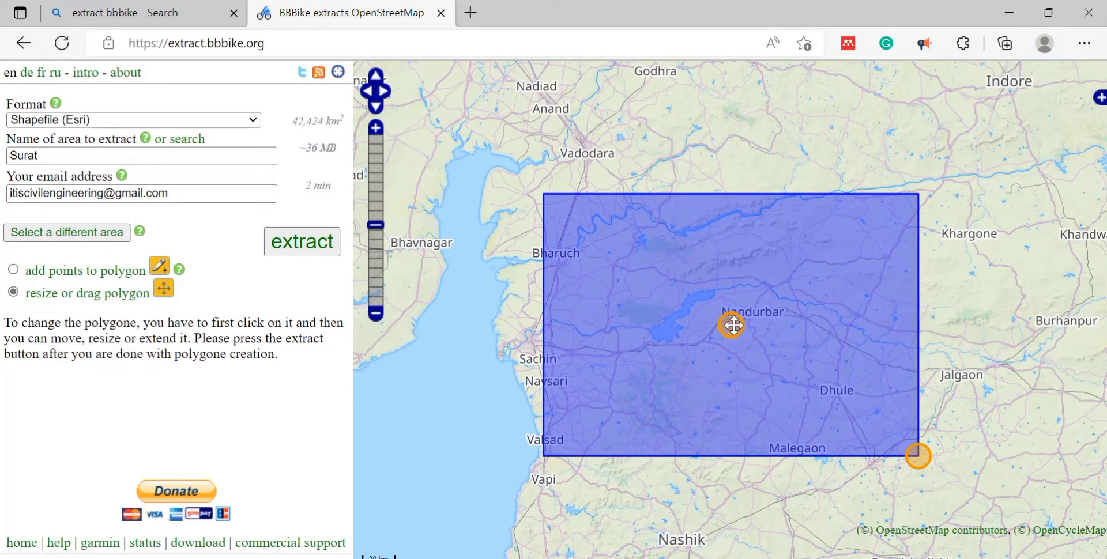
drag(733, 327, 688, 326)
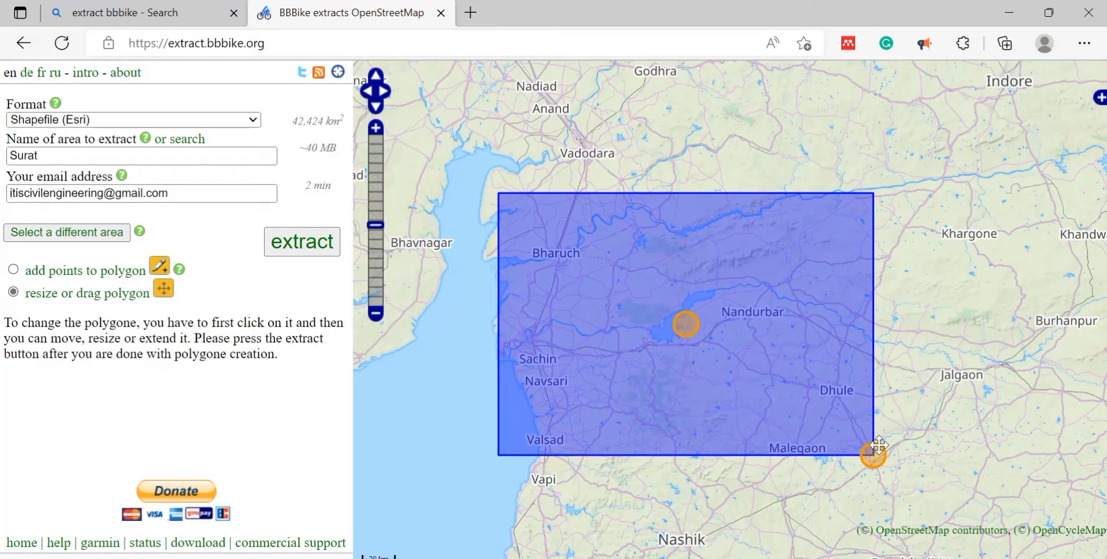
drag(878, 449, 838, 407)
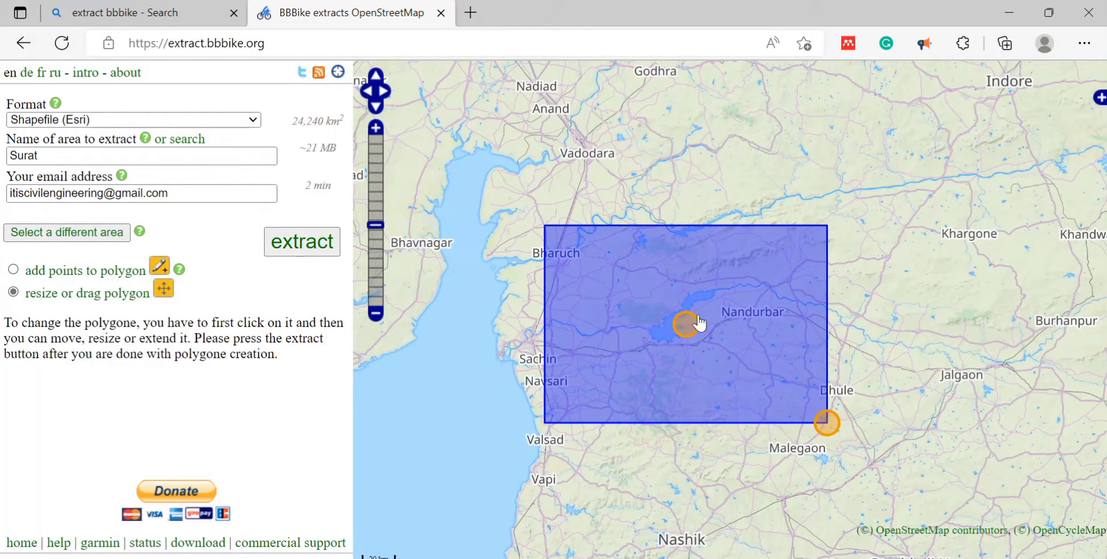
drag(685, 321, 638, 327)
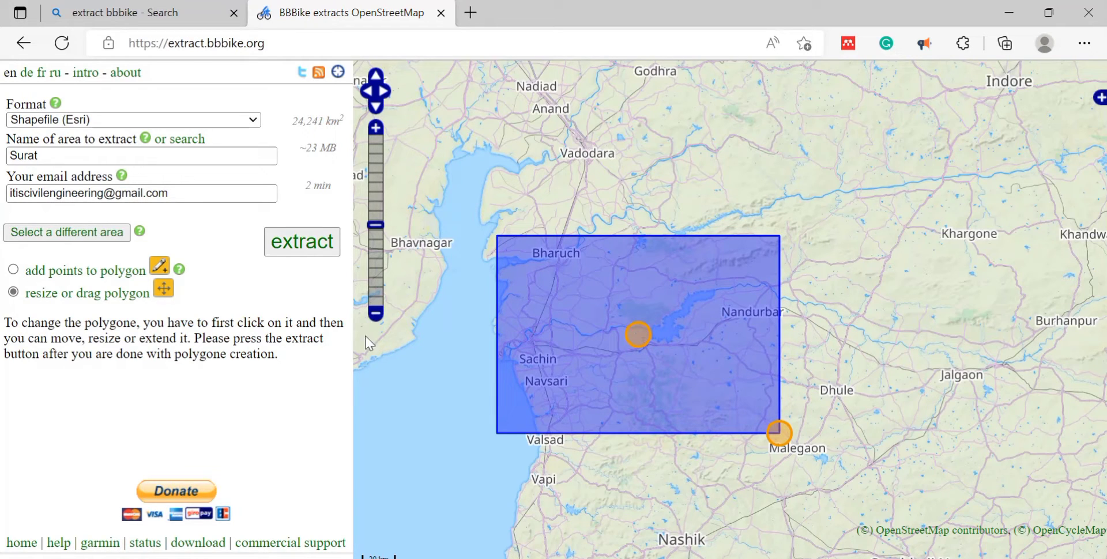
click(303, 243)
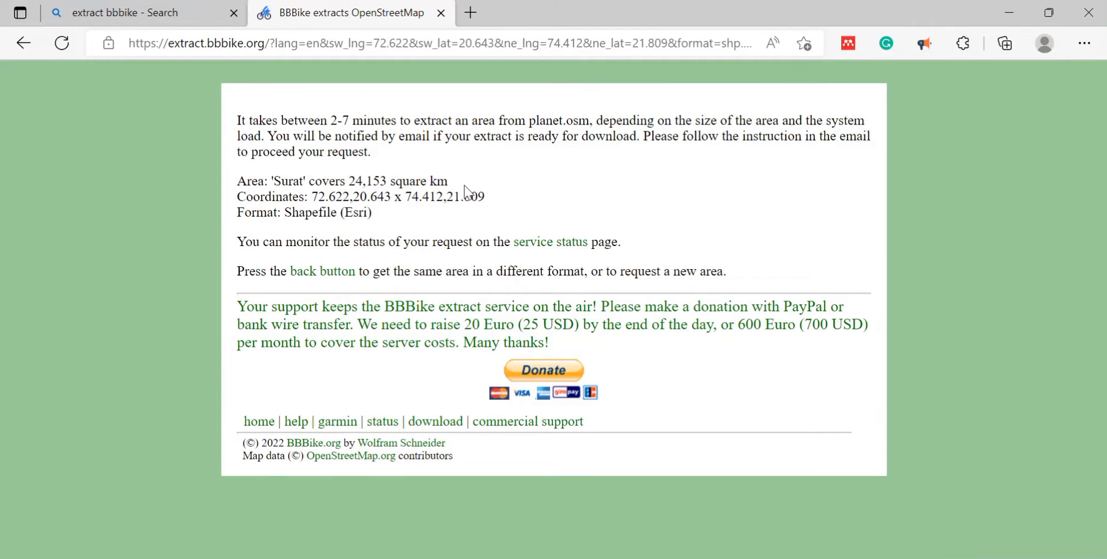
double_click(414, 136)
click(455, 180)
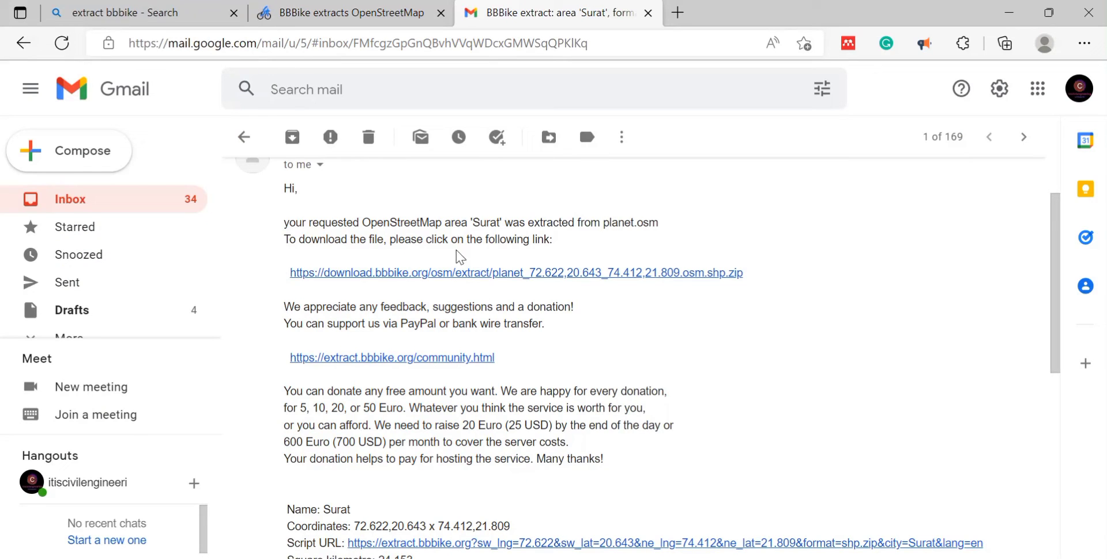
Download the Surat shapefile zip from the link in the BBBike email, and close the email and extract pages.
click(495, 274)
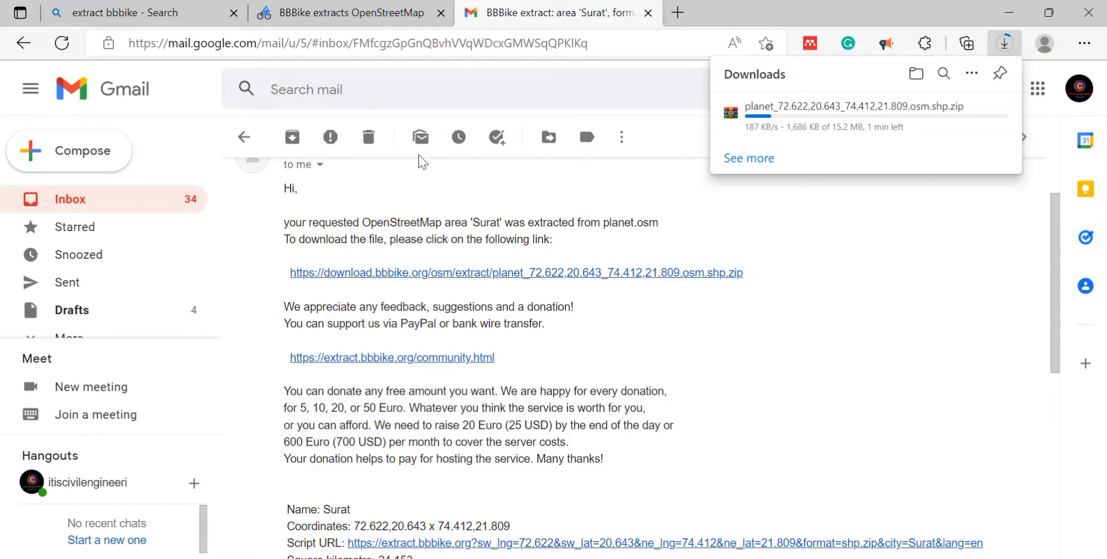
key(ctrl+w)
key(ctrl+w)
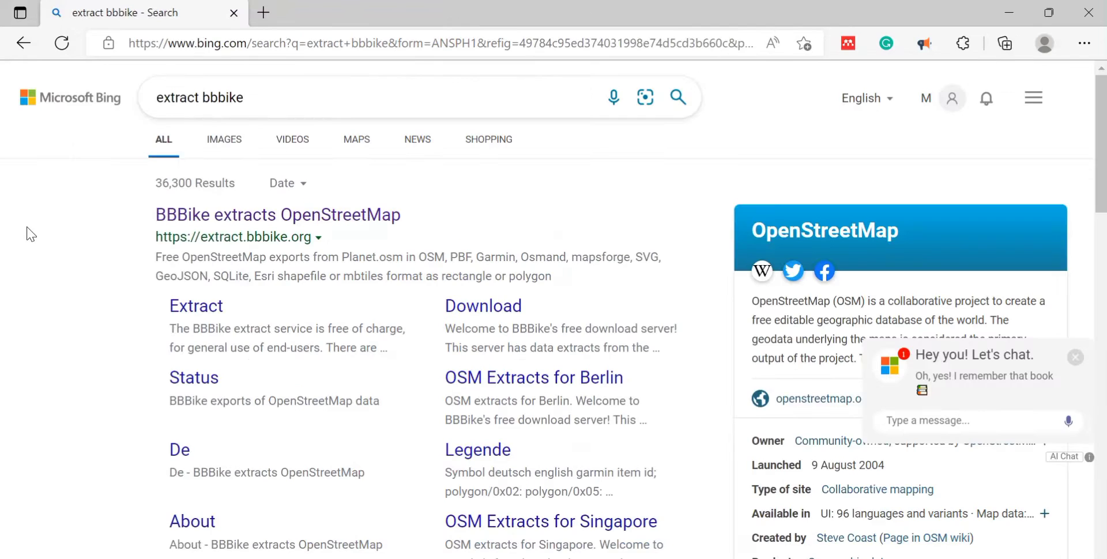
Search the web for "hydrosheds" and open the HydroSHEDS website.
click(287, 108)
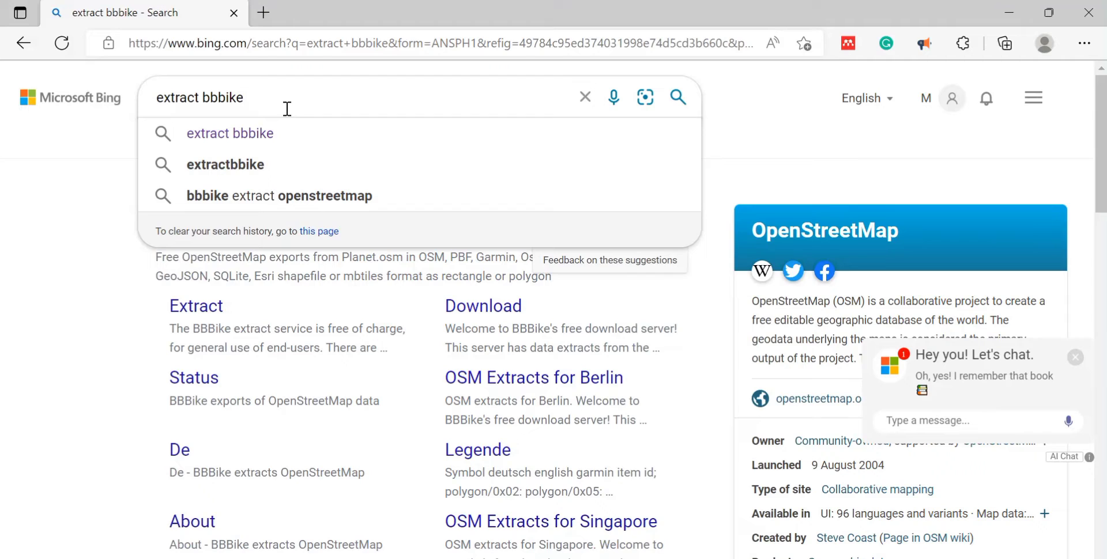
key(BackSpace)
key(BackSpace)
key(BackSpace)
key(BackSpace)
key(BackSpace)
key(BackSpace)
key(BackSpace)
key(BackSpace)
key(BackSpace)
key(BackSpace)
key(BackSpace)
key(BackSpace)
key(BackSpace)
text(hy)
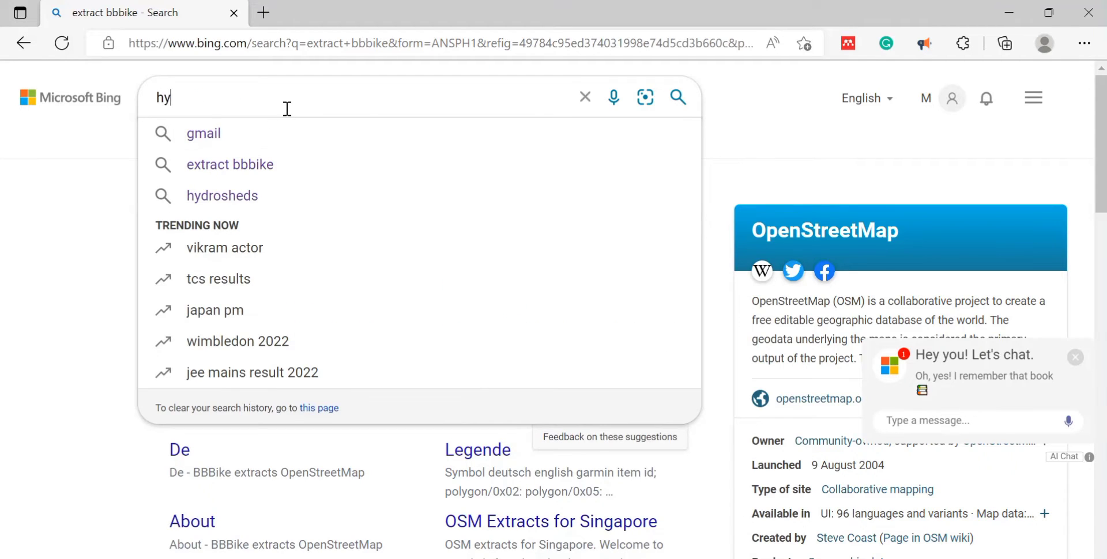
text(droshed)
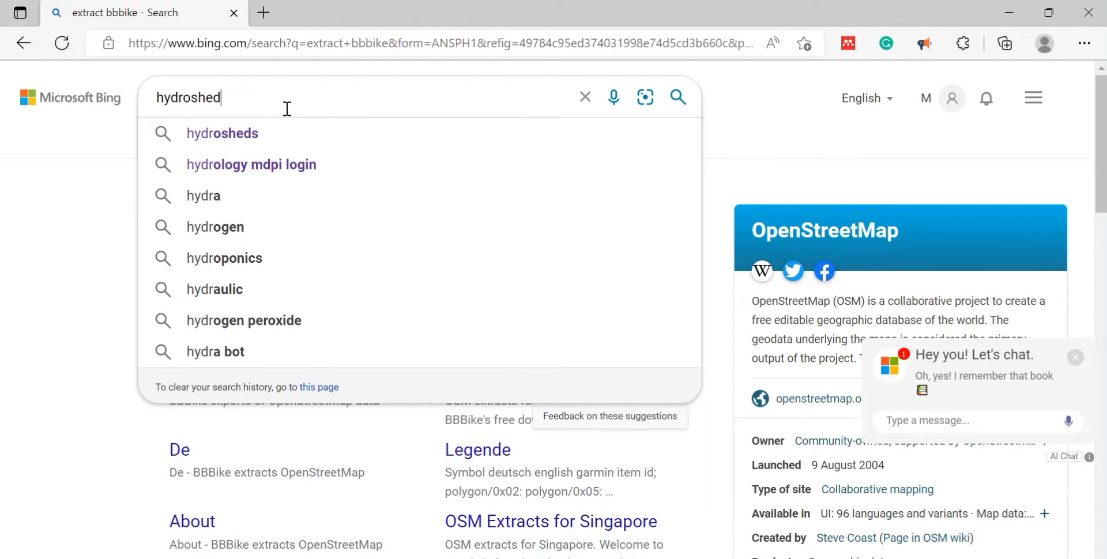
text(s)
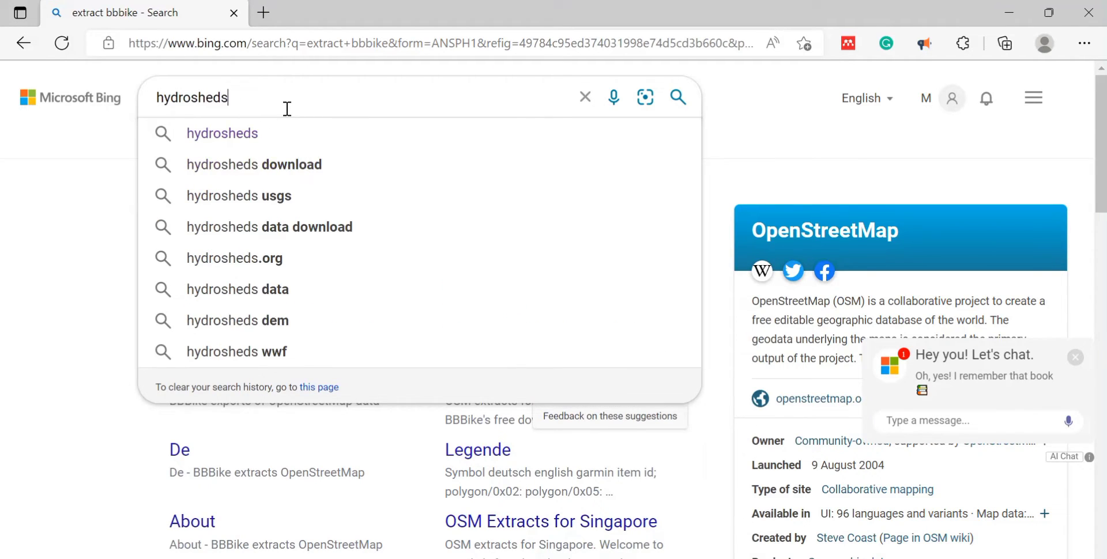
click(259, 137)
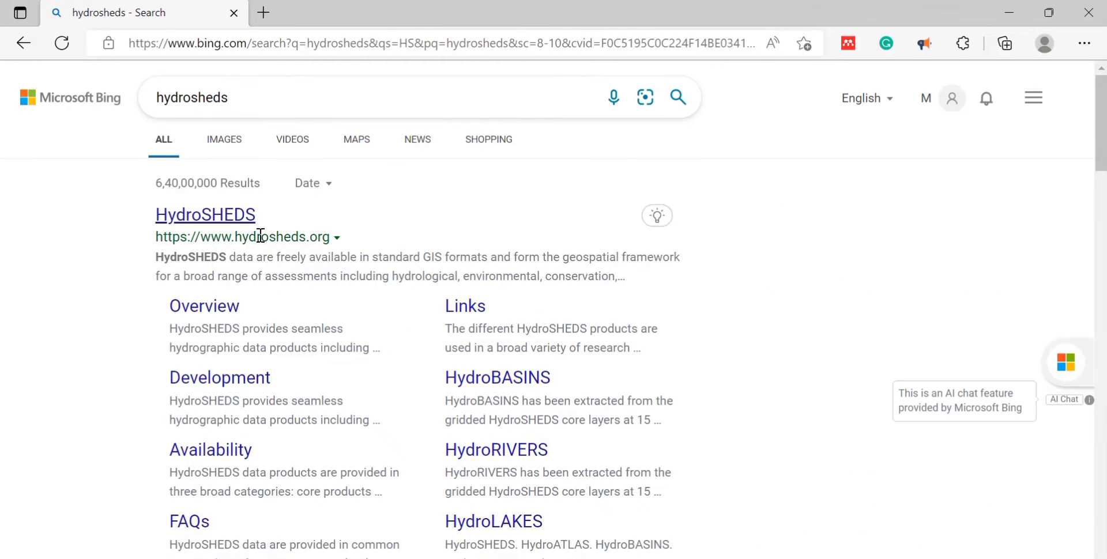
click(231, 212)
click(205, 217)
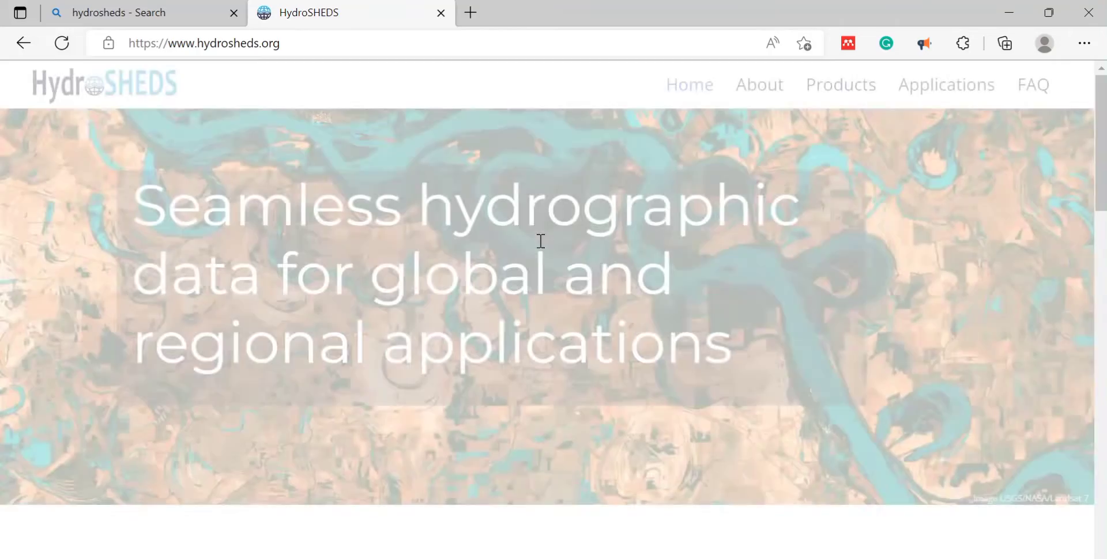
Go to the HydroSHEDS data products and open the HydroRIVERS product page.
scroll(595, 443, down, 9)
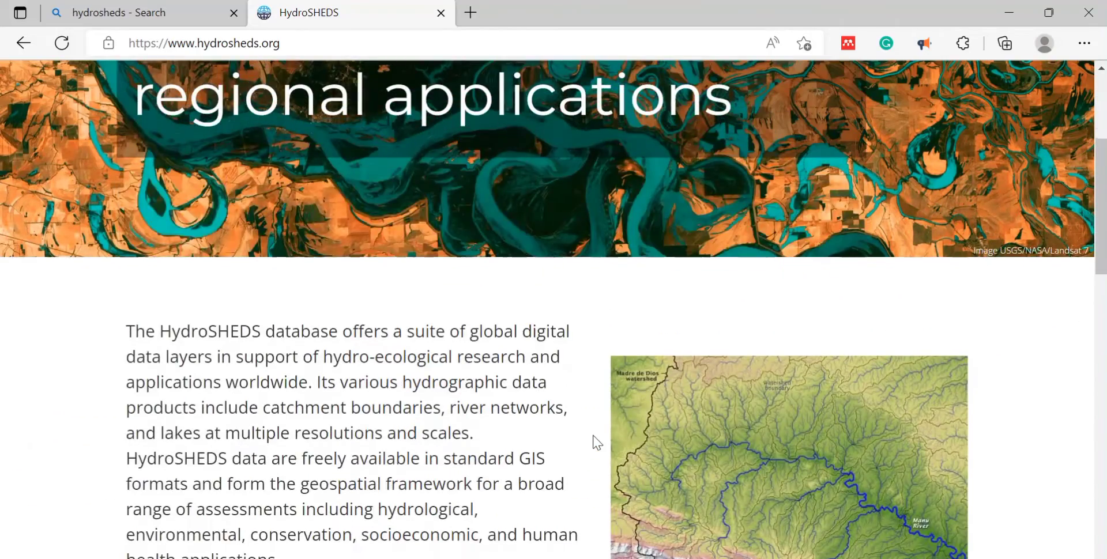
scroll(598, 443, down, 1)
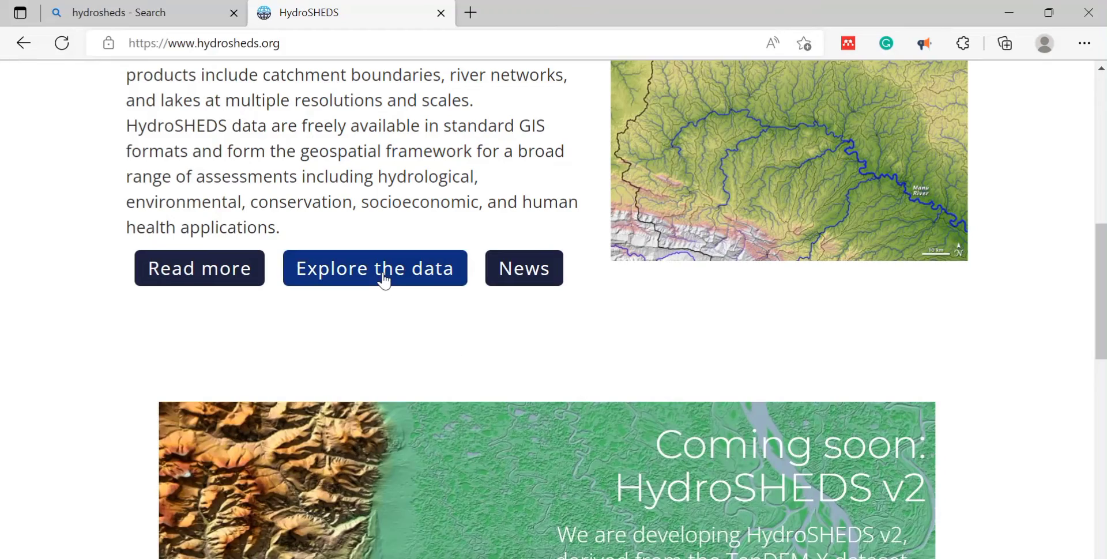
click(375, 277)
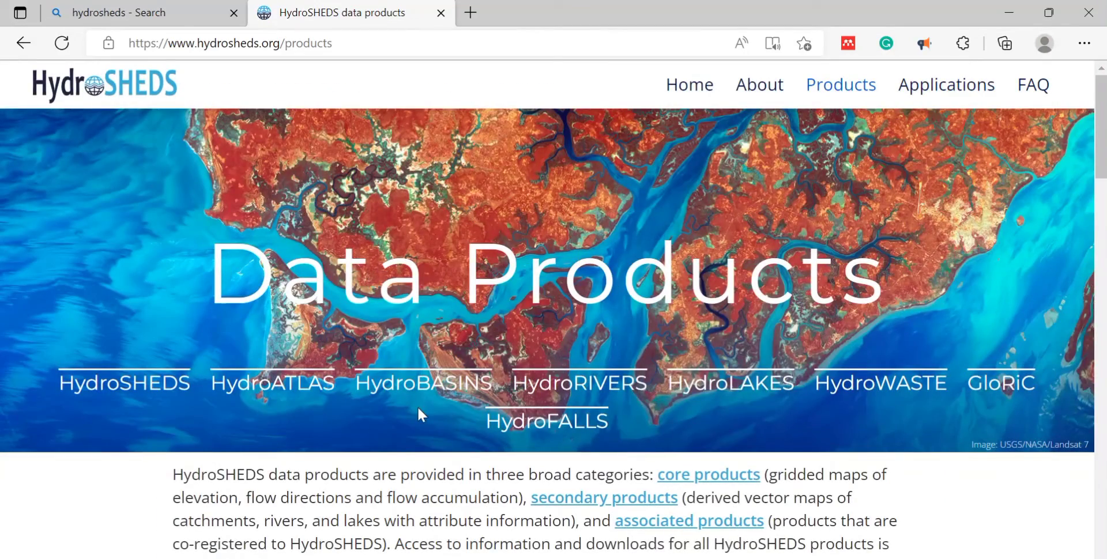
scroll(419, 408, down, 3)
scroll(420, 407, down, 1)
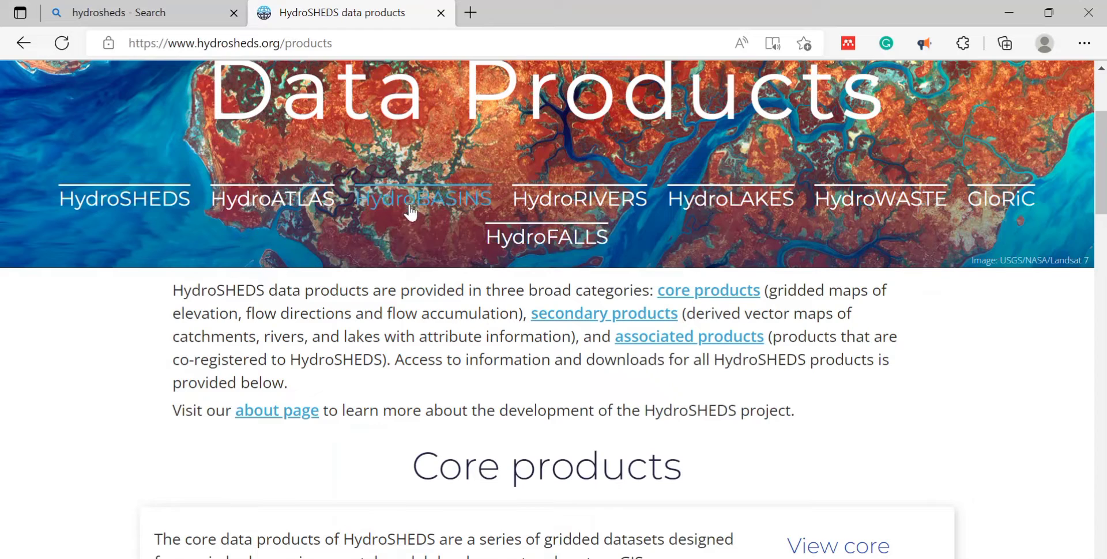
click(583, 199)
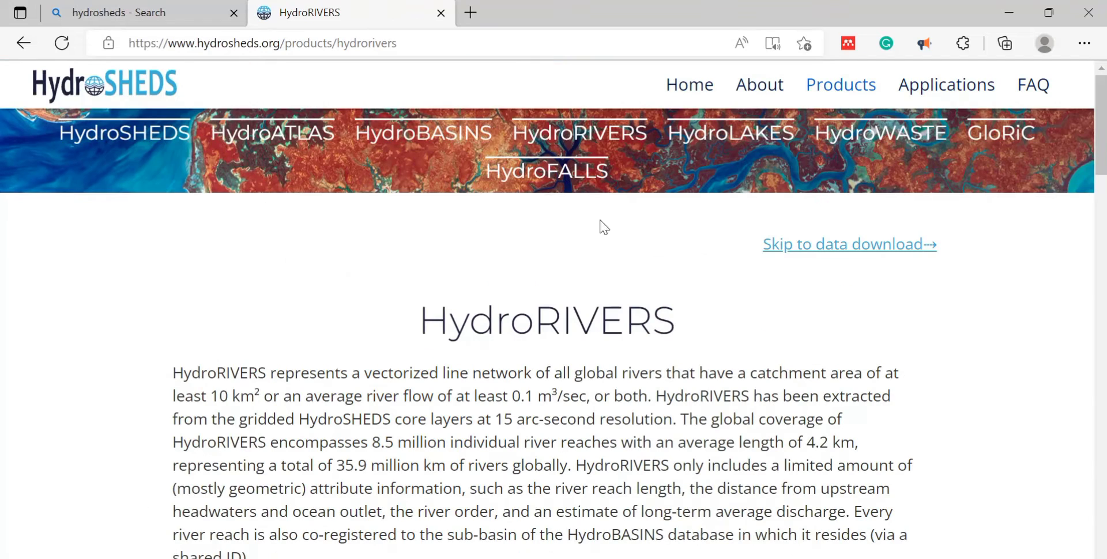
Download the Asia river network in Shapefile format from the HydroRIVERS data download table.
scroll(531, 356, down, 3)
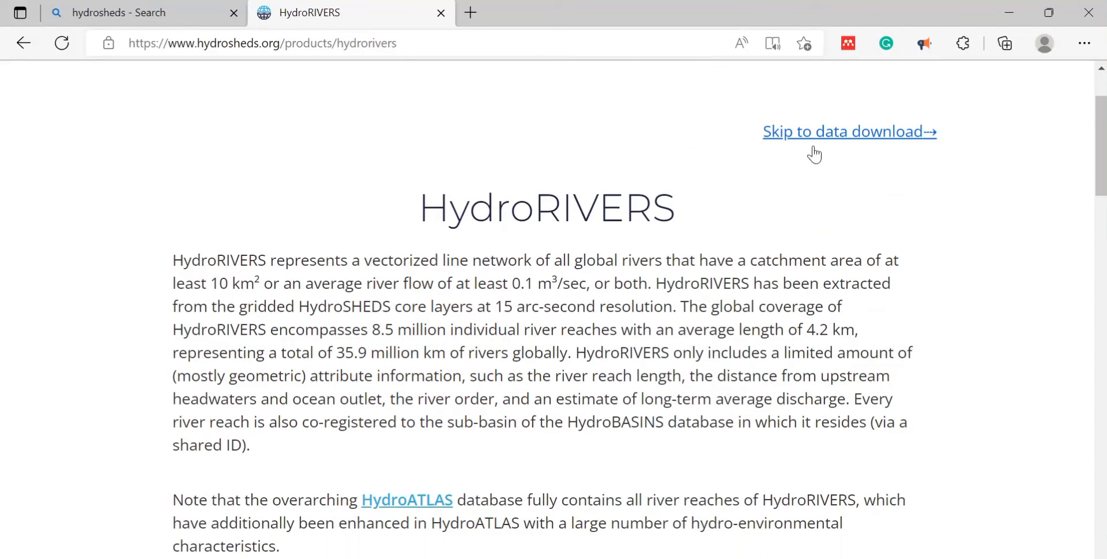
click(816, 151)
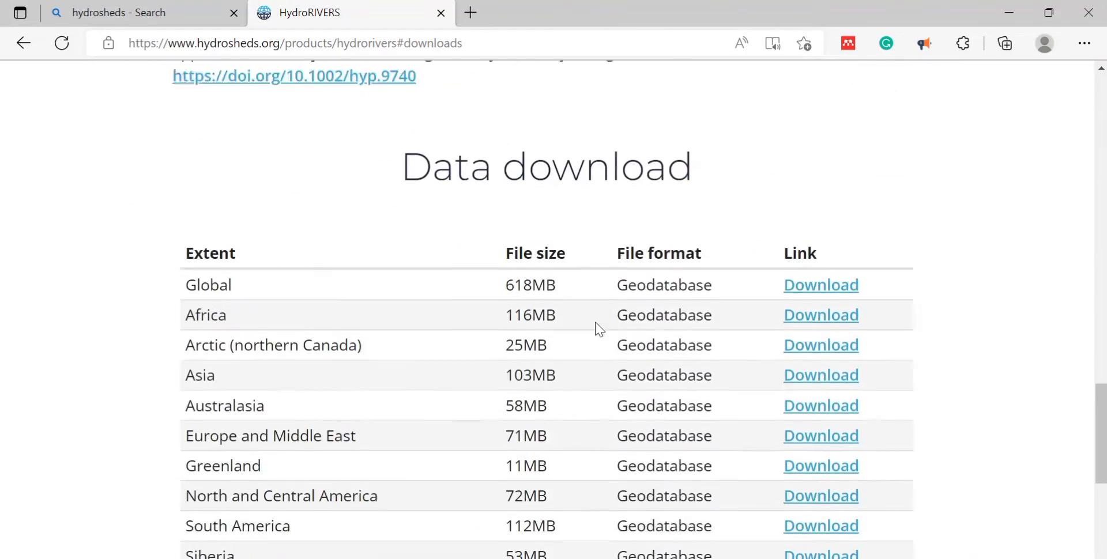
scroll(409, 322, down, 8)
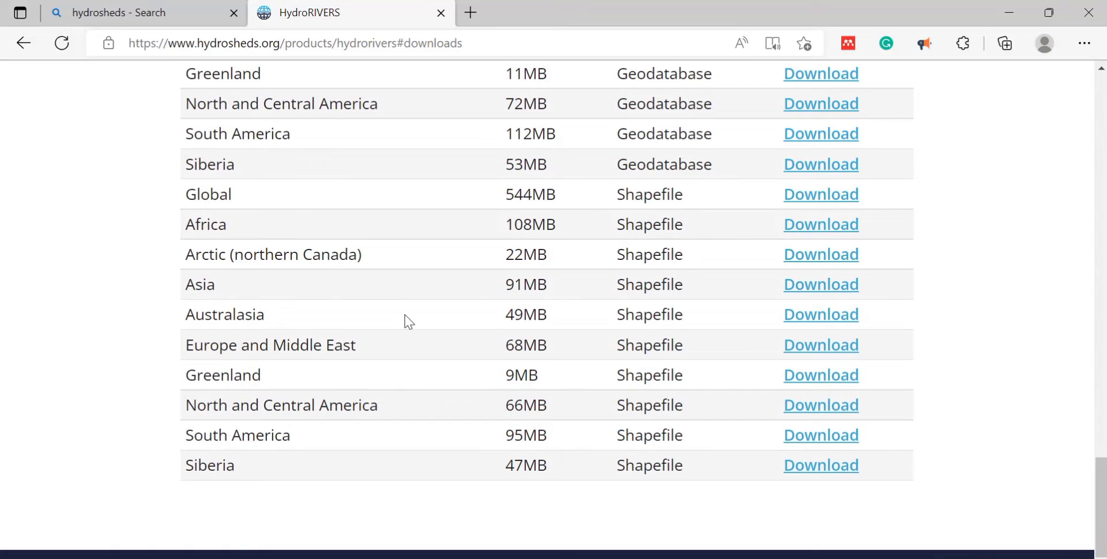
double_click(211, 283)
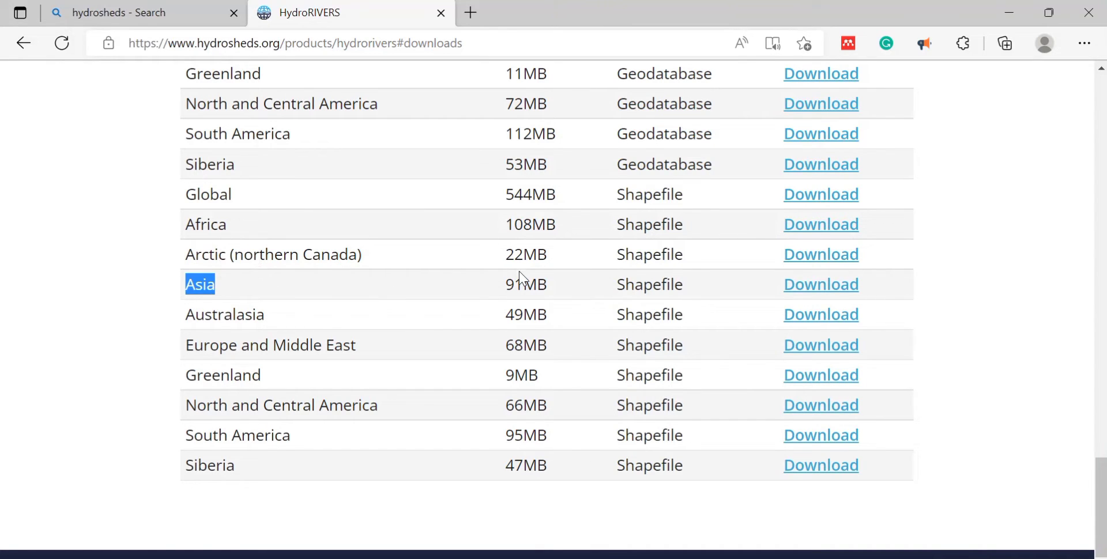
click(647, 287)
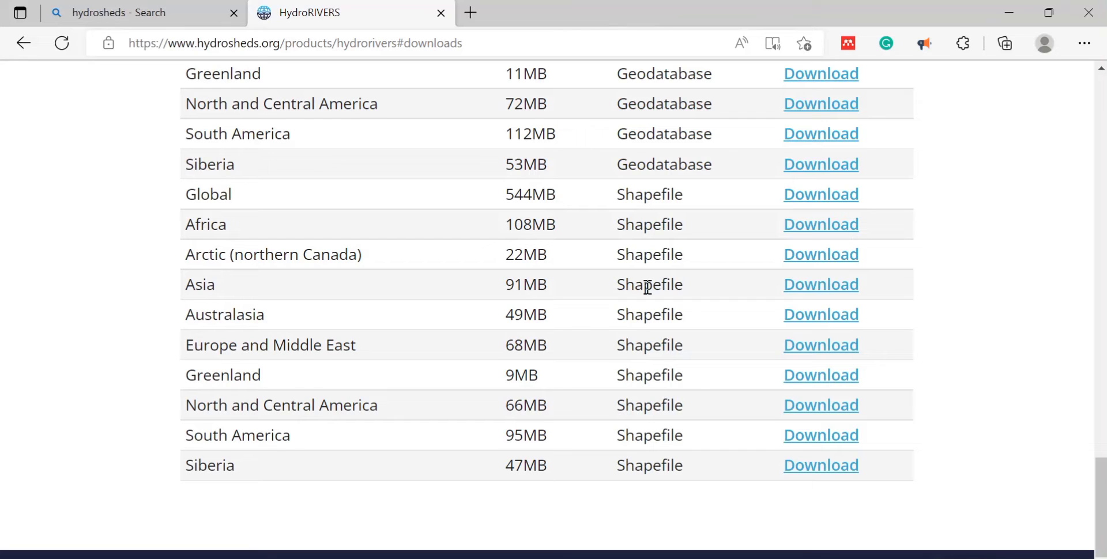
click(822, 287)
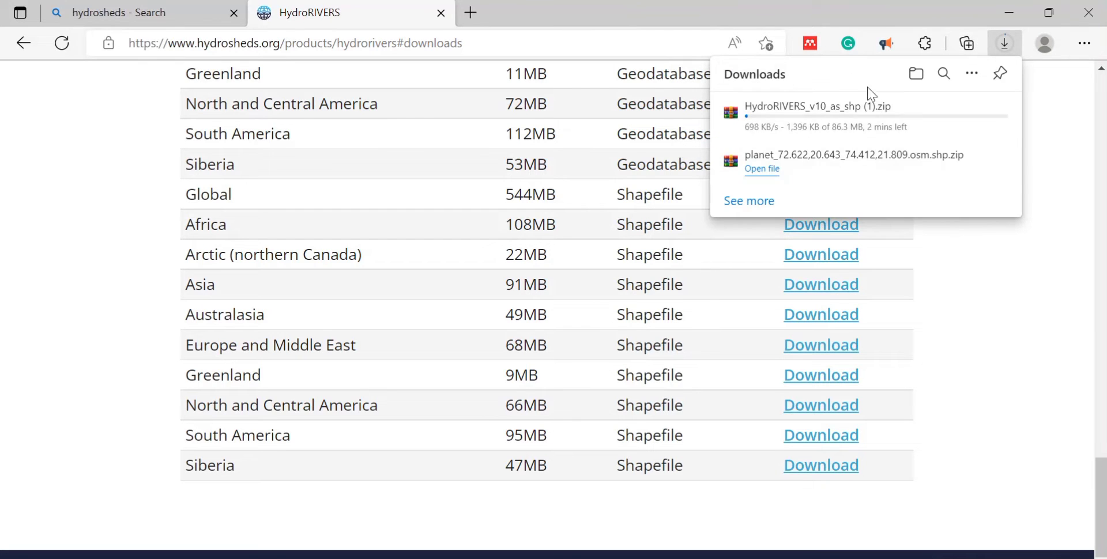
Open the HydroBASINS product page and examine the standard and customized (with lakes) continental downloads.
scroll(553, 214, up, 20)
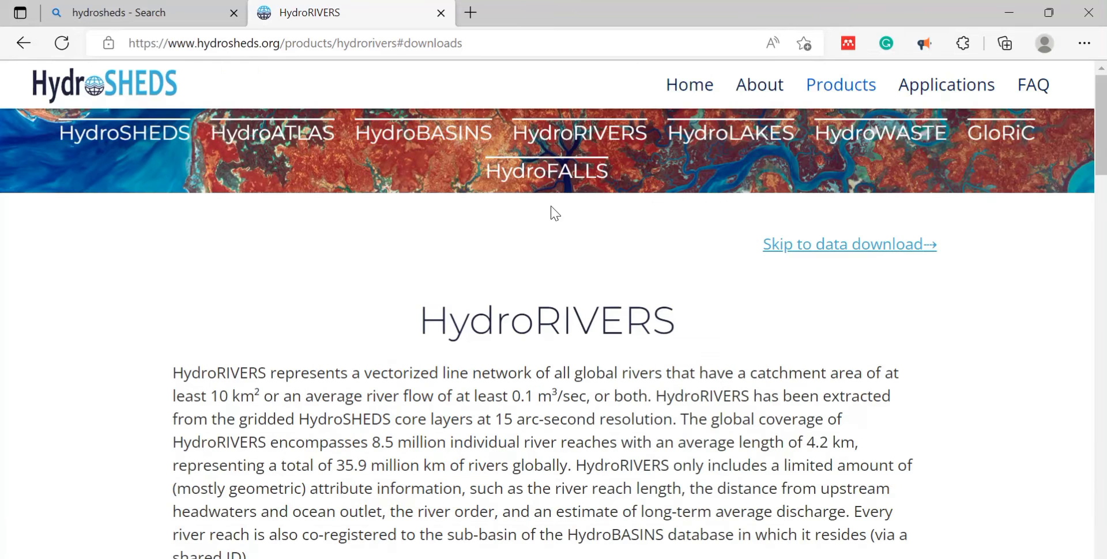
click(433, 135)
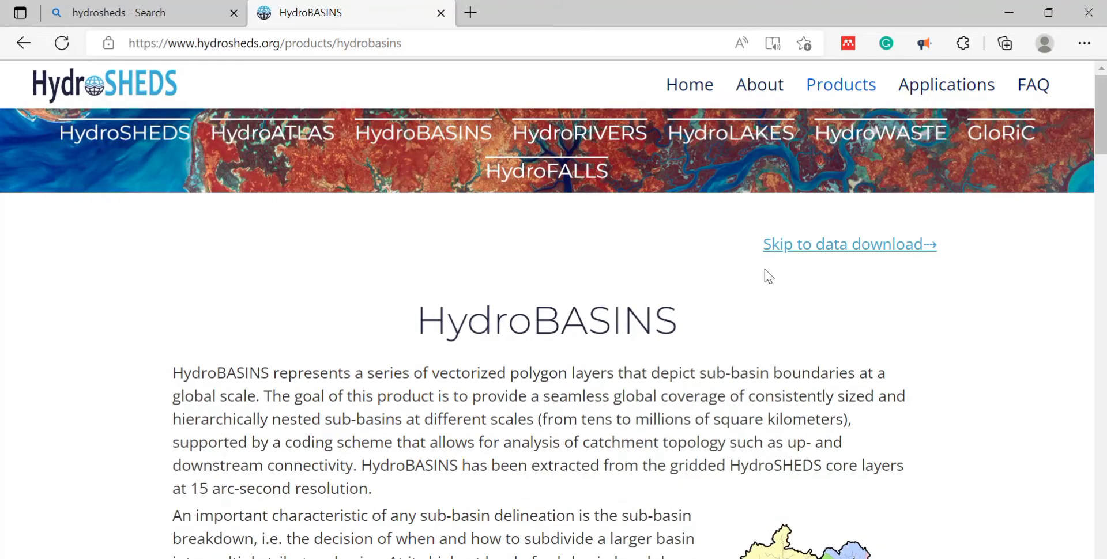
click(785, 246)
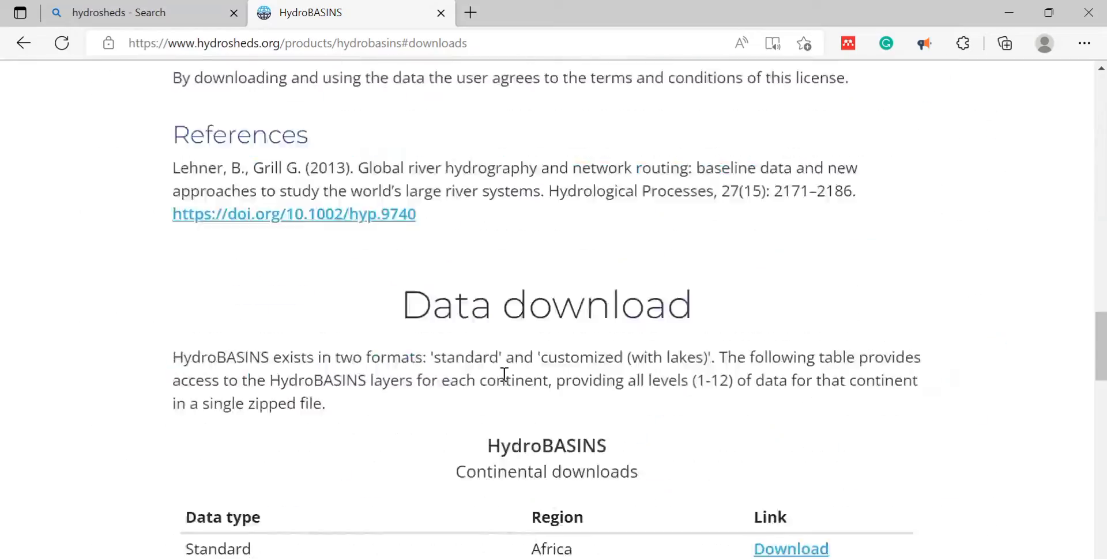
scroll(503, 375, down, 5)
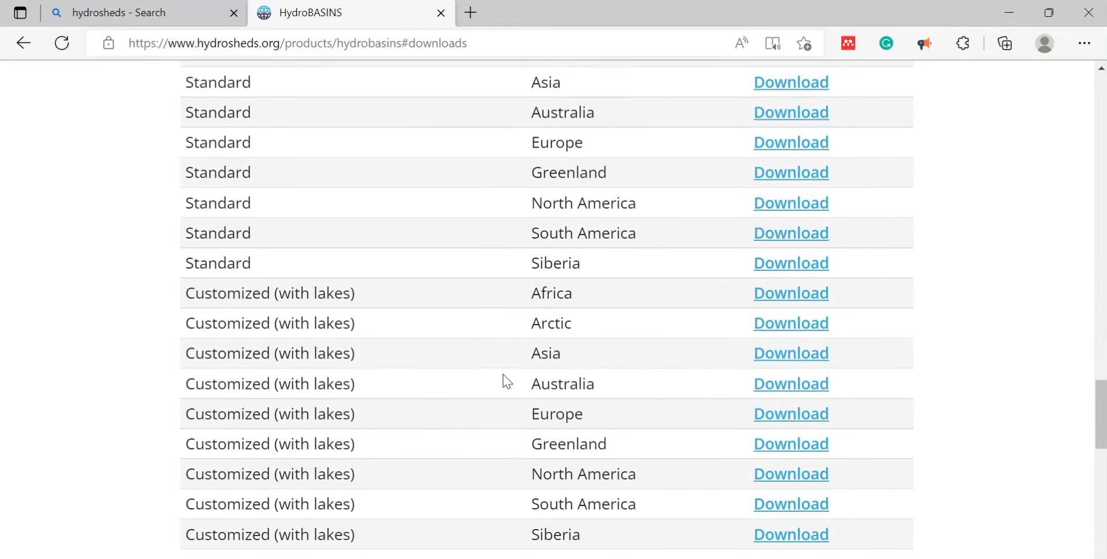
scroll(503, 375, down, 1)
scroll(280, 311, up, 1)
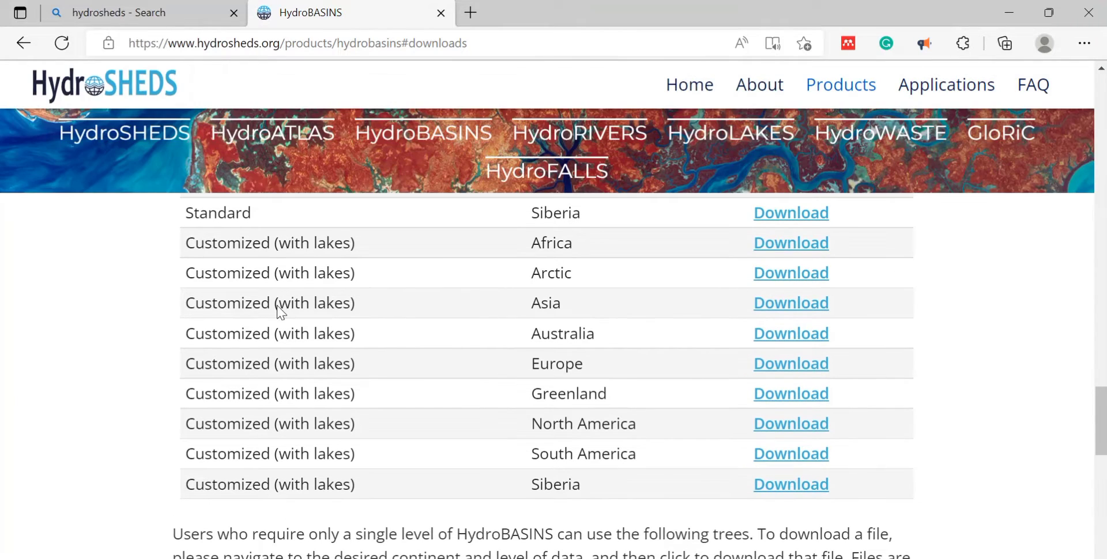
scroll(361, 245, up, 5)
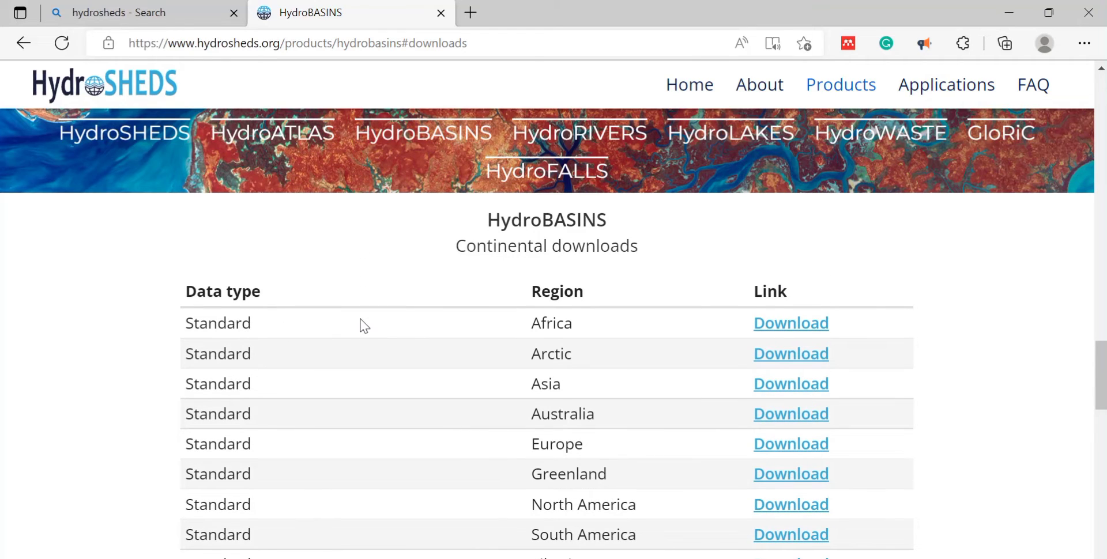
scroll(362, 325, down, 5)
scroll(363, 326, down, 3)
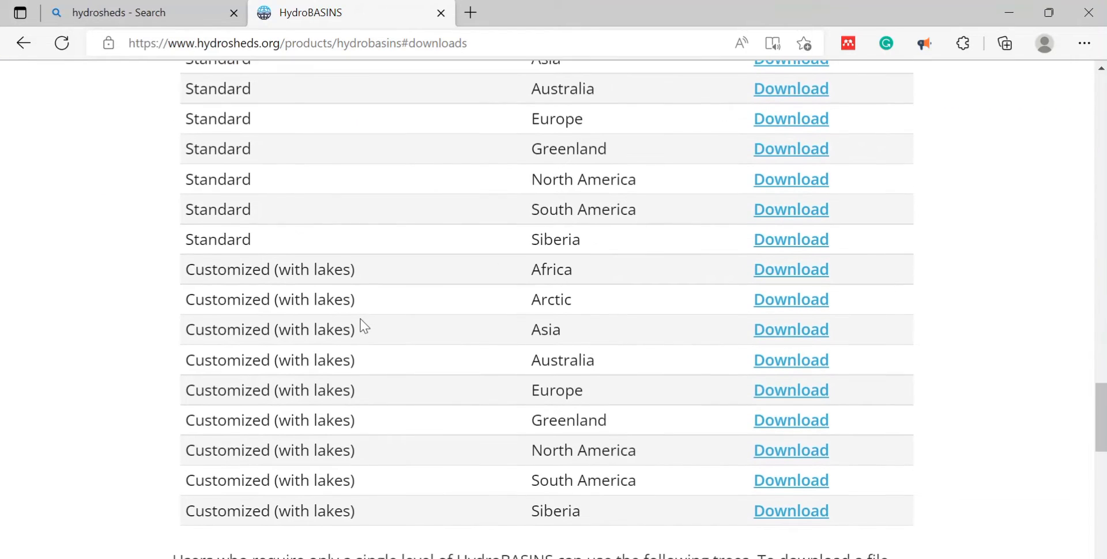
scroll(362, 325, up, 20)
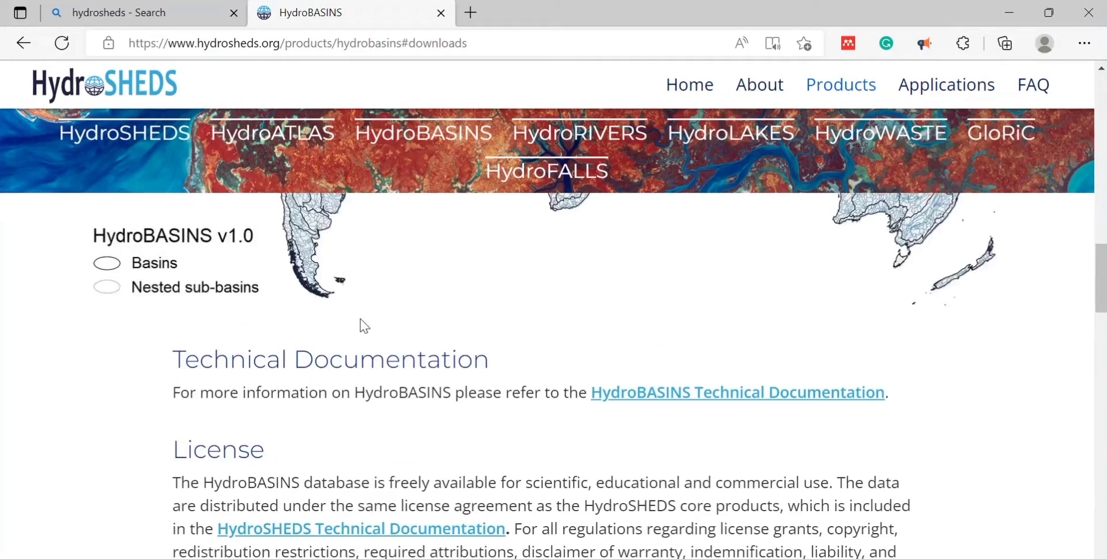
scroll(364, 326, up, 10)
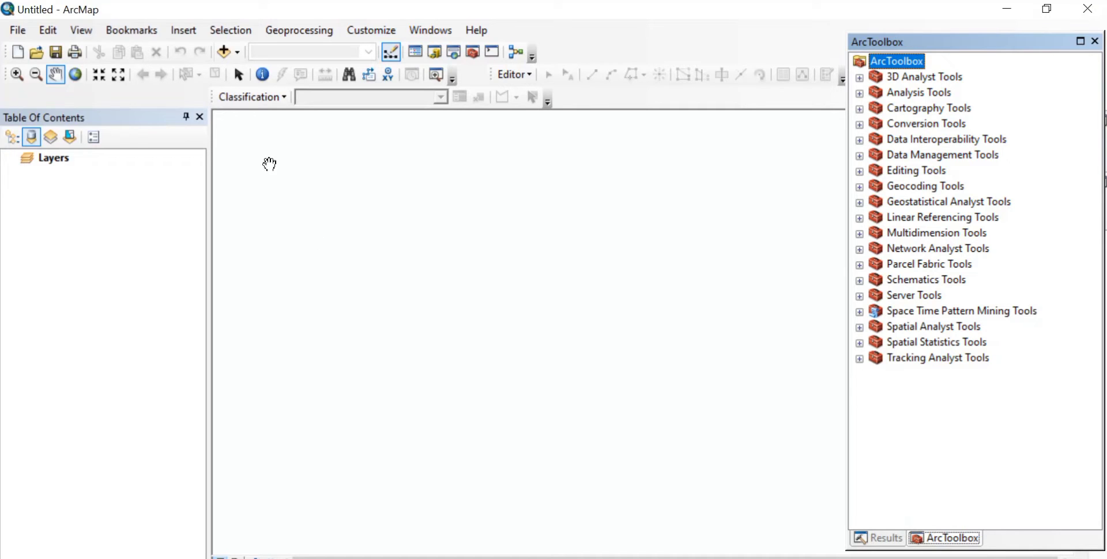
In ArcMap, add roads.shp from the shape folder inside planet_72.4,19.81_75.57,21.88-shp in the STUDY AREA folder.
click(228, 55)
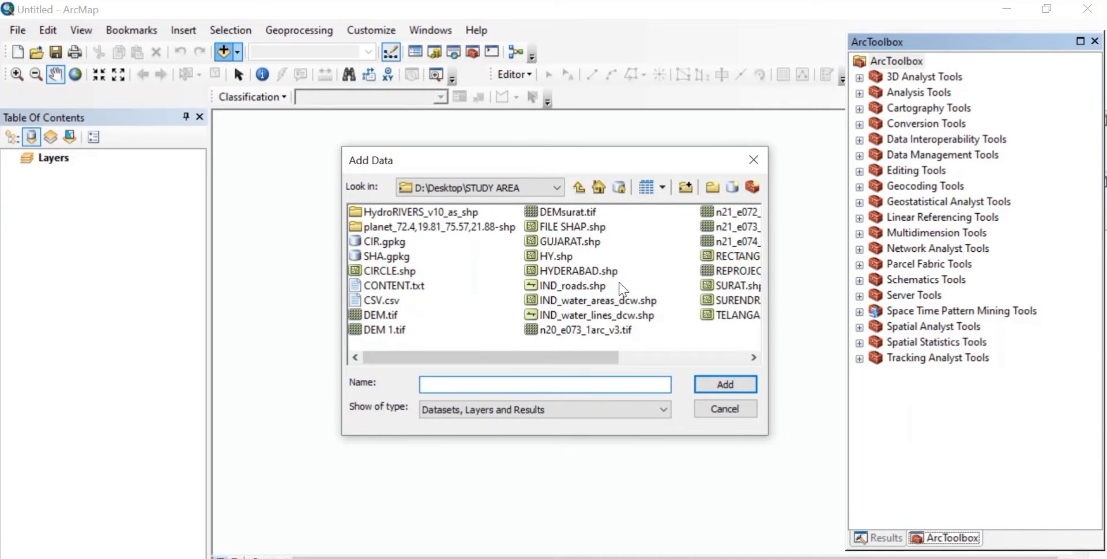
scroll(621, 289, down, 1)
scroll(621, 289, up, 1)
double_click(426, 228)
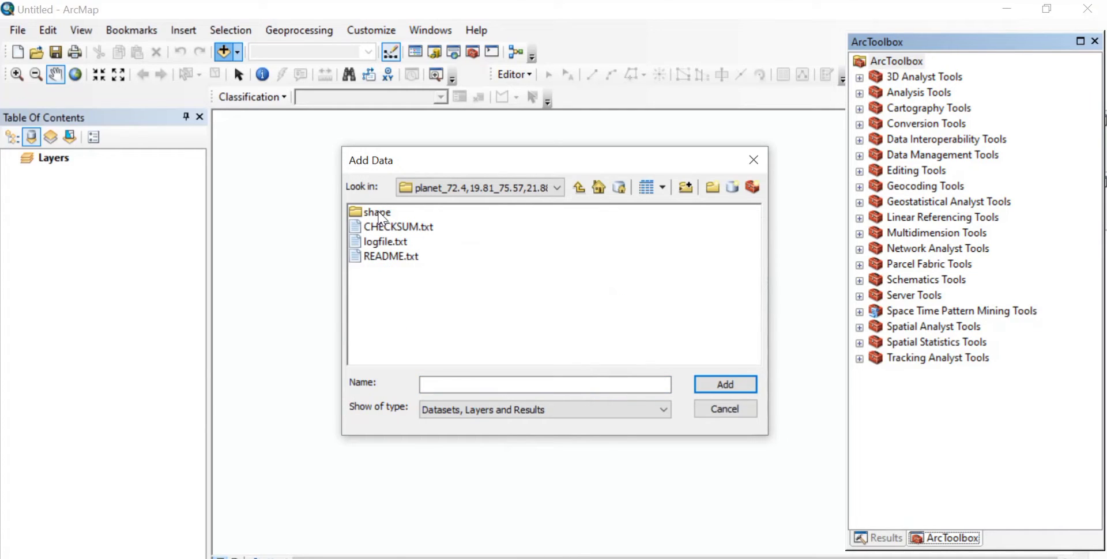
double_click(378, 213)
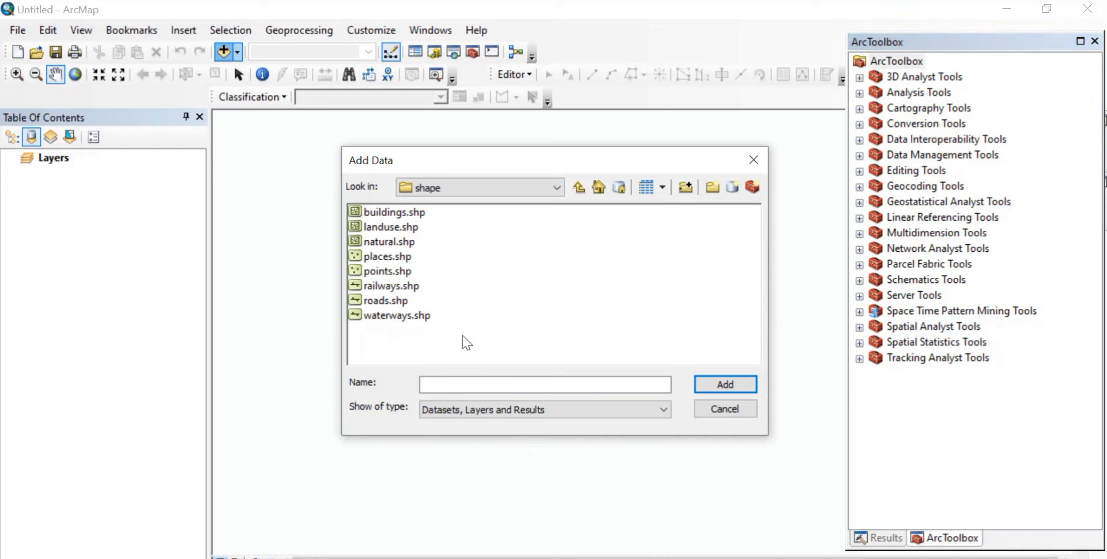
click(385, 301)
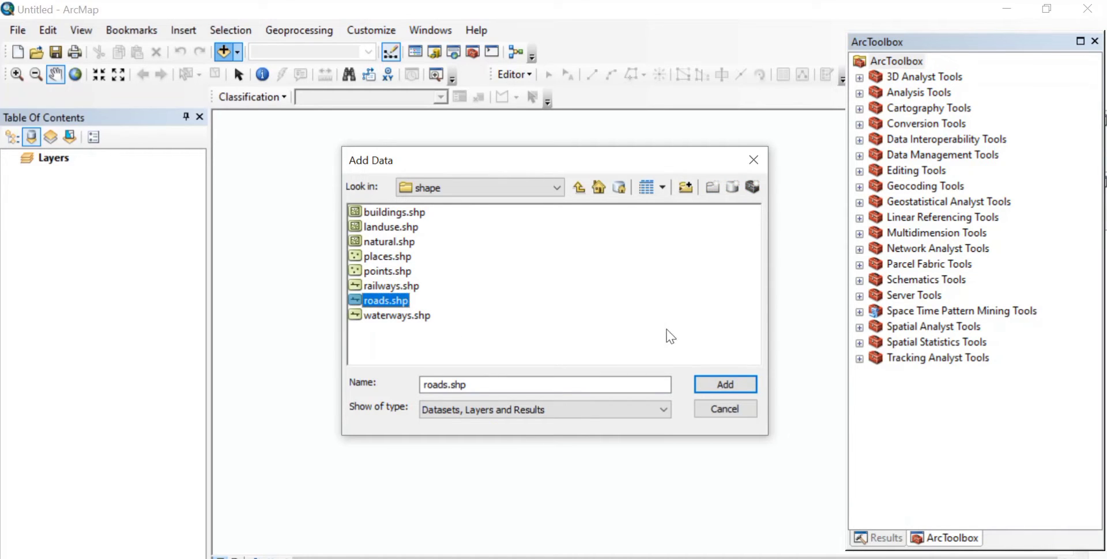
click(724, 384)
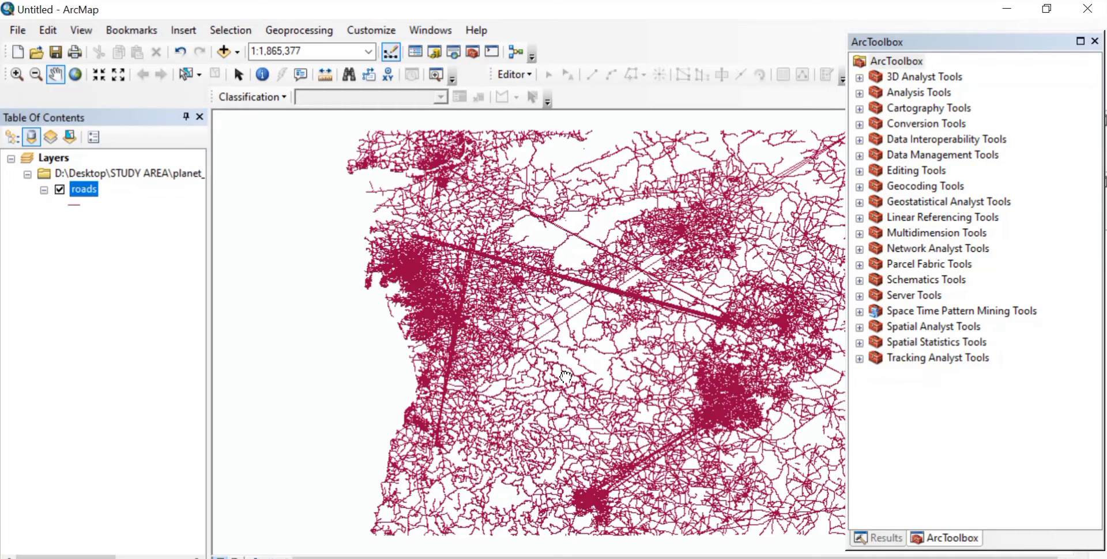
Add HydroRIVERS_v10_as.shp from the HydroRIVERS_v10_as_shp folder in STUDY AREA to the map.
drag(565, 378, 499, 372)
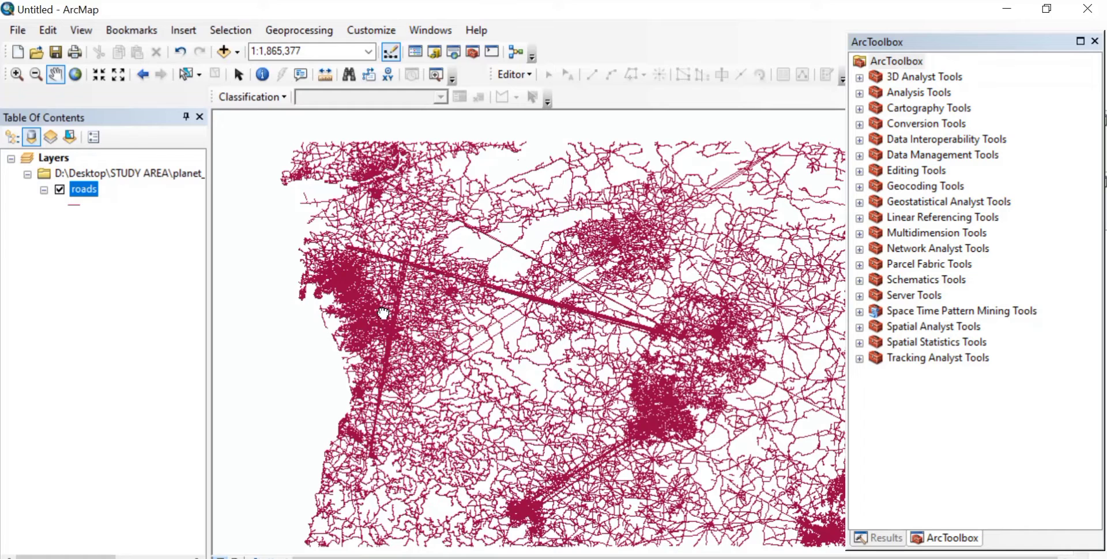
drag(383, 314, 331, 240)
click(224, 52)
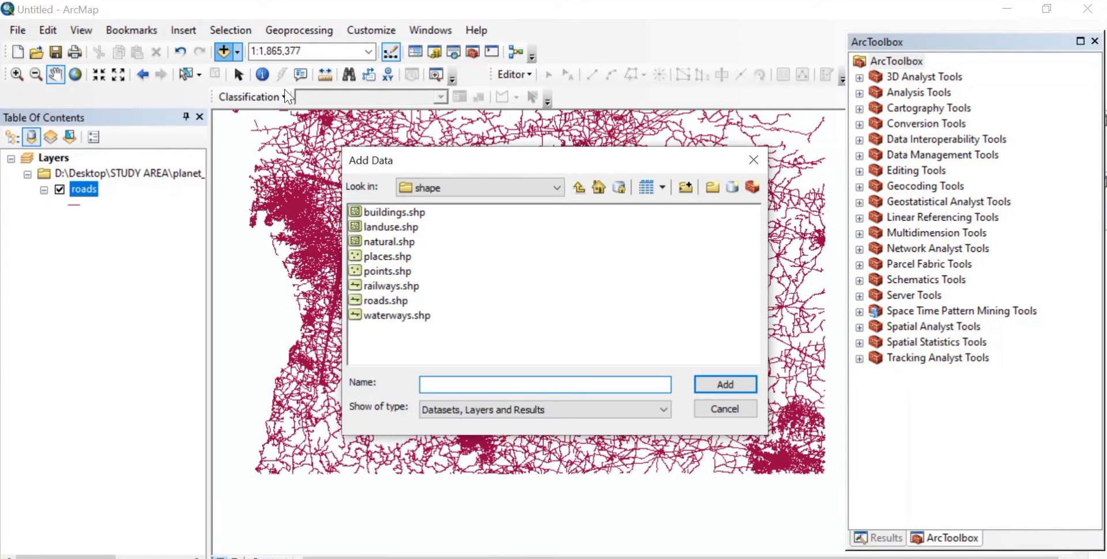
click(578, 187)
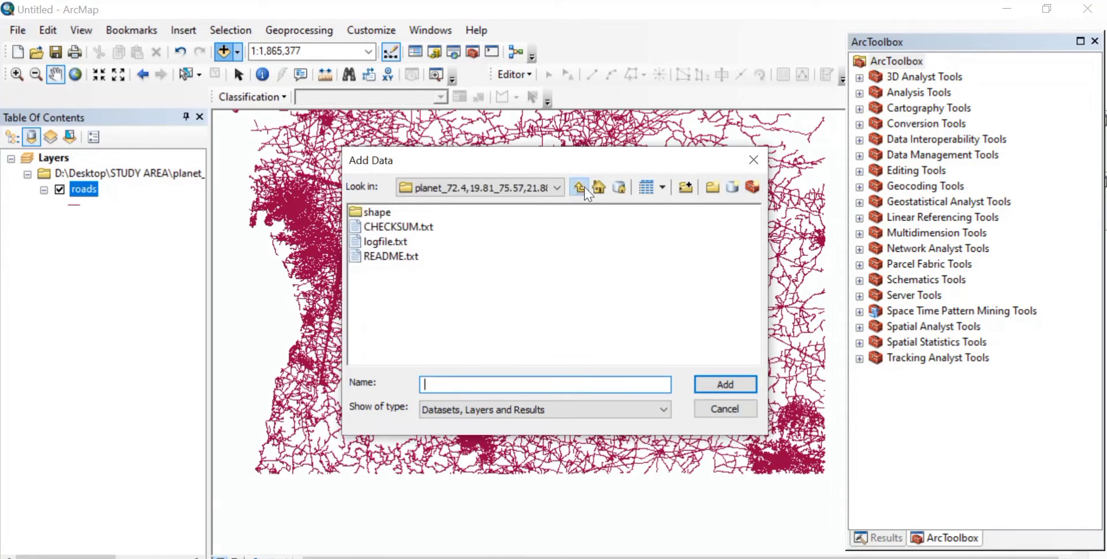
click(581, 188)
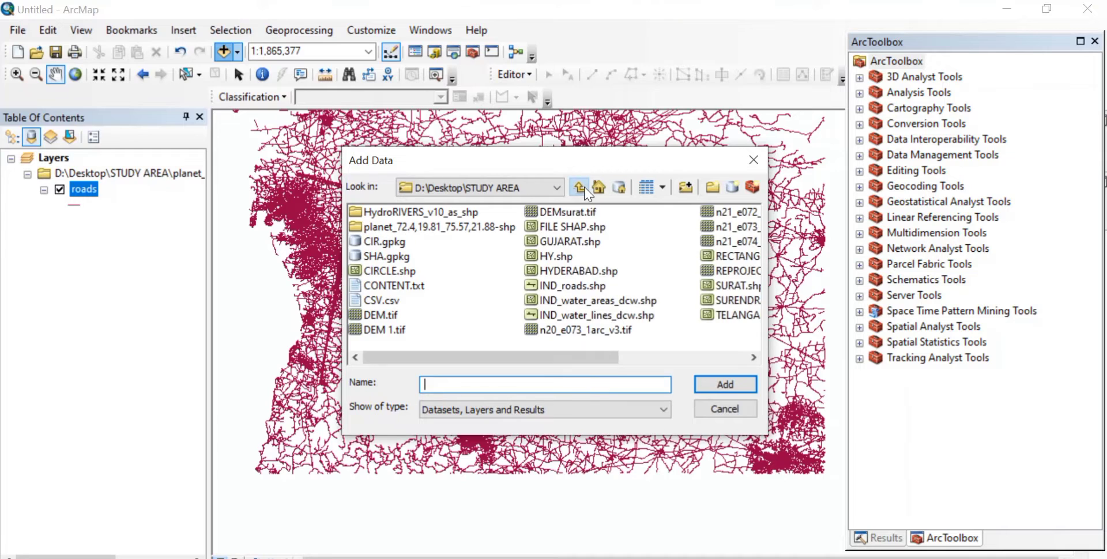
click(449, 212)
click(450, 212)
double_click(450, 211)
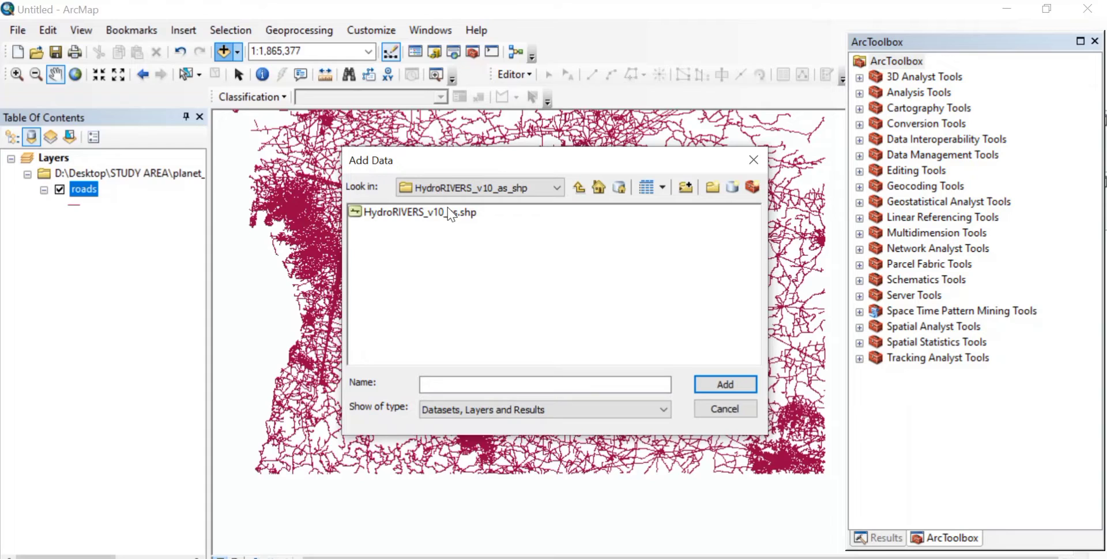
double_click(449, 212)
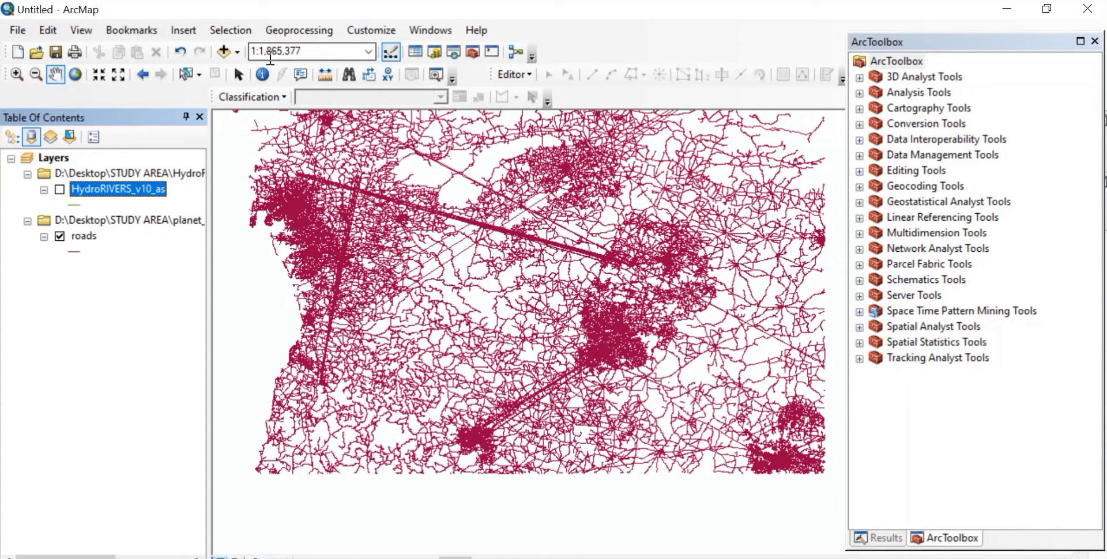
Add the SURAT.shp boundary layer from the STUDY AREA folder to the map.
click(222, 53)
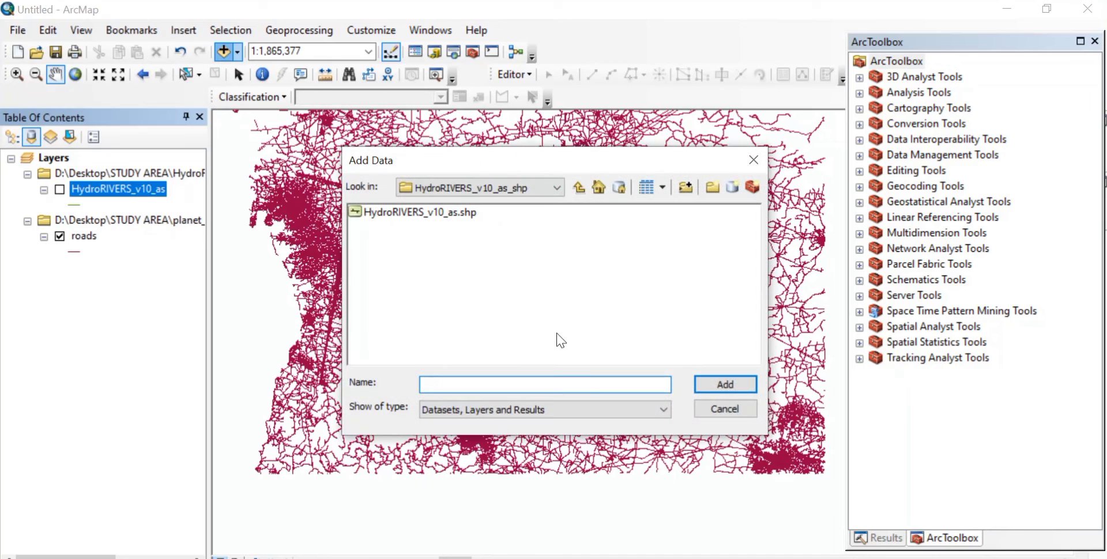
click(579, 187)
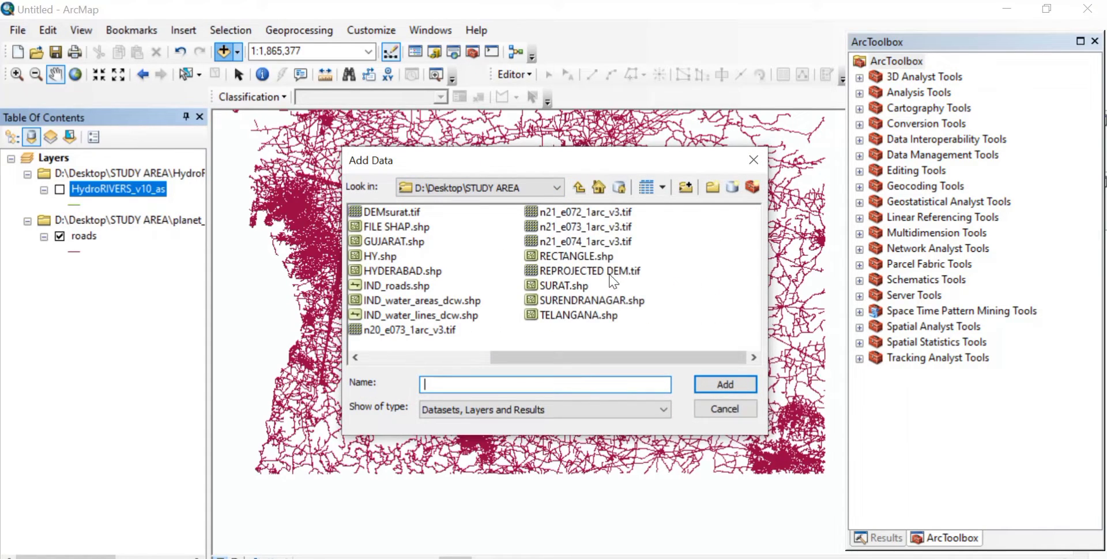
click(562, 285)
click(726, 385)
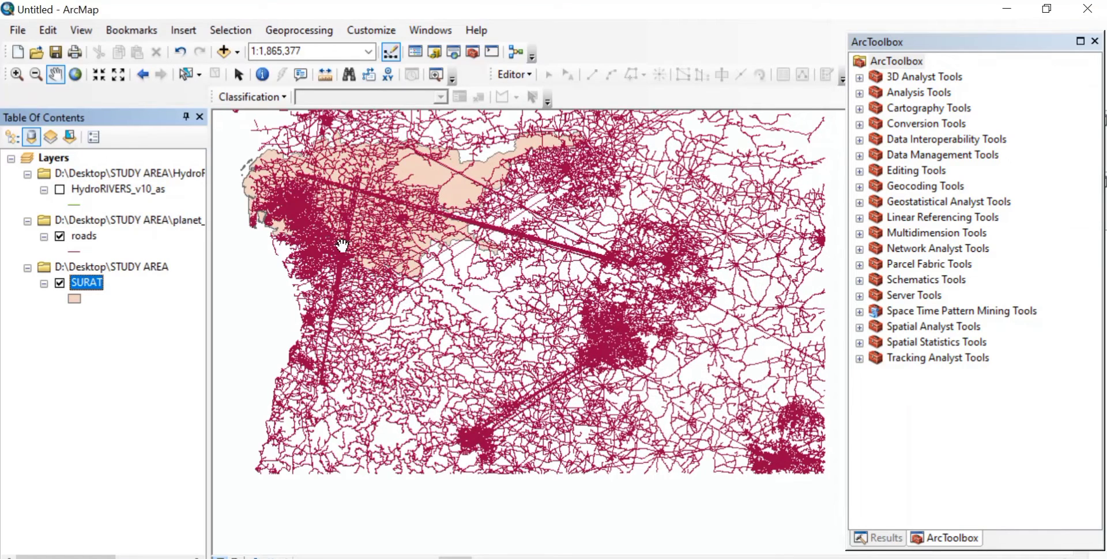
Change the SURAT layer's symbol to Hollow with an outline width of 2.
drag(342, 245, 380, 349)
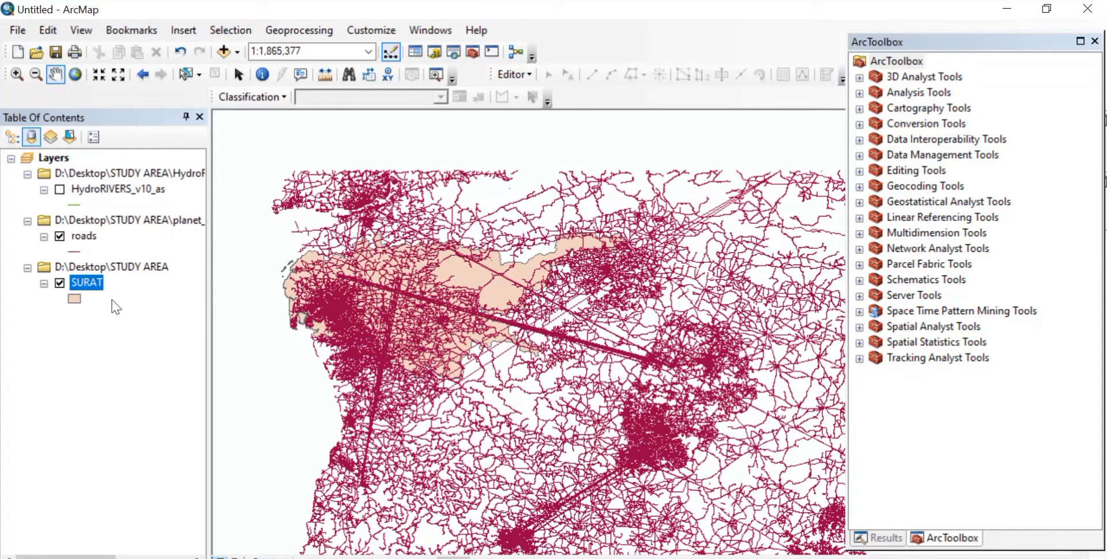
double_click(73, 300)
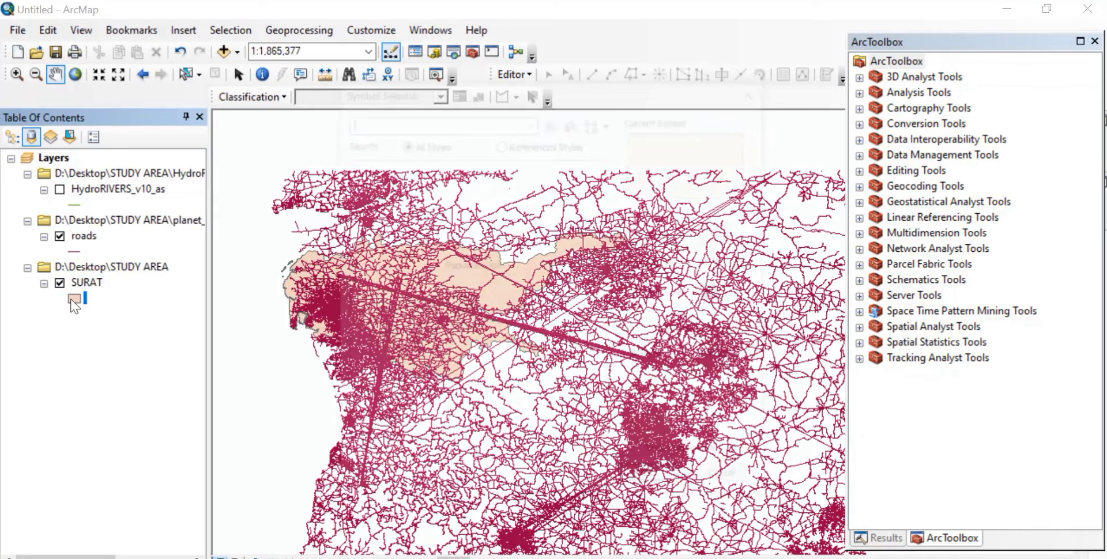
click(392, 277)
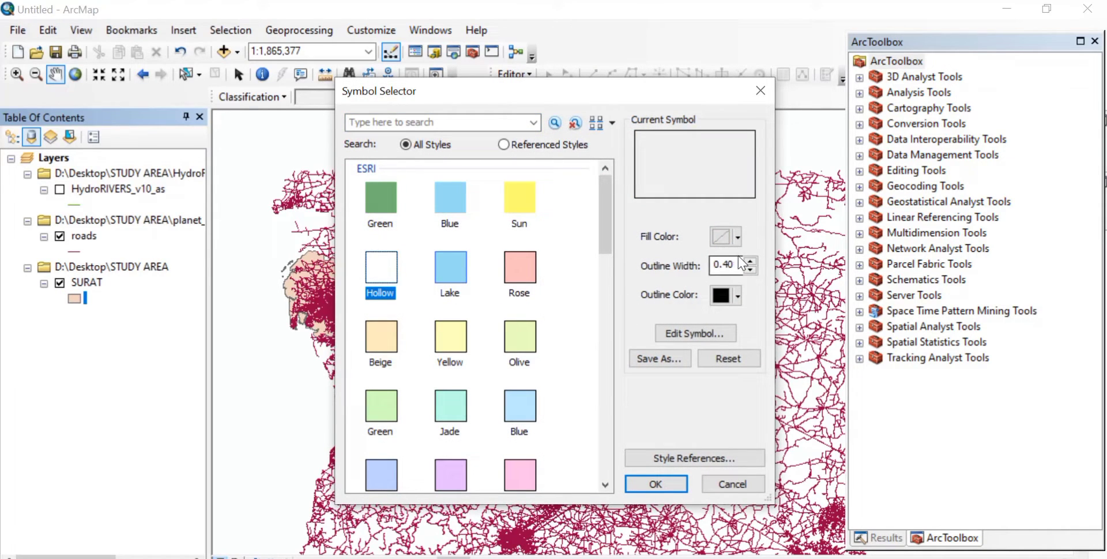
double_click(741, 264)
text(2)
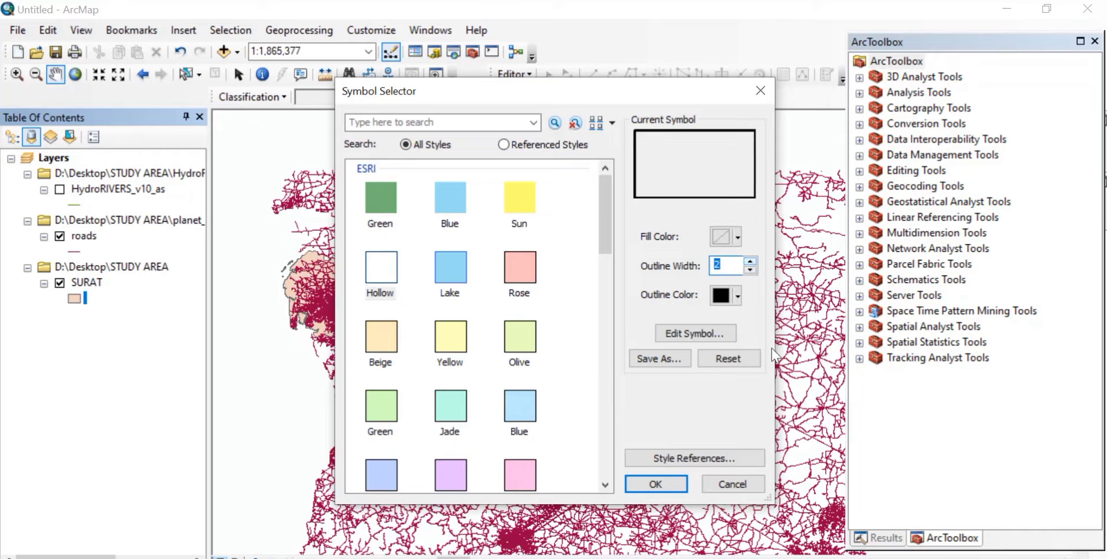
click(657, 485)
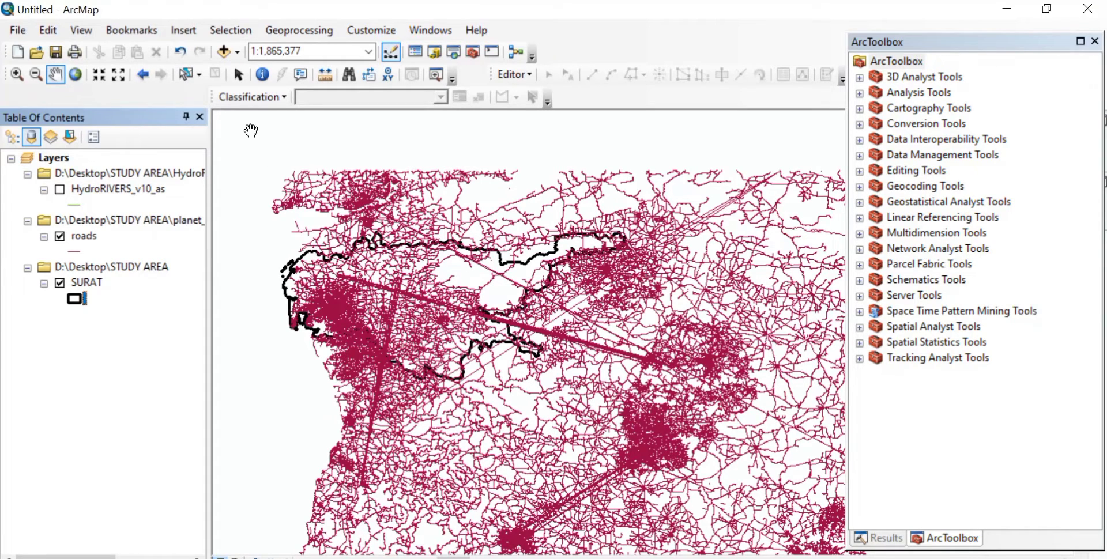
Clip the roads layer to the SURAT boundary using the Clip geoprocessing tool with the default output location.
click(300, 34)
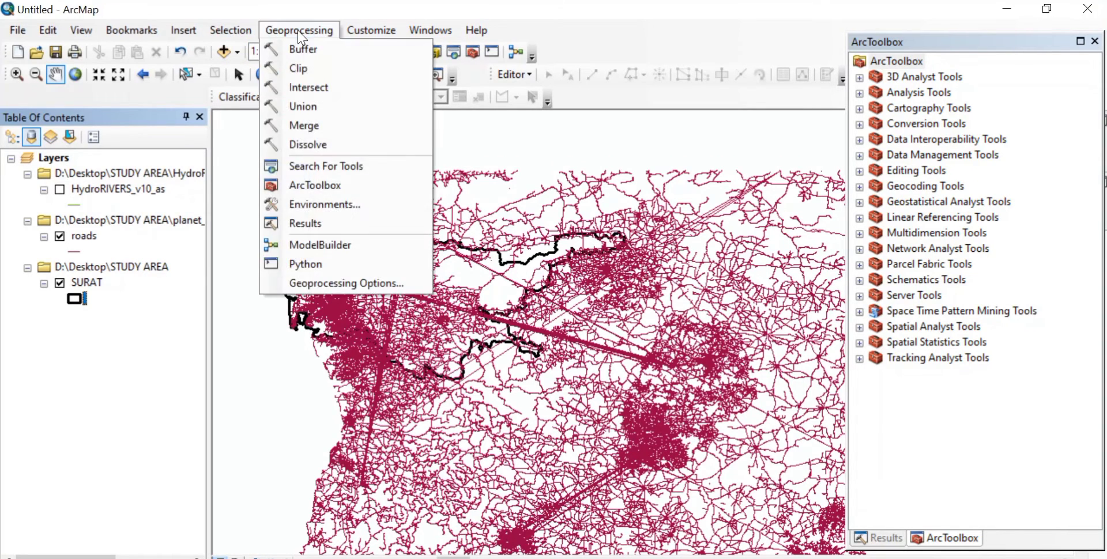
click(300, 68)
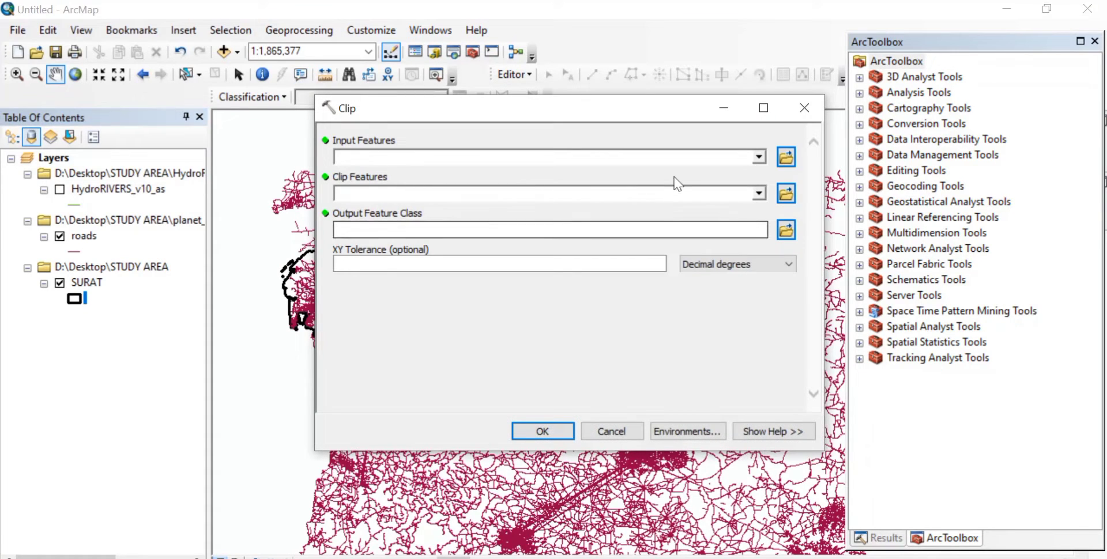
click(759, 157)
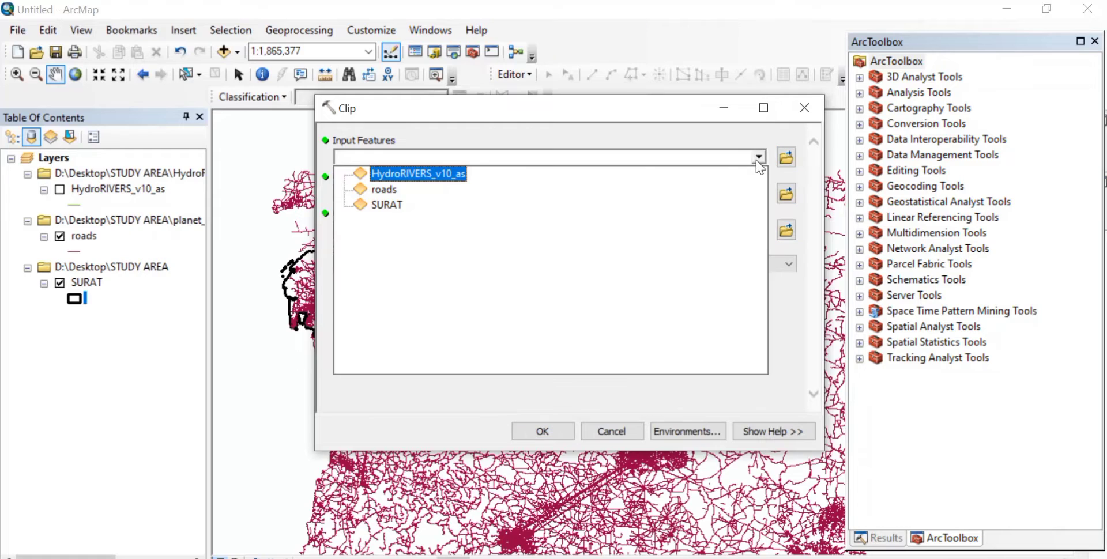
click(398, 191)
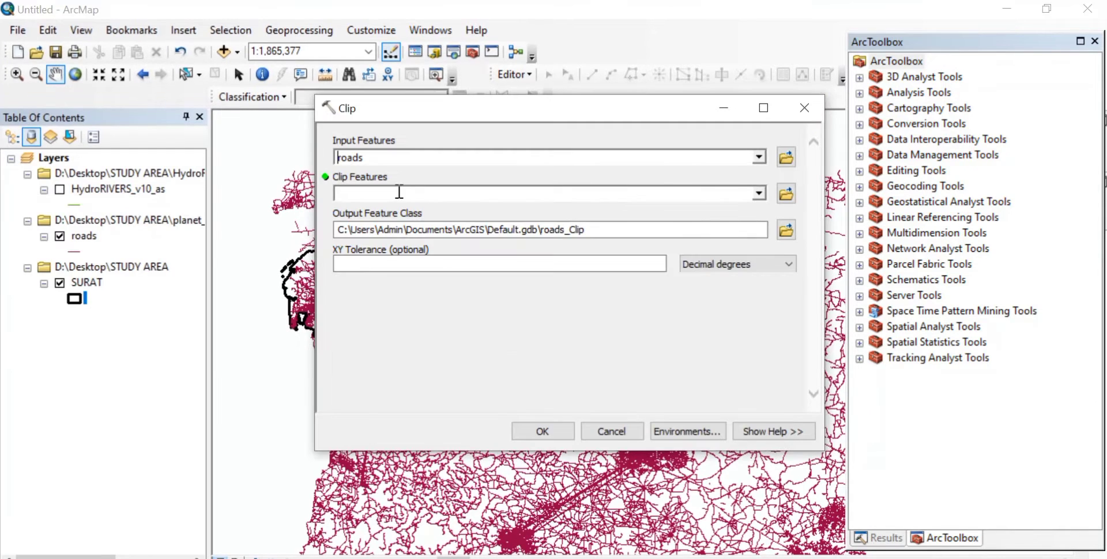
click(757, 194)
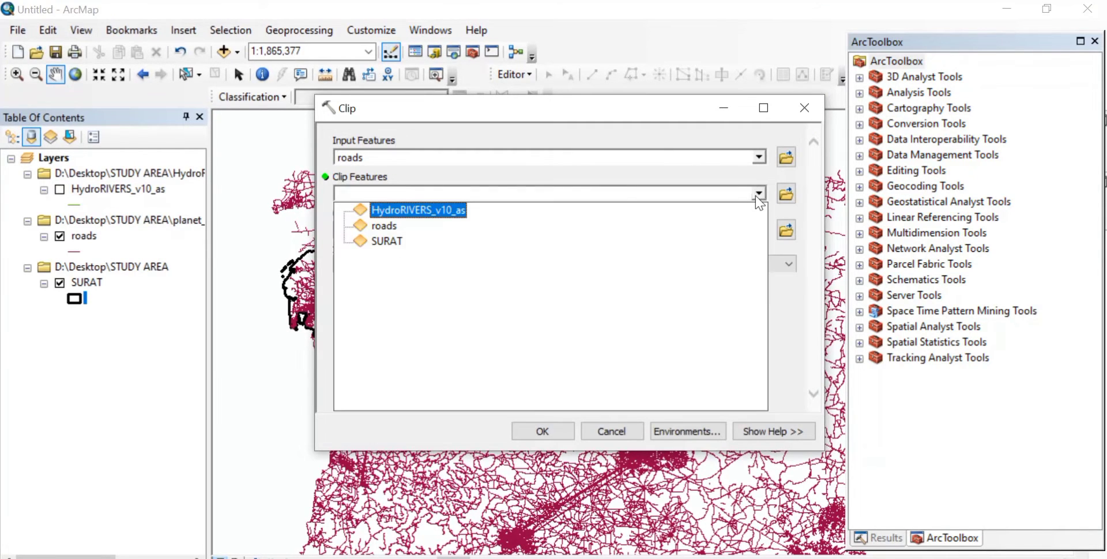
click(380, 245)
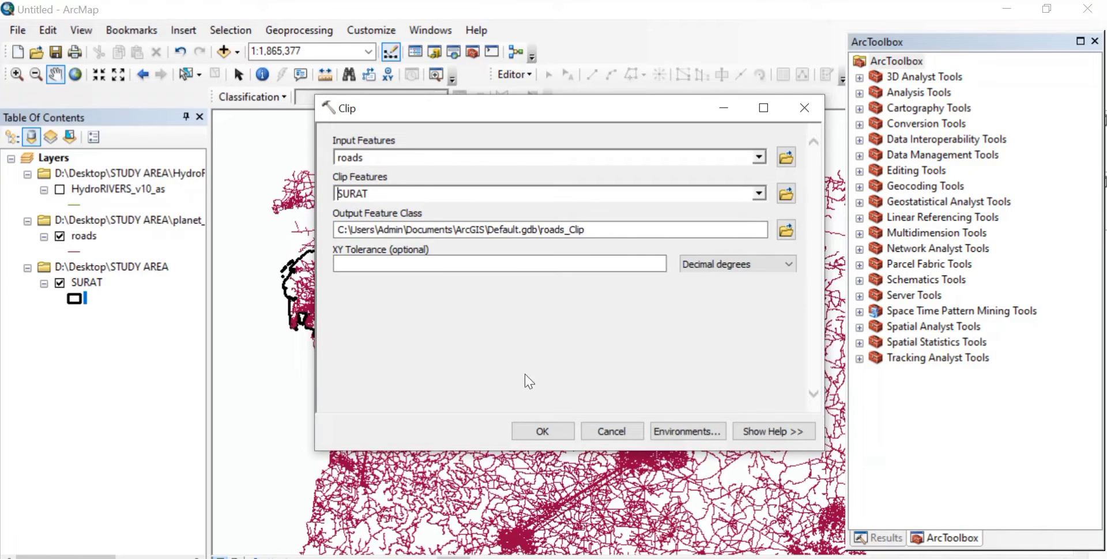
click(542, 433)
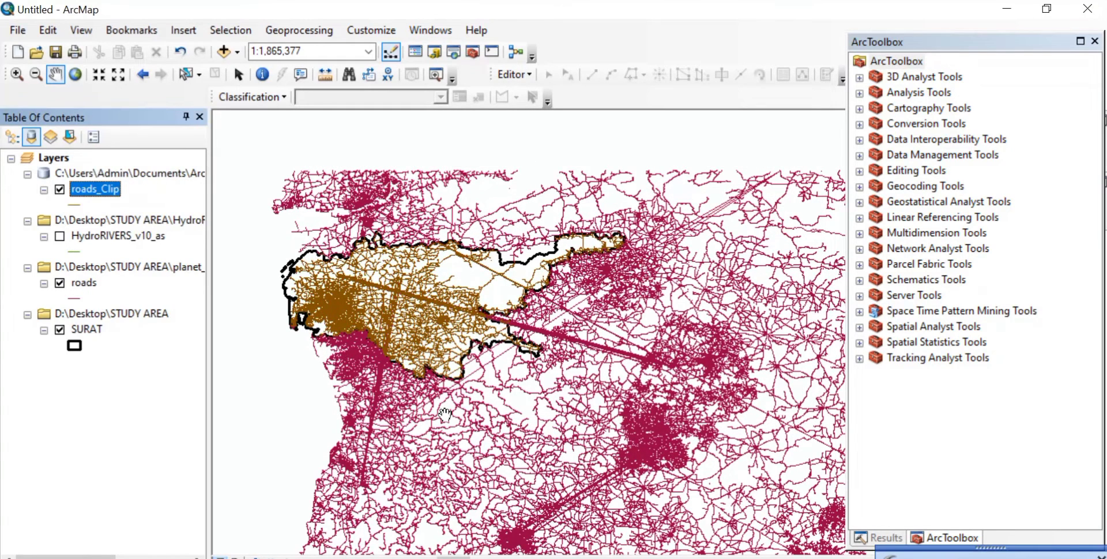
Hide the original roads layer so only the clipped roads and the SURAT boundary are displayed.
click(59, 283)
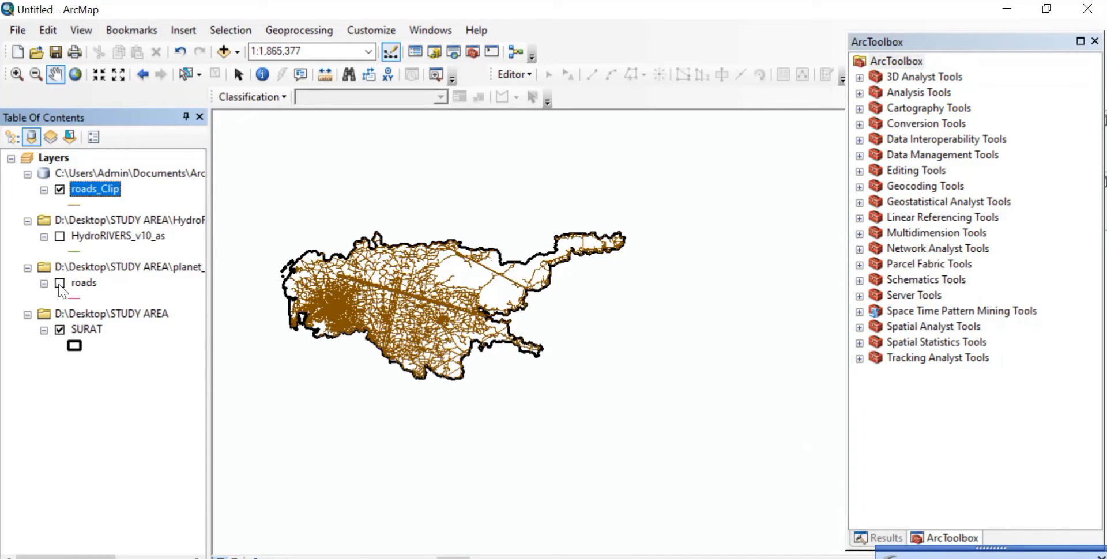
drag(454, 318, 533, 332)
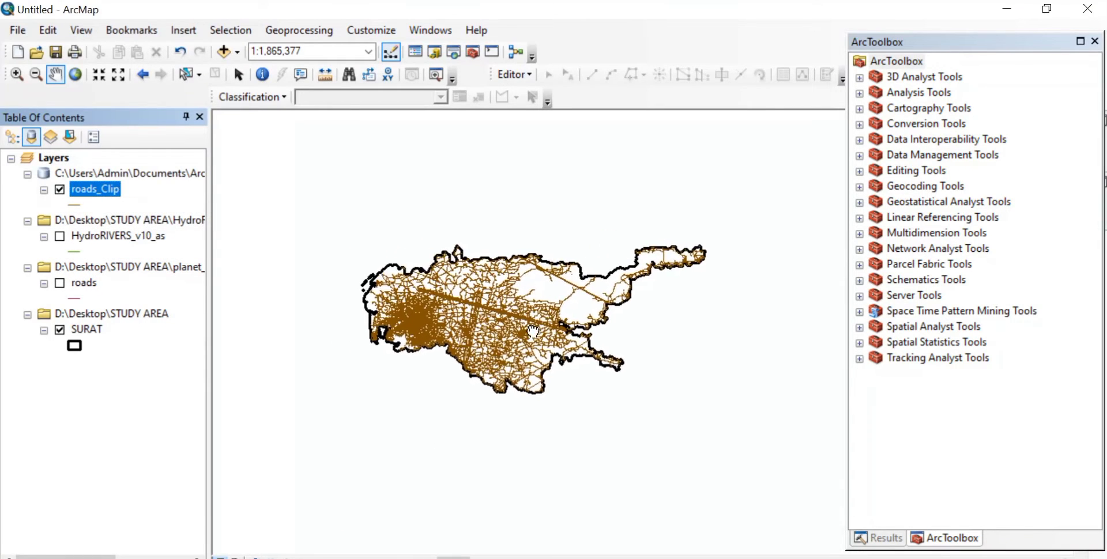
scroll(531, 328, down, 3)
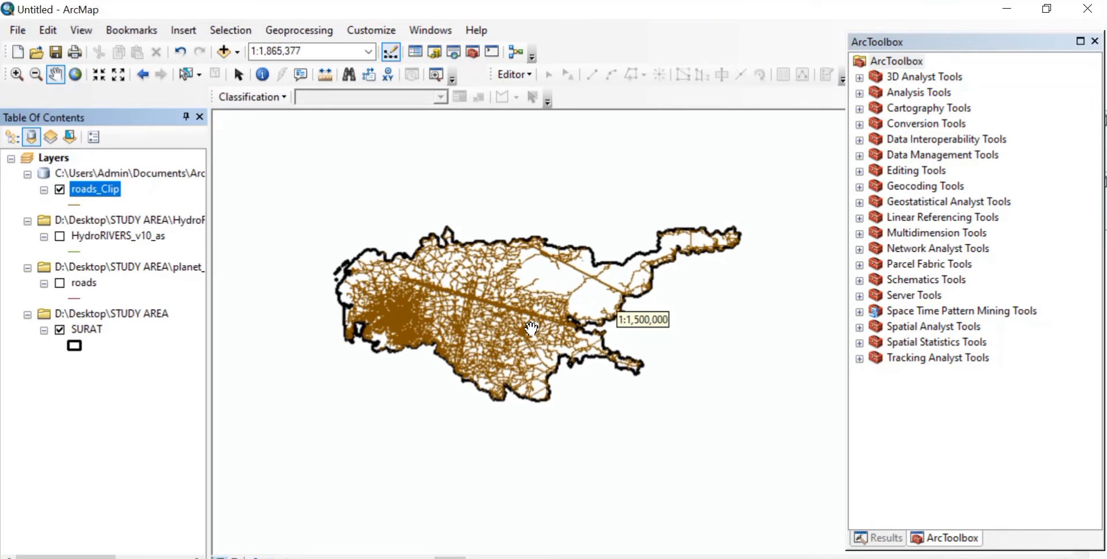
Clip the HydroRIVERS_v10_as layer to the SURAT boundary, keeping the default output feature class.
click(303, 77)
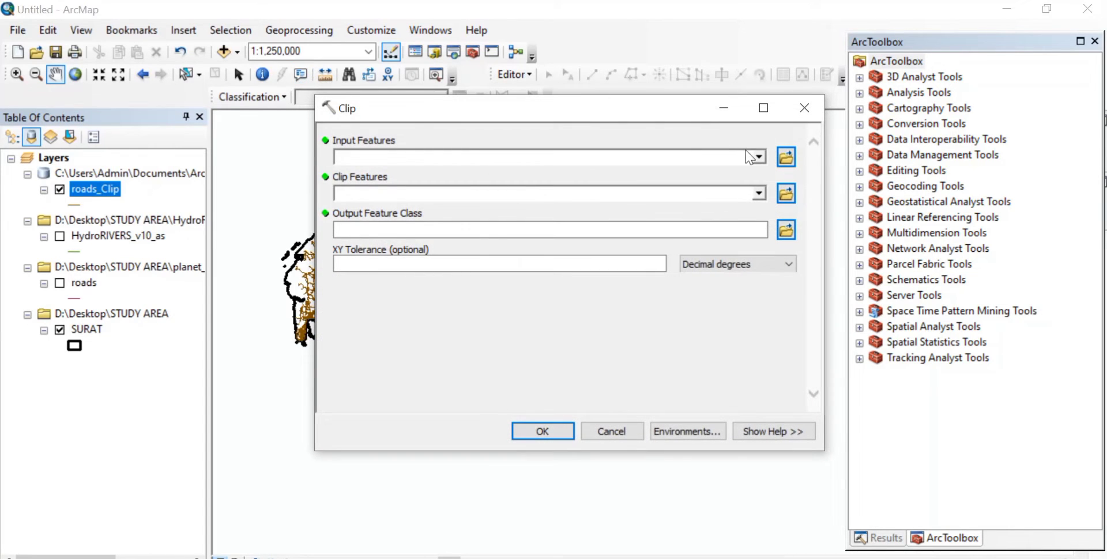
click(759, 157)
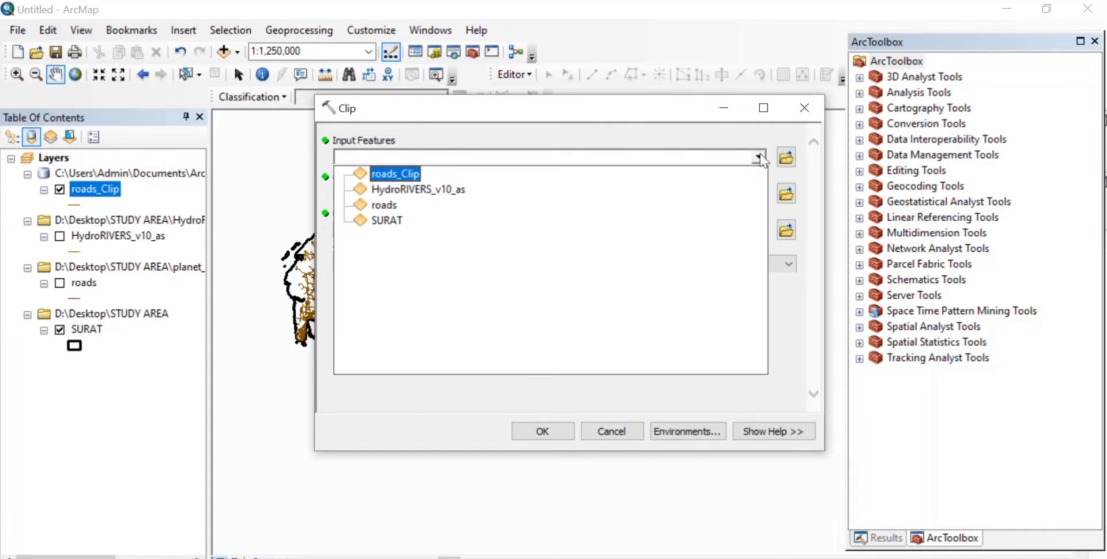
click(465, 189)
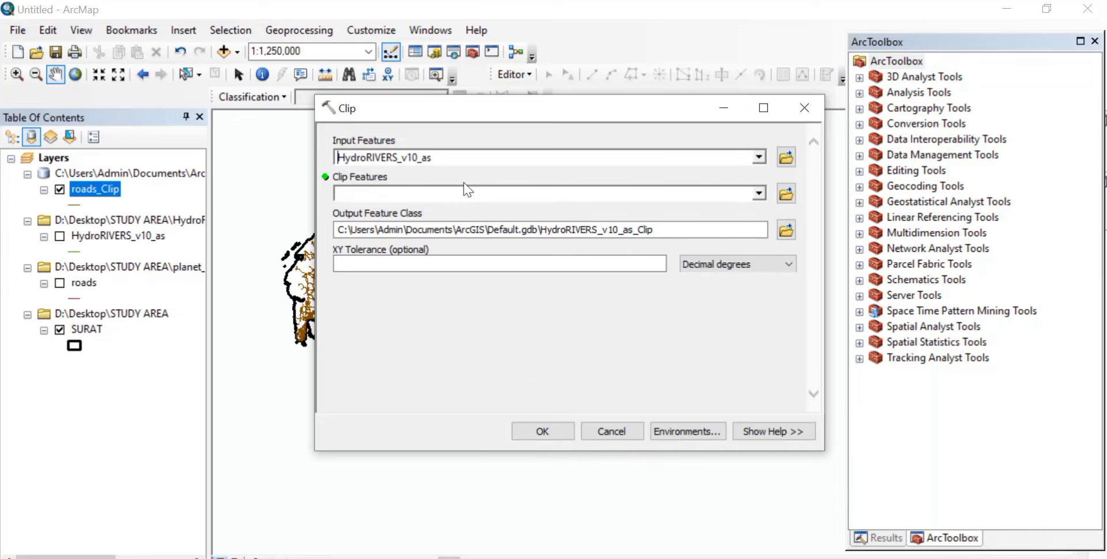
click(760, 194)
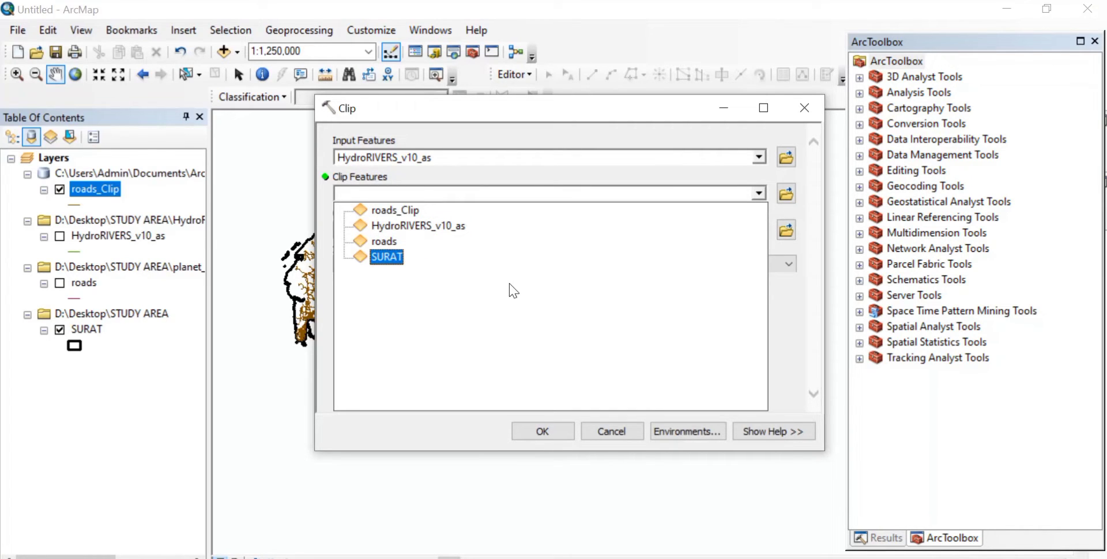
click(378, 258)
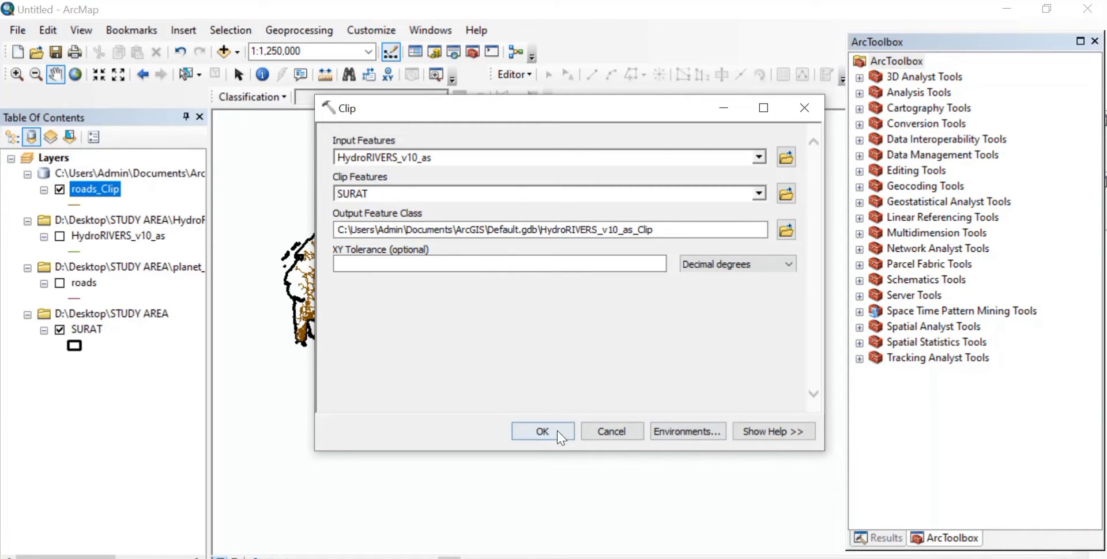
click(542, 432)
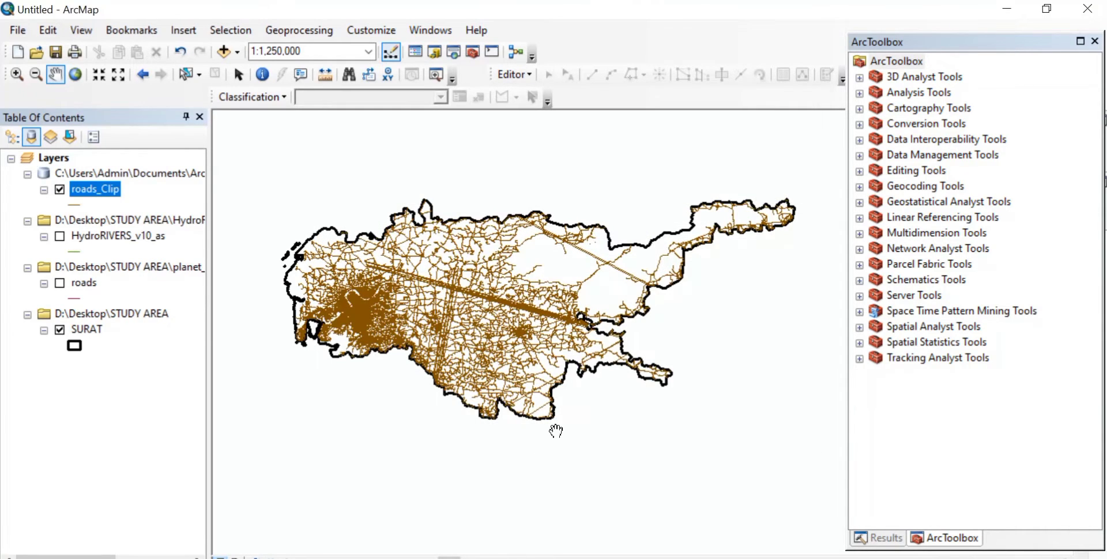
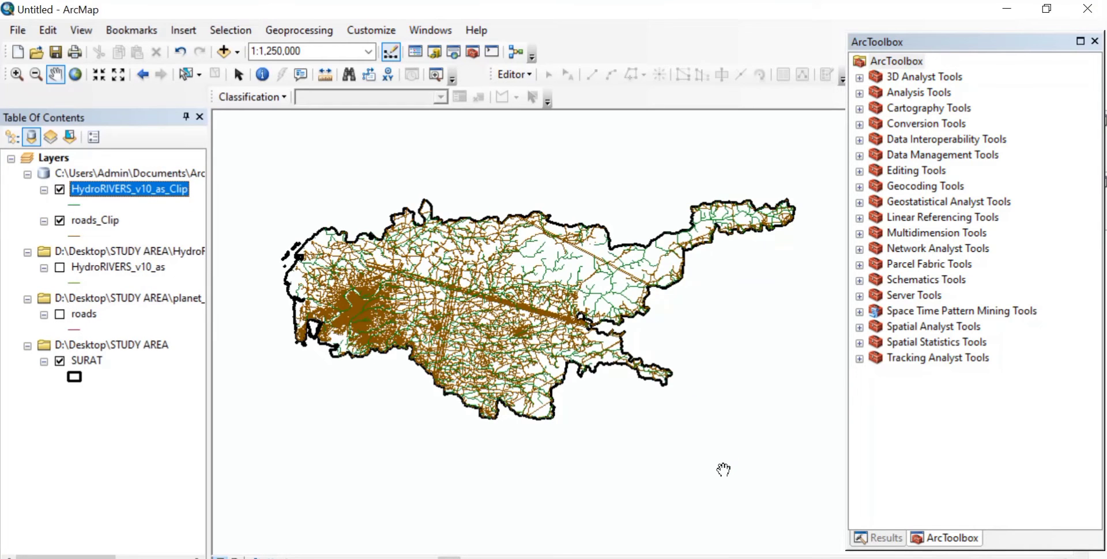
Run the Spatial Analyst Euclidean Distance tool on roads_Clip with the default output raster, cell size and PLANAR method.
click(859, 326)
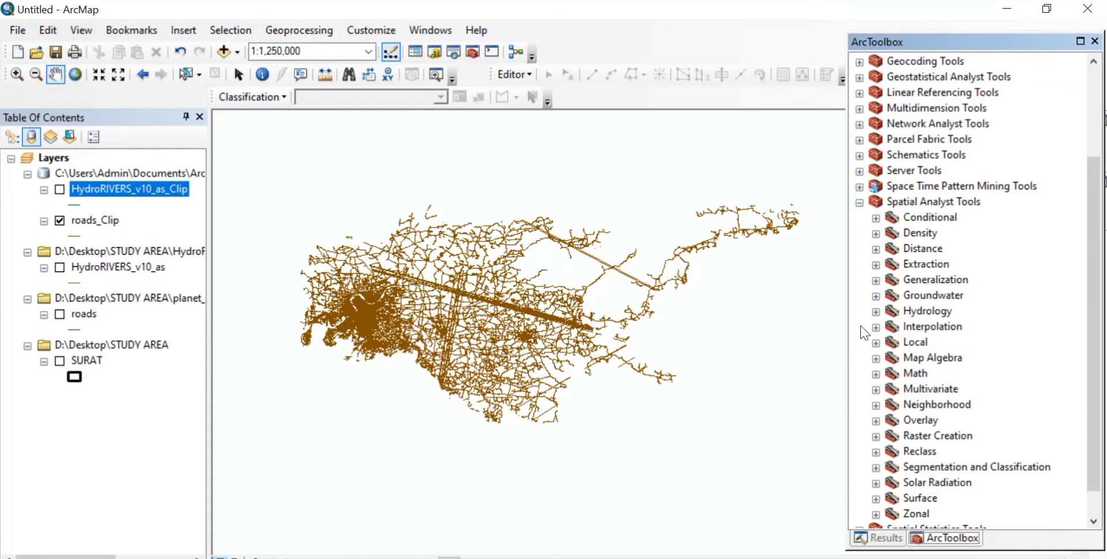
click(927, 250)
click(875, 250)
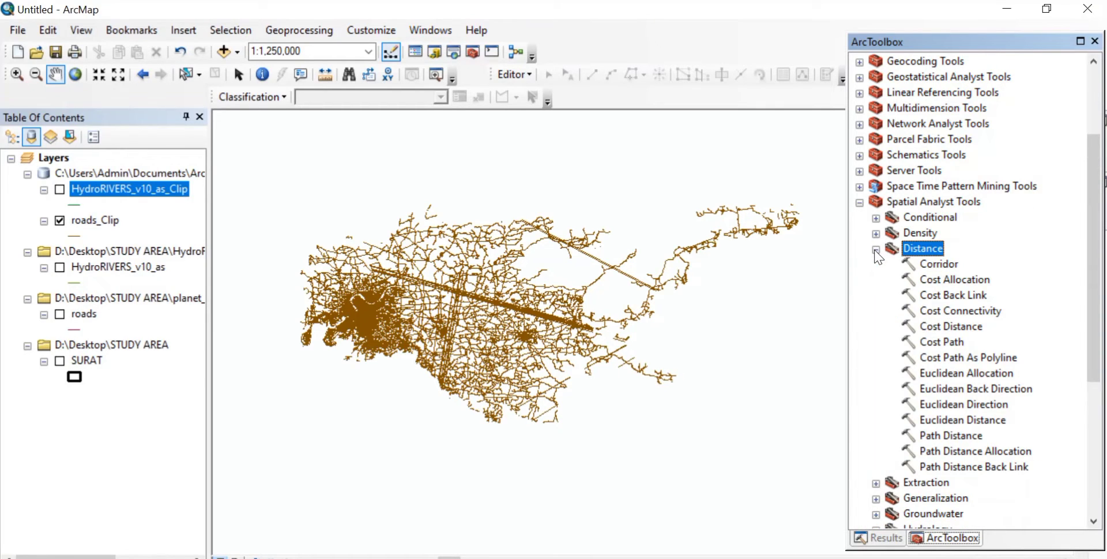
click(971, 426)
double_click(971, 423)
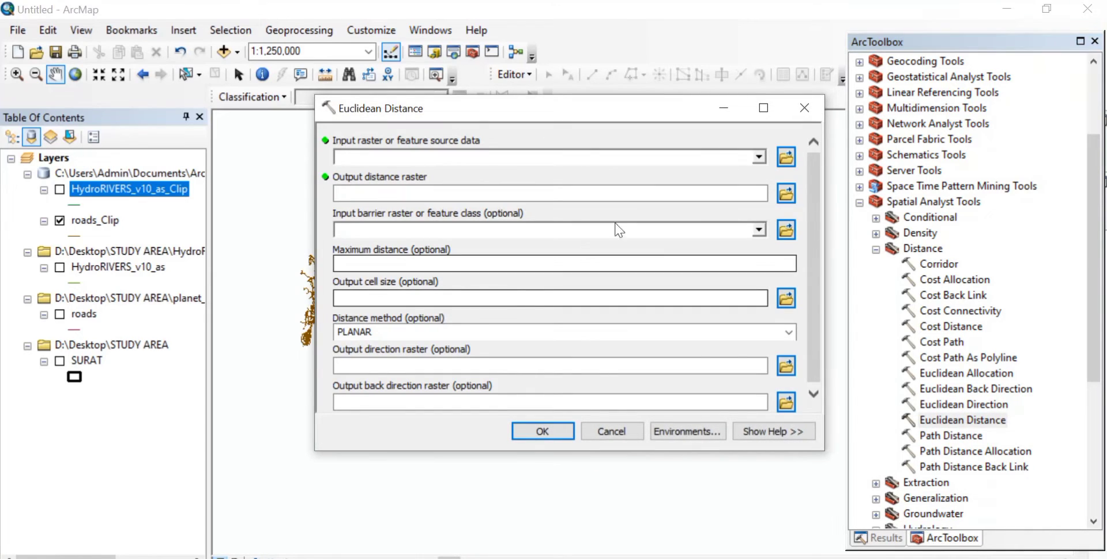
click(759, 157)
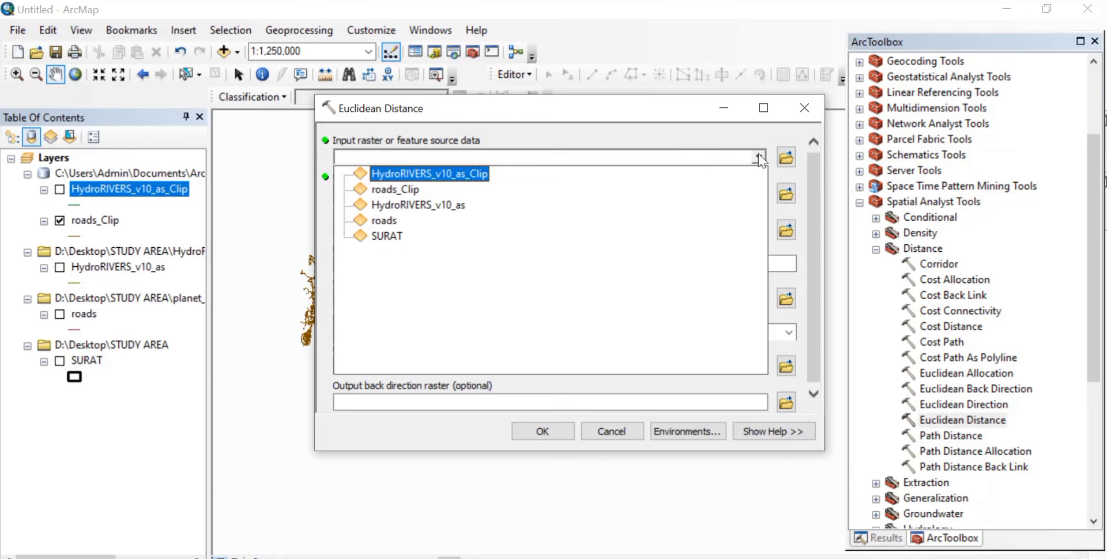
click(403, 190)
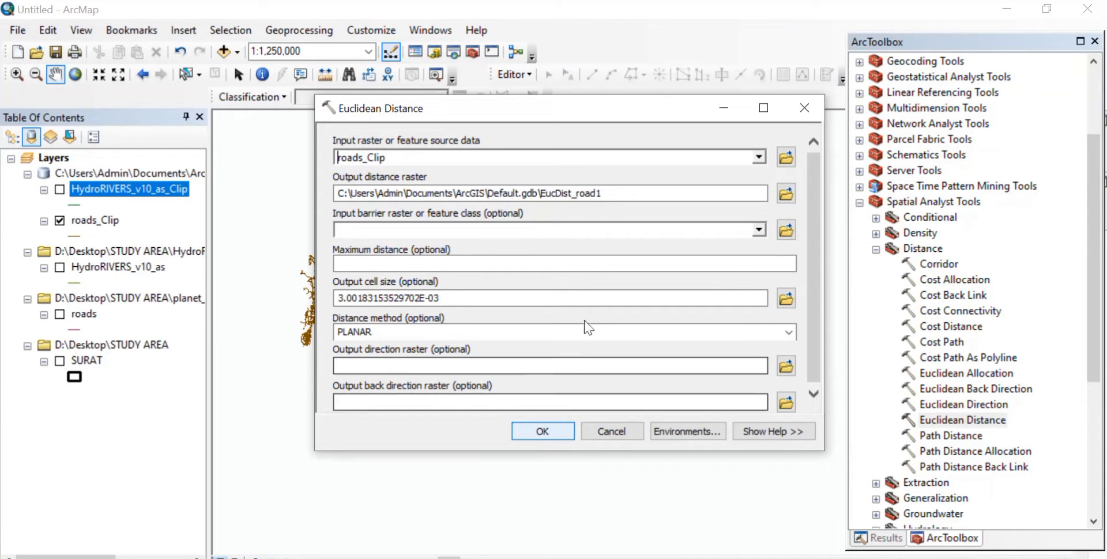
click(558, 194)
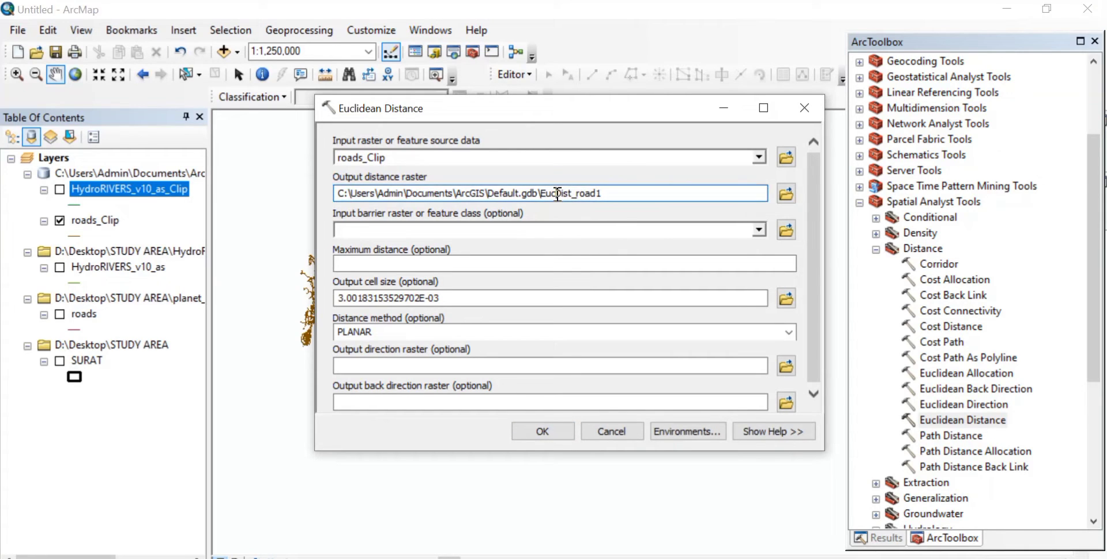
click(537, 433)
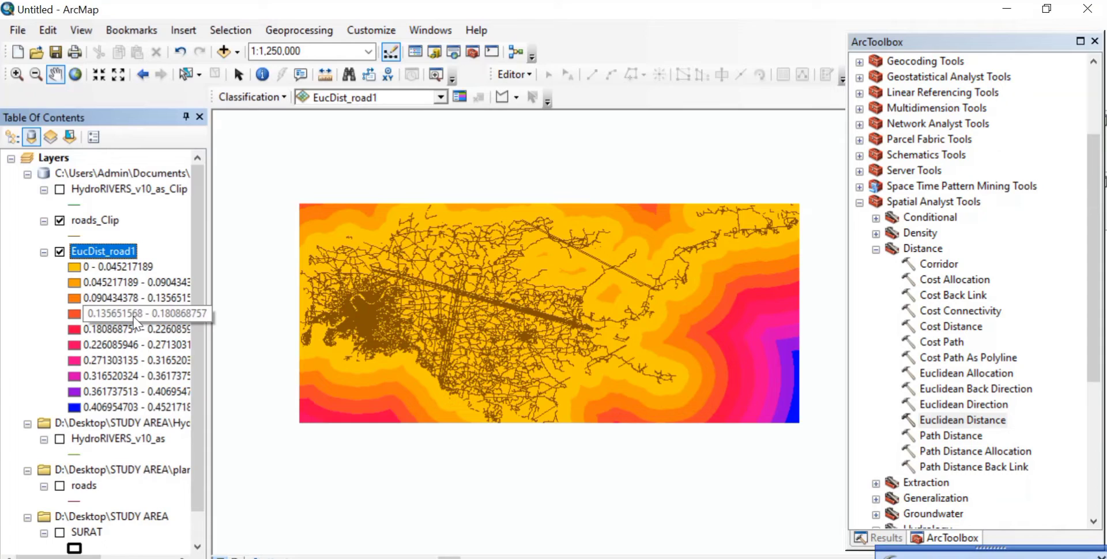
Display the HydroRIVERS_v10_as_Clip layer and hide the roads_Clip and EucDist_road1 layers.
click(60, 221)
click(61, 223)
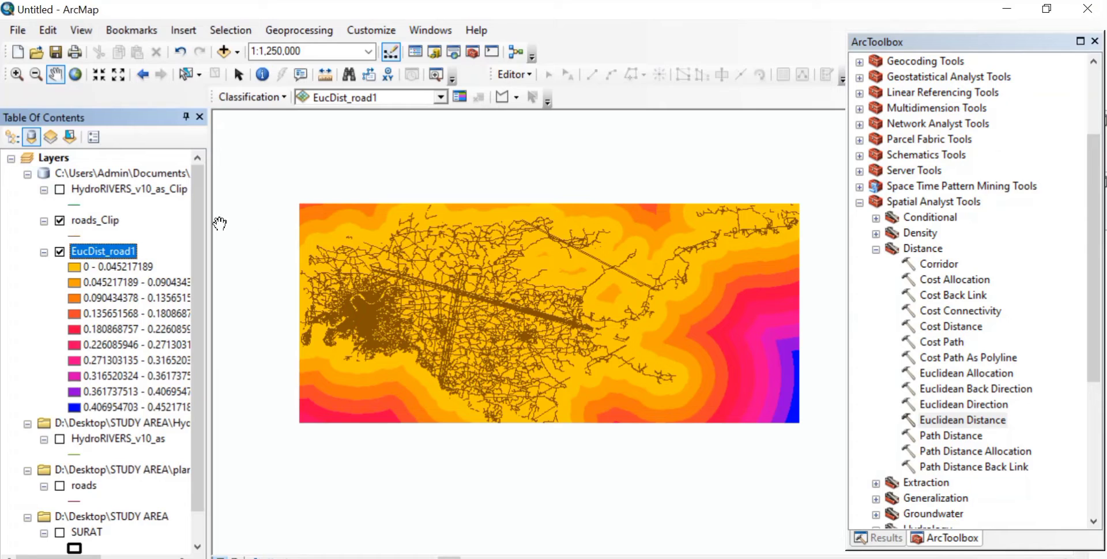
click(60, 191)
click(60, 221)
click(60, 252)
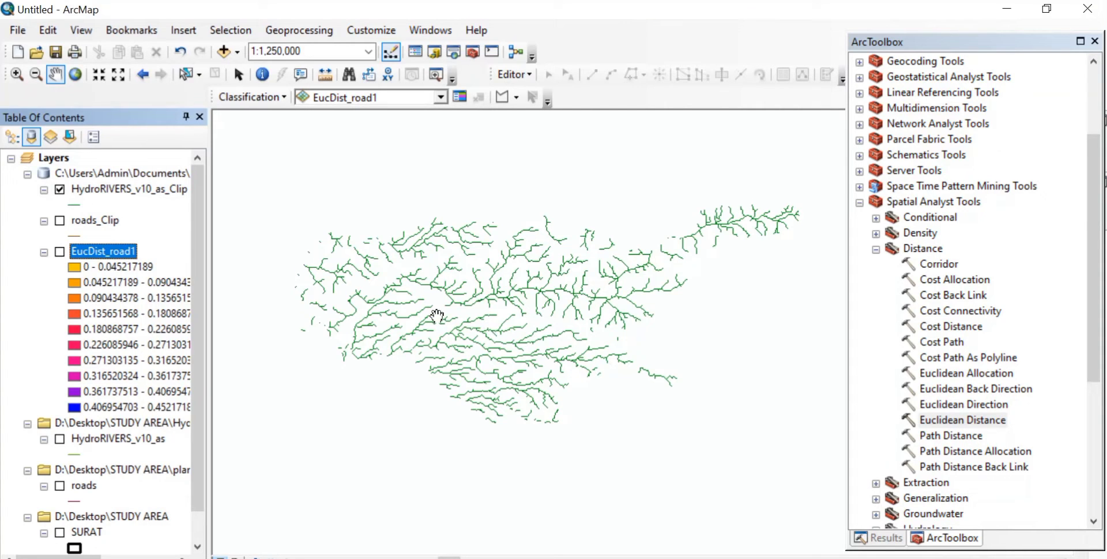
Run the Euclidean Direction tool on HydroRIVERS_v10_as_Clip with the default output raster, cell size and PLANAR method.
double_click(963, 405)
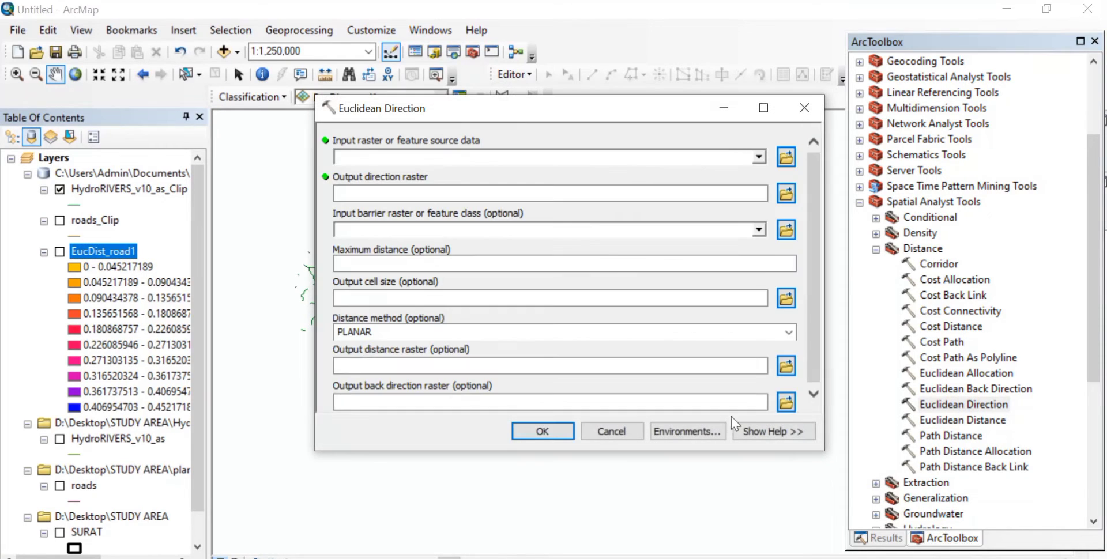
click(758, 155)
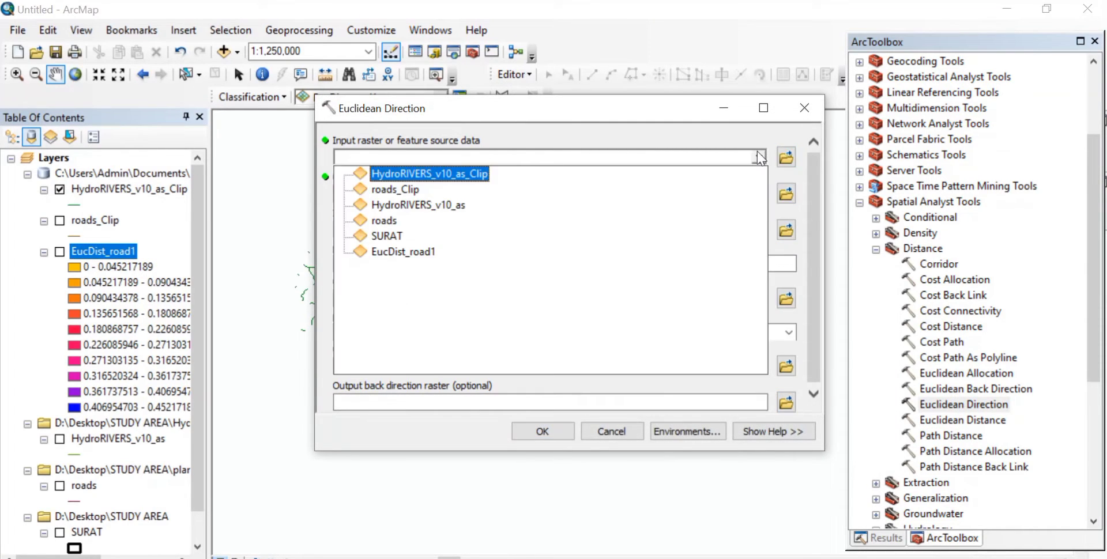
click(458, 172)
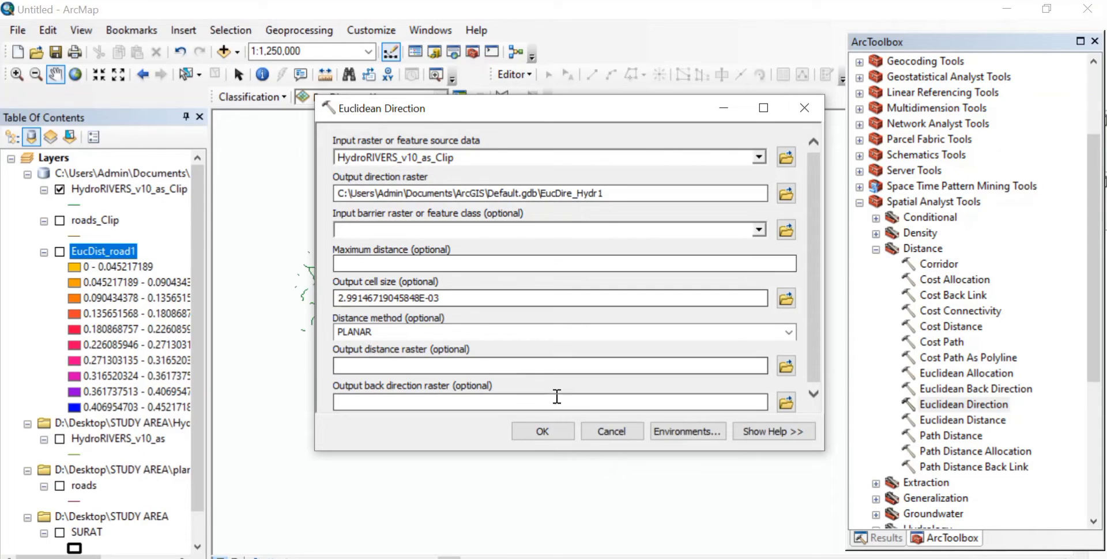
click(542, 432)
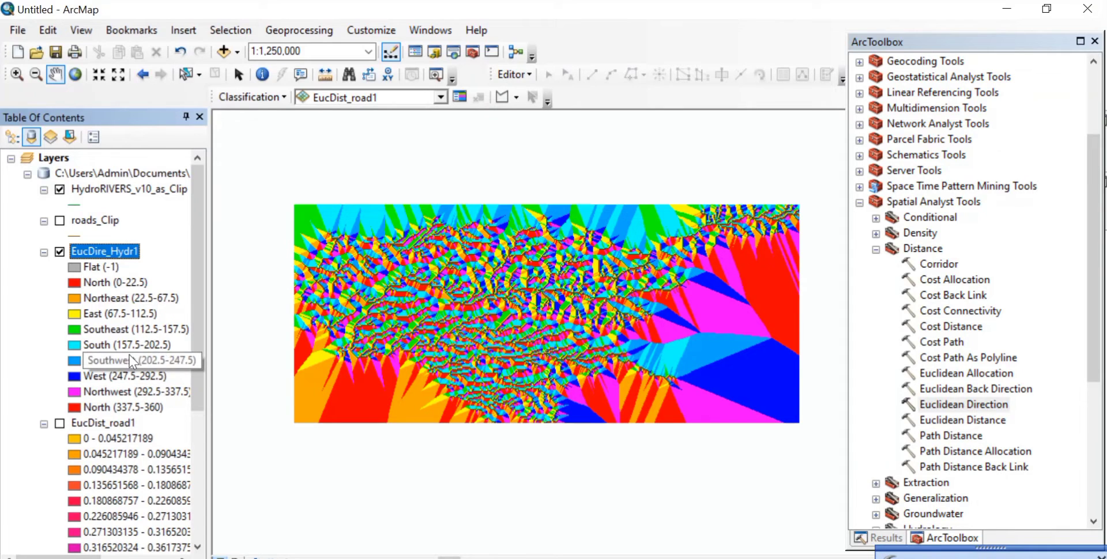
click(123, 298)
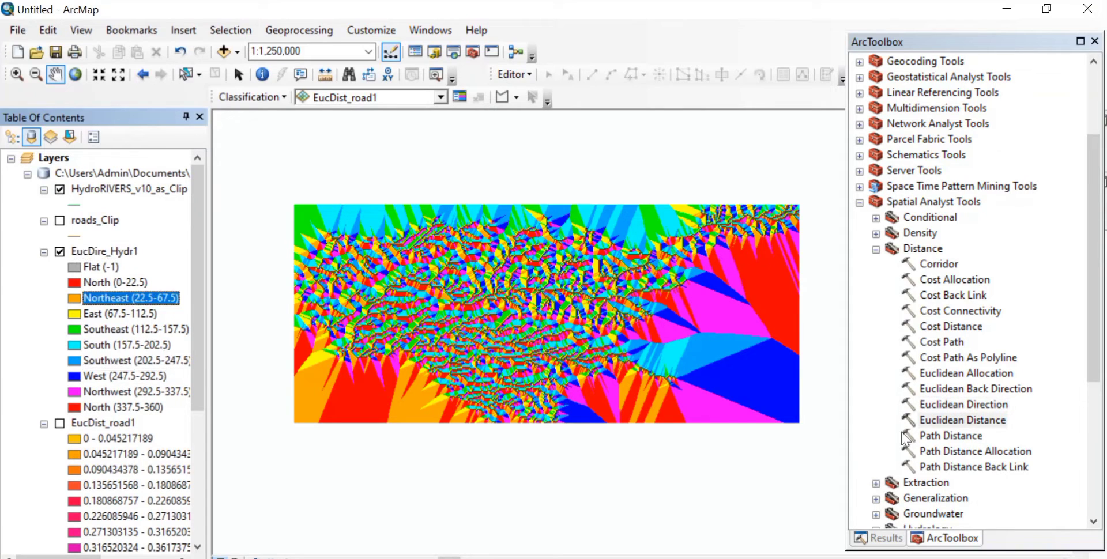
Run the Euclidean Distance tool on HydroRIVERS_v10_as_Clip with the default output raster, cell size and PLANAR method.
click(979, 420)
double_click(980, 421)
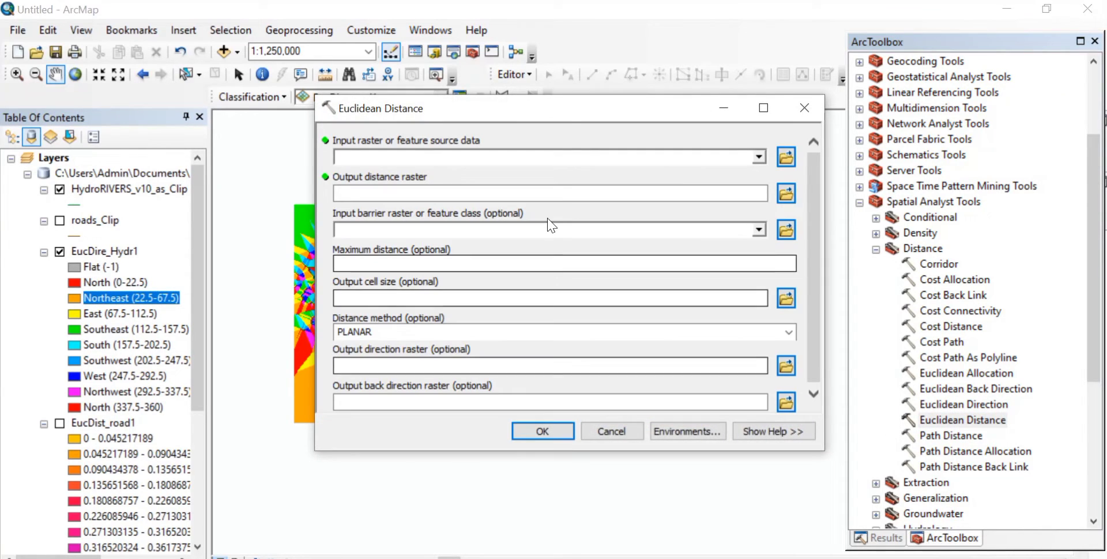
click(759, 158)
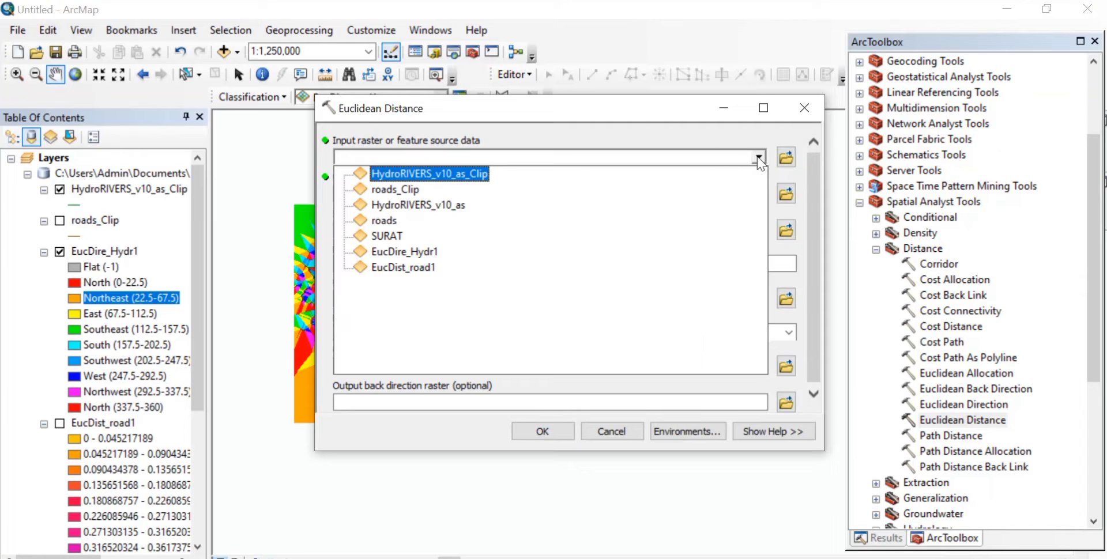
click(444, 174)
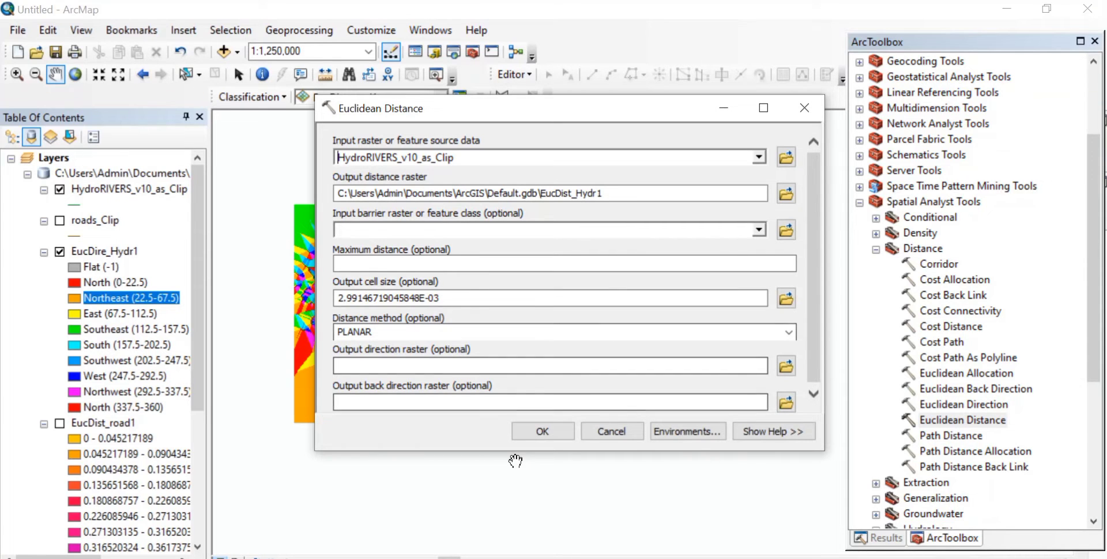
click(548, 434)
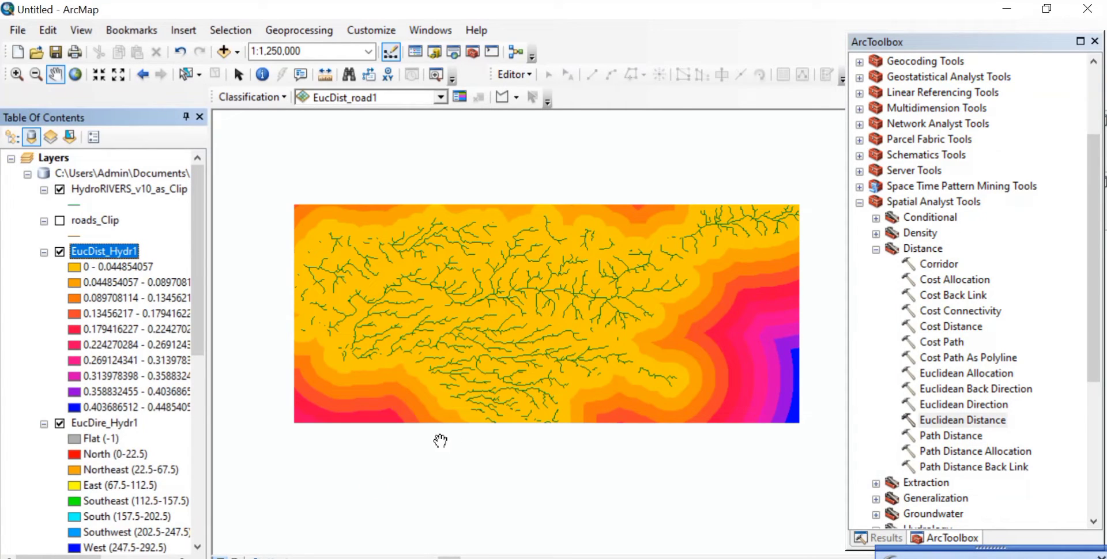
Hide the EucDire_Hydr1 and HydroRIVERS_v10_as_Clip layers, and recolour EucDist_Hydr1's second class blue and third class green.
click(59, 423)
click(60, 189)
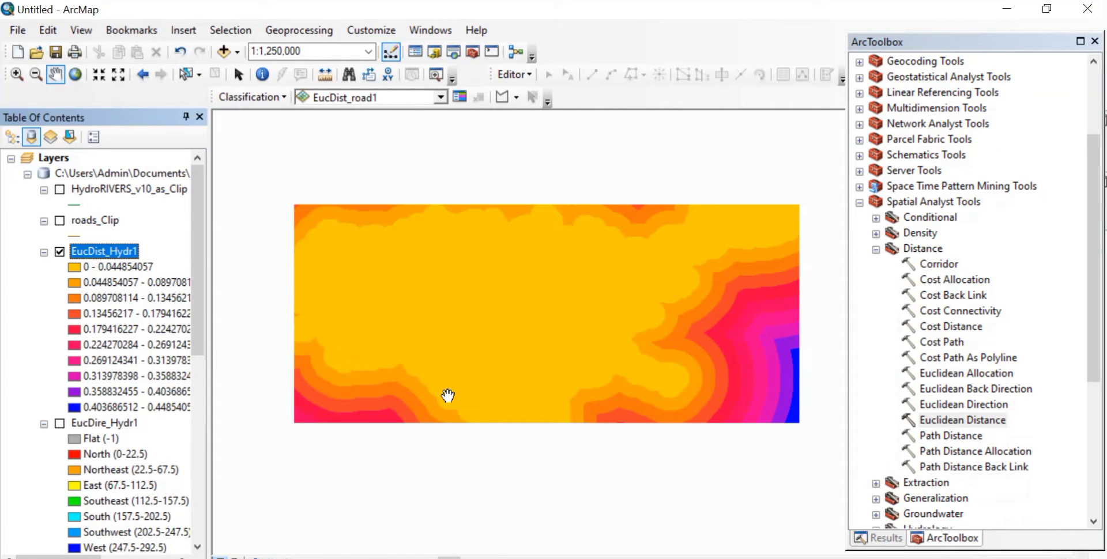
double_click(74, 283)
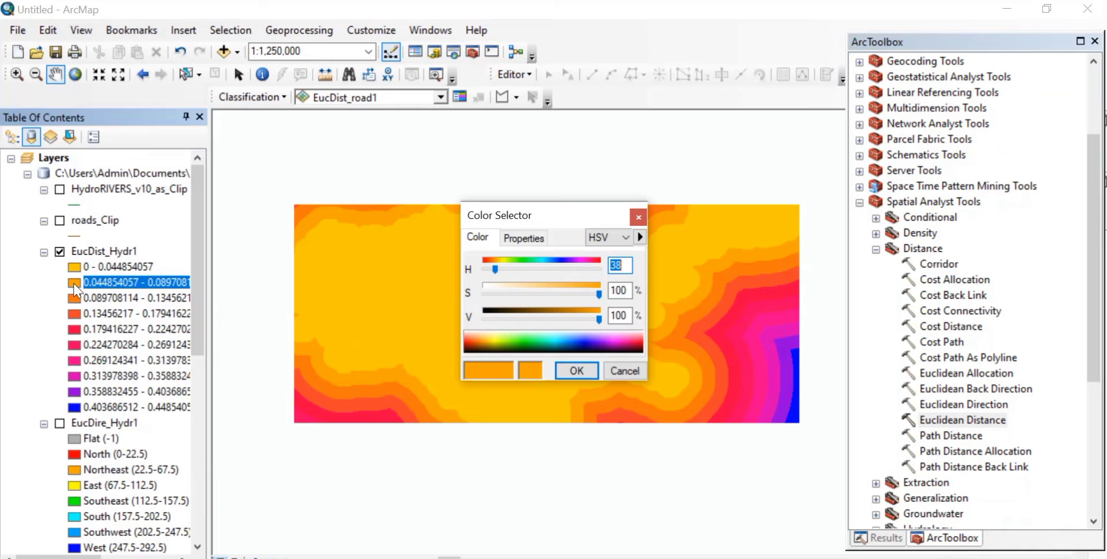
click(586, 345)
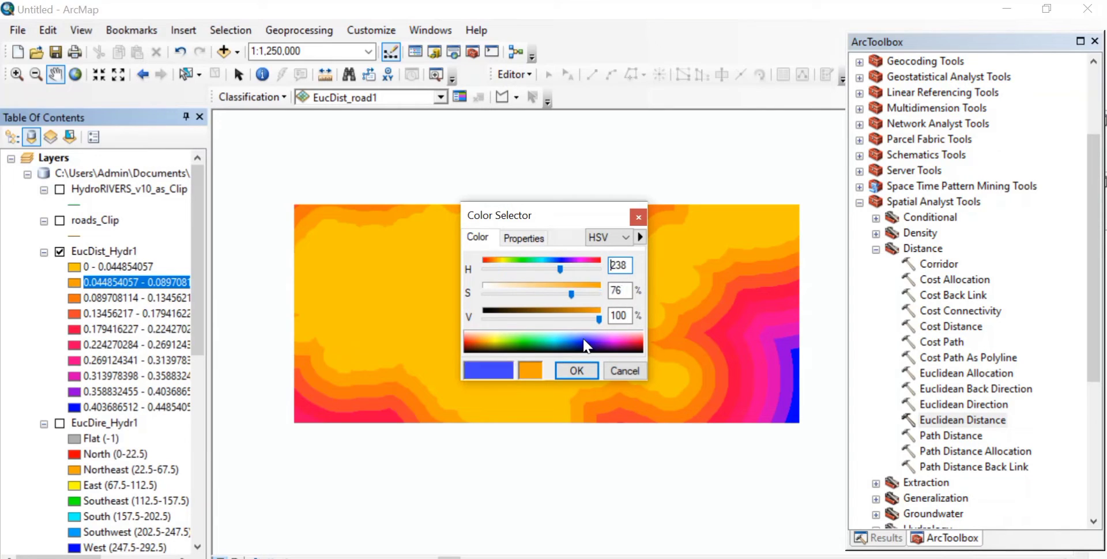
click(576, 372)
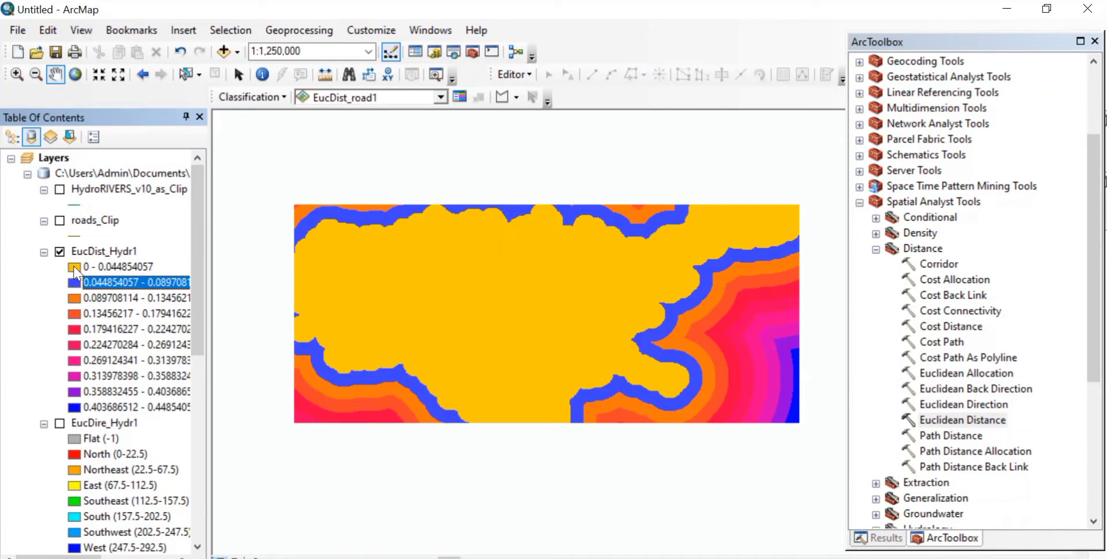
double_click(74, 300)
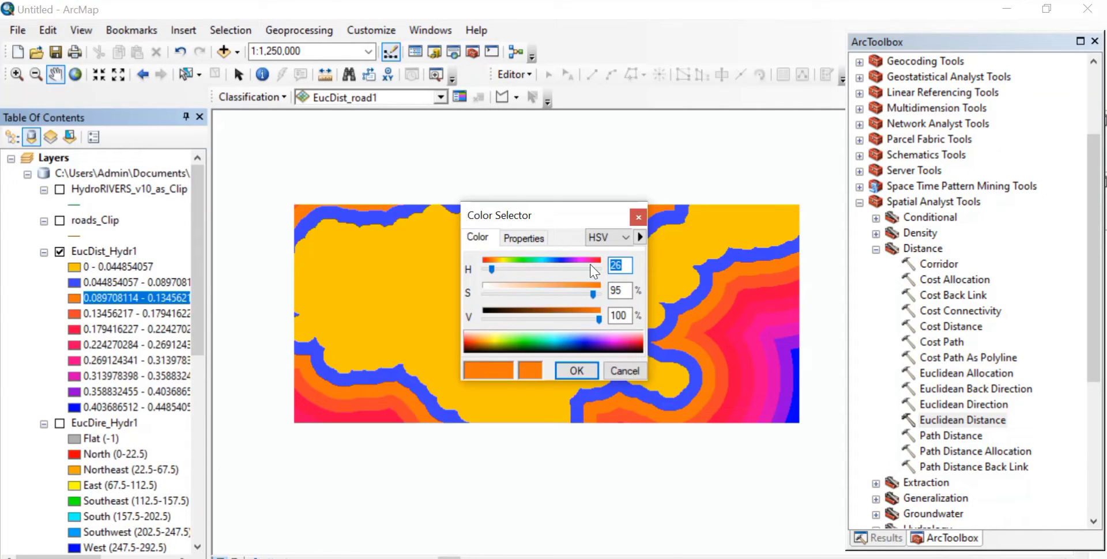
click(541, 341)
click(575, 371)
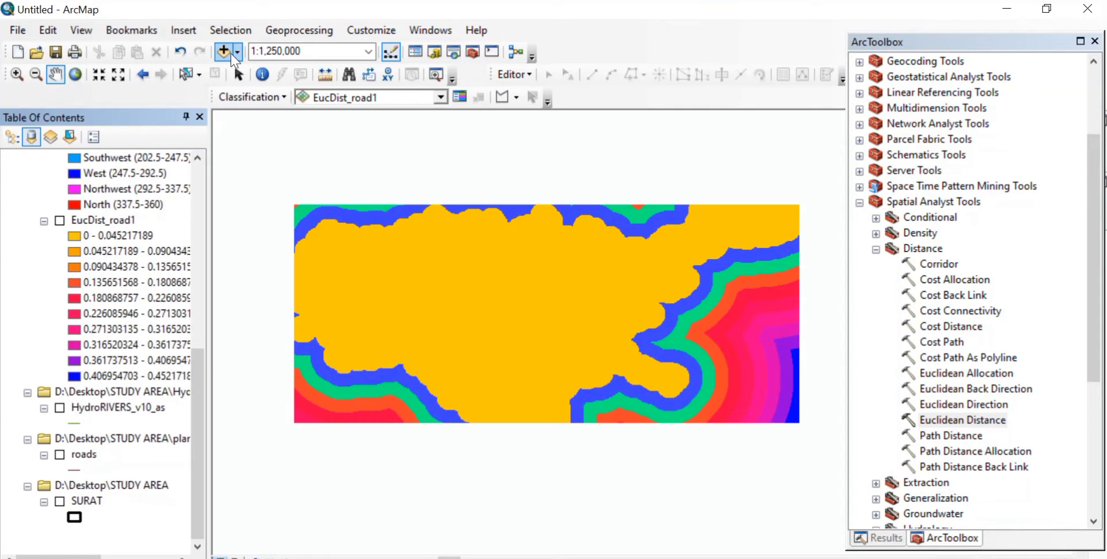
Add the DEMsurat.tif raster from the STUDY AREA folder to the map.
click(223, 51)
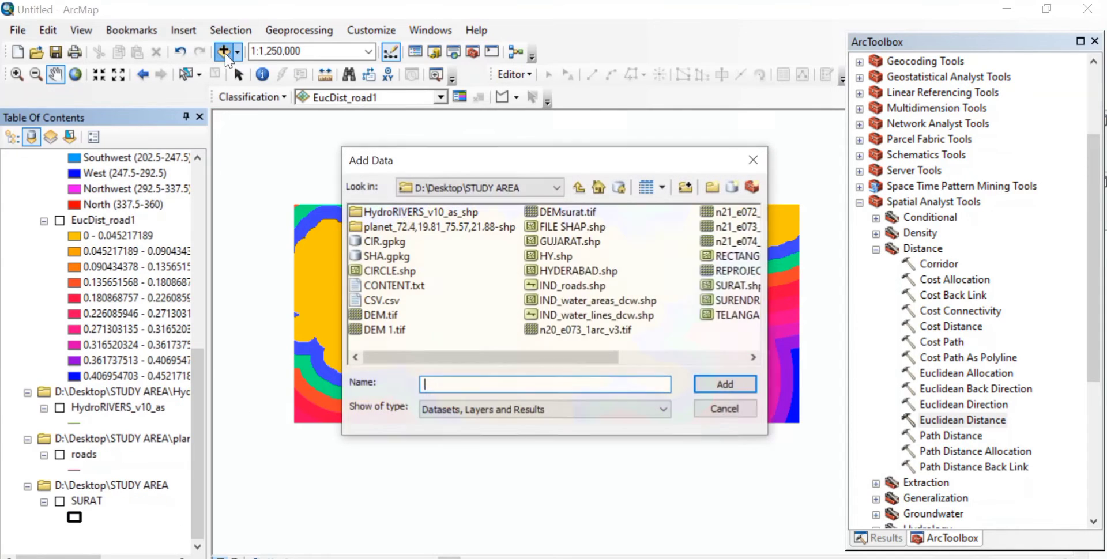
click(590, 215)
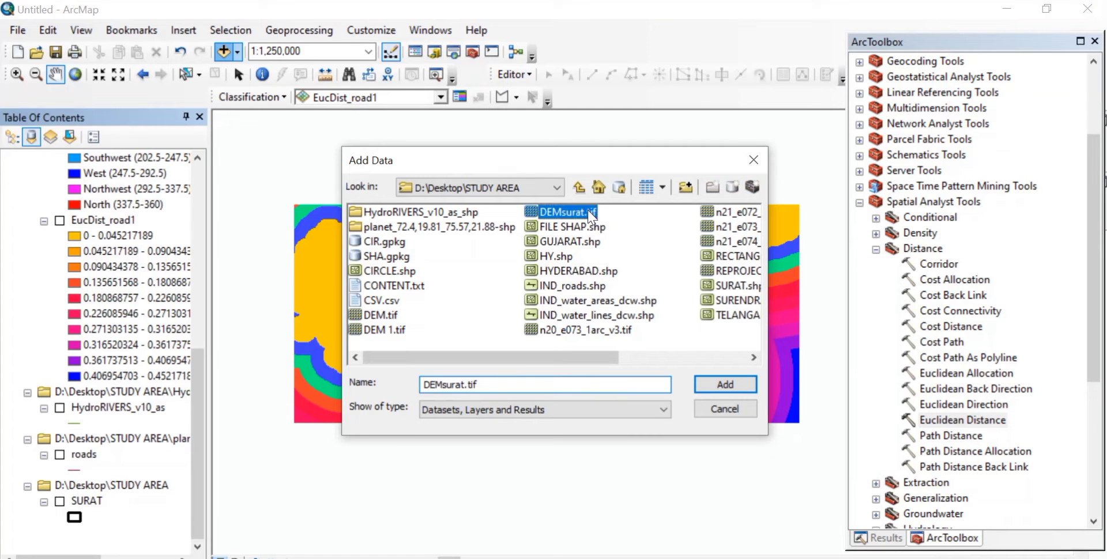
click(732, 390)
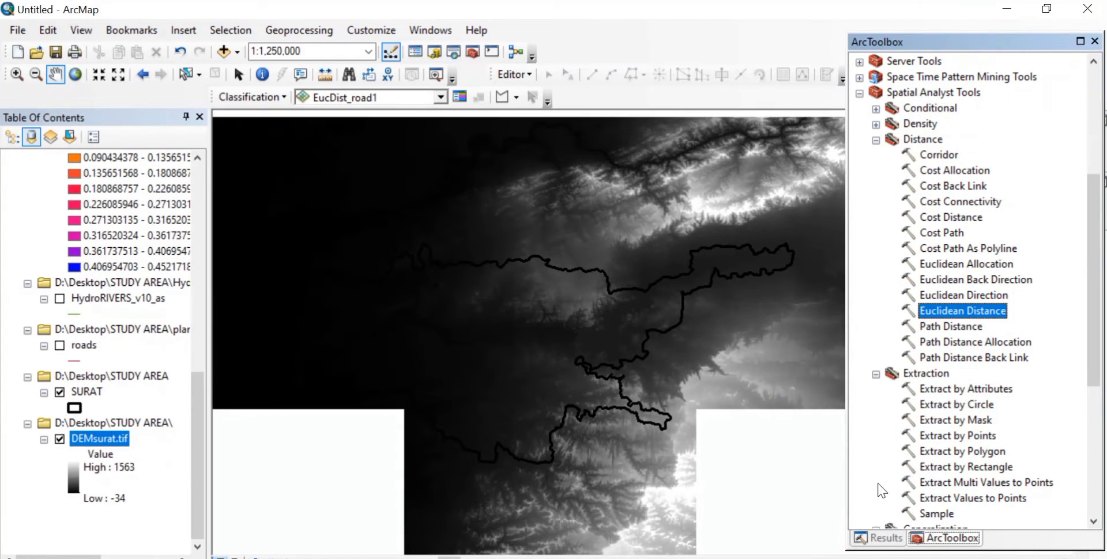
Run Extract by Mask on DEMsurat.tif with SURAT as the mask and the default output raster.
click(976, 425)
double_click(976, 425)
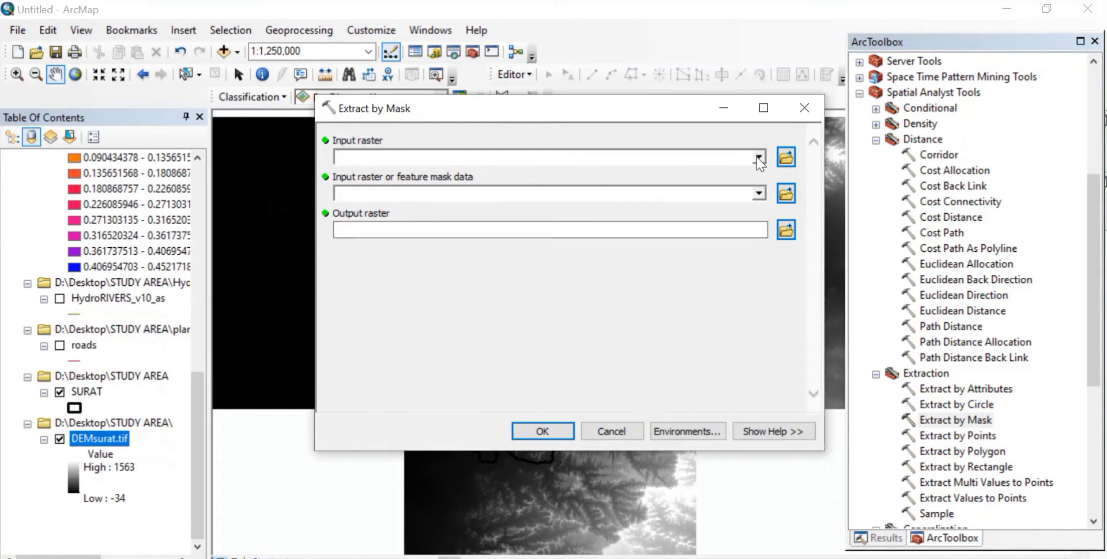
click(758, 157)
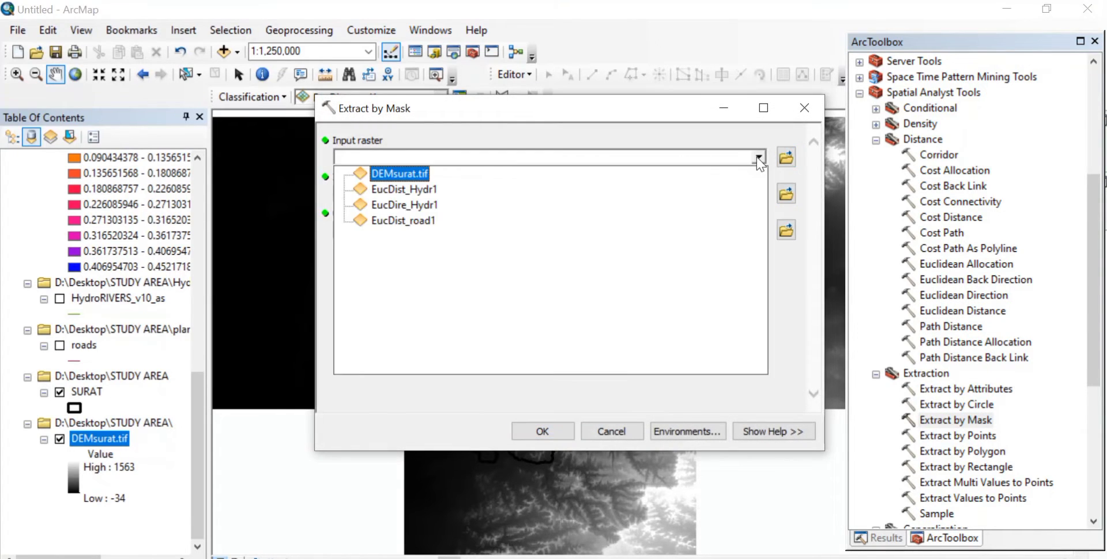
click(394, 174)
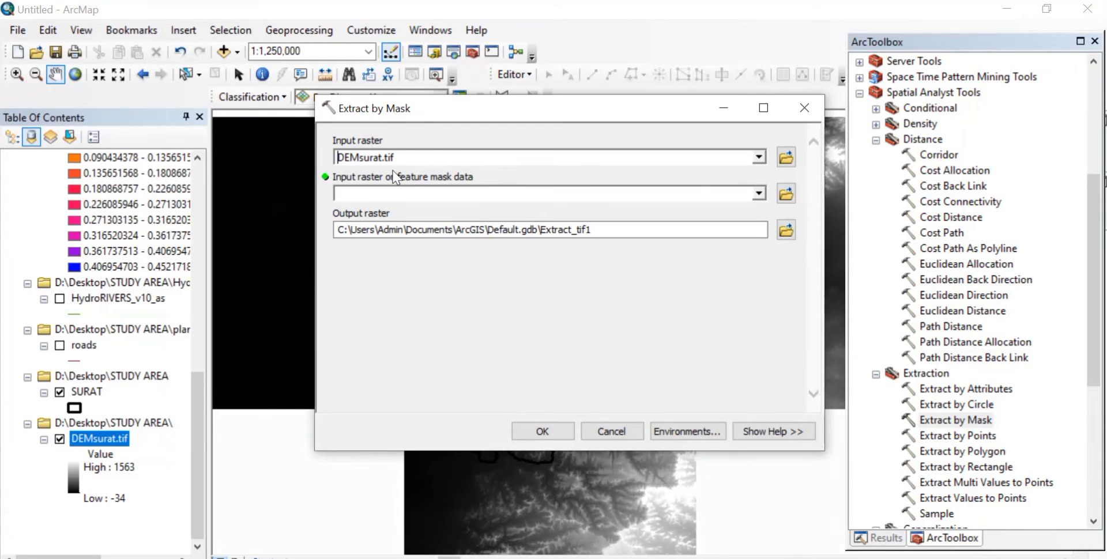
click(758, 193)
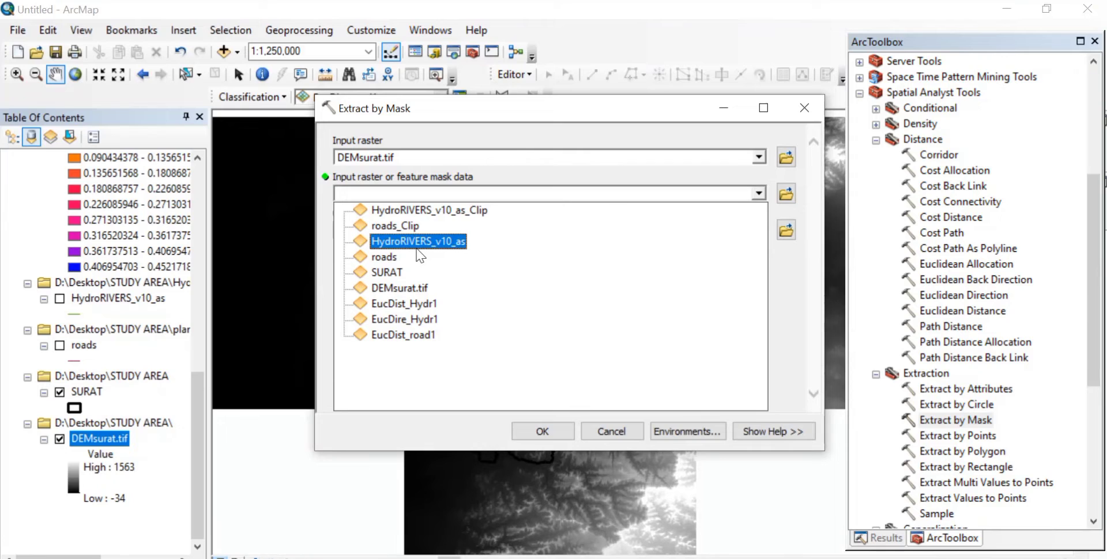
click(402, 272)
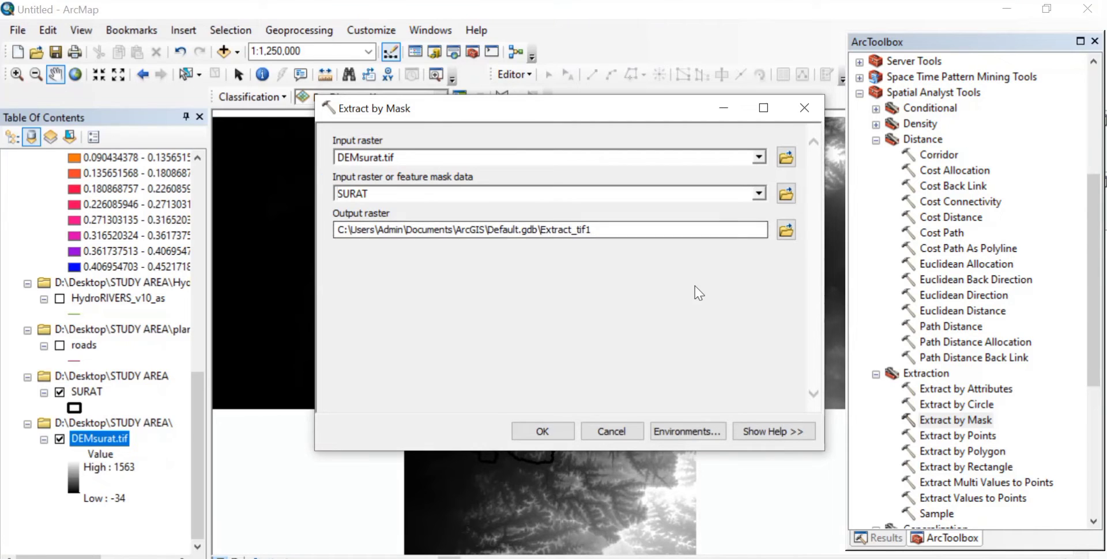
click(542, 432)
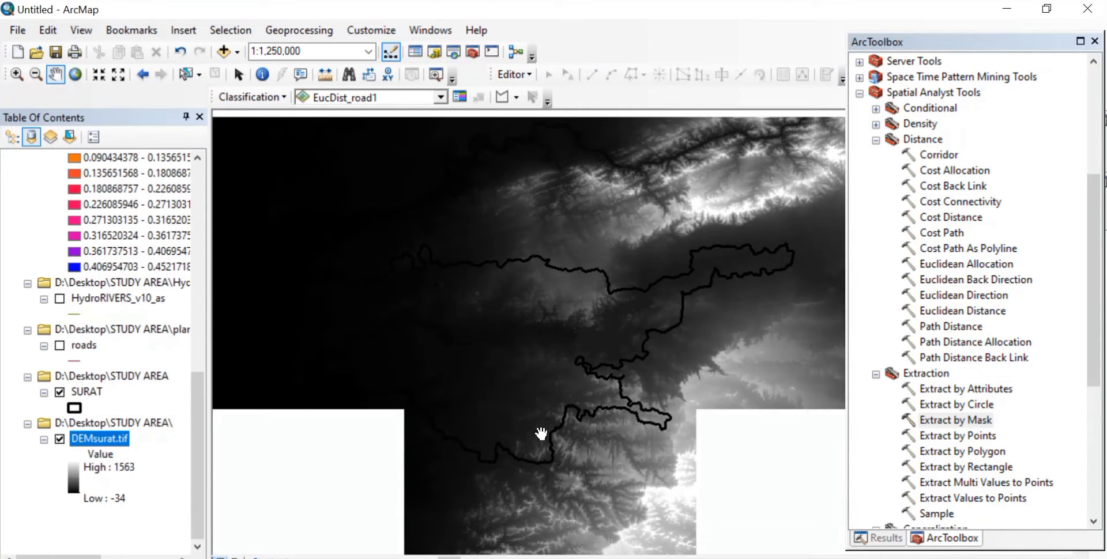
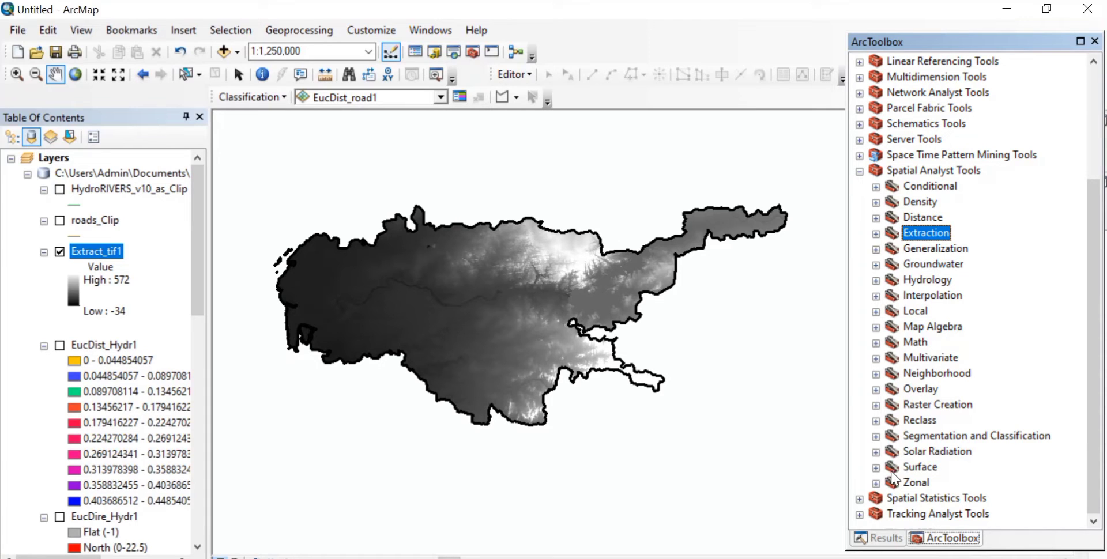
Run the Surface Slope tool on Extract_tif1 with PERCENT_RISE output, PLANAR method, Z factor 1 and the default output raster.
click(917, 468)
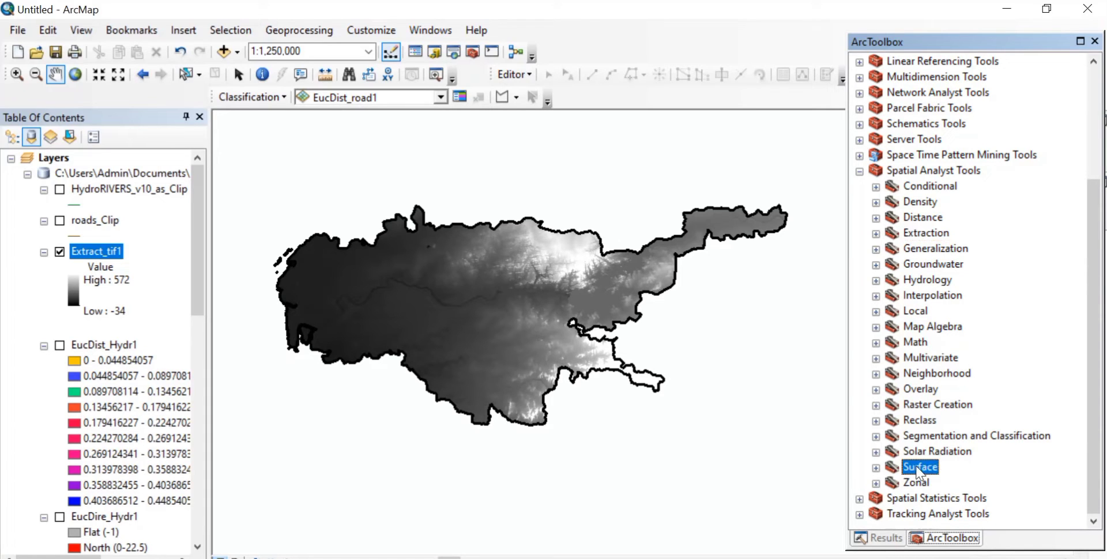
click(874, 468)
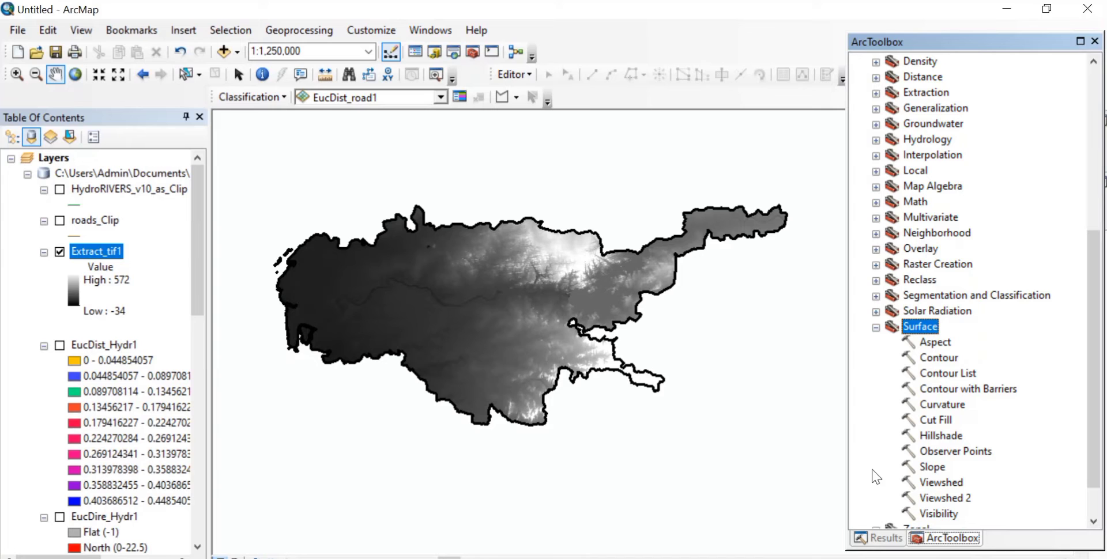
click(932, 467)
double_click(938, 469)
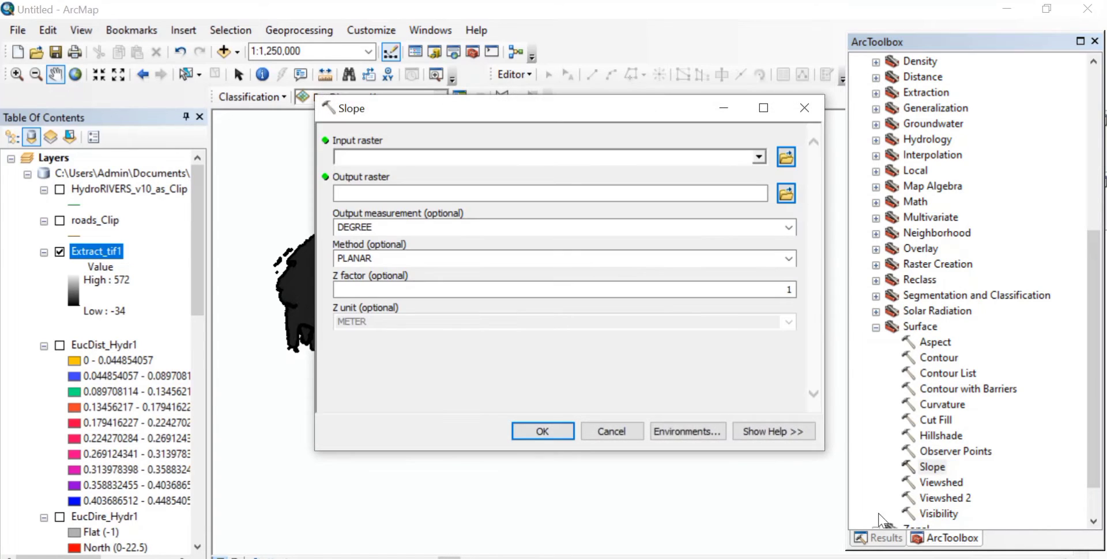
click(759, 157)
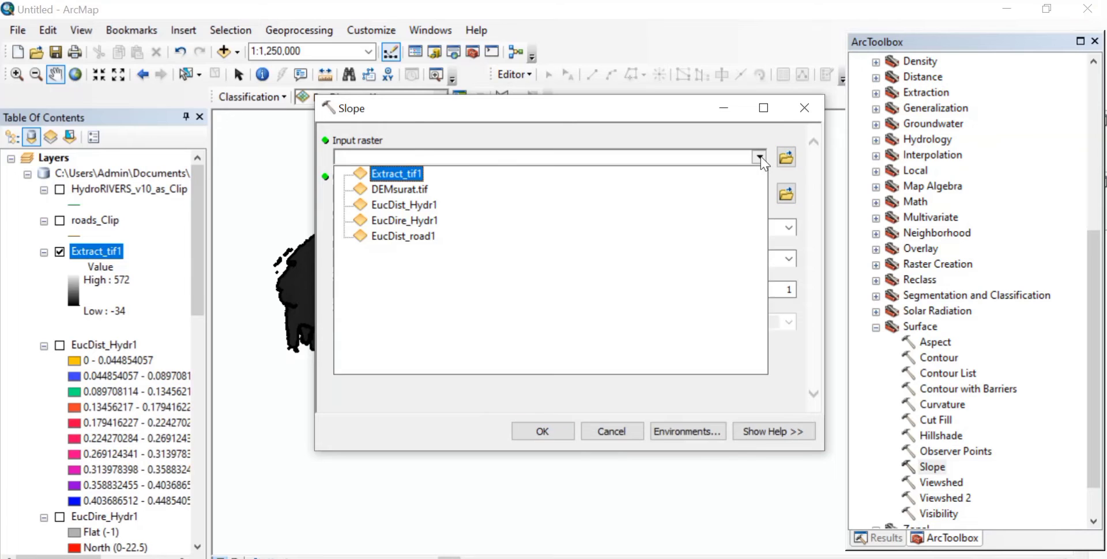
click(403, 172)
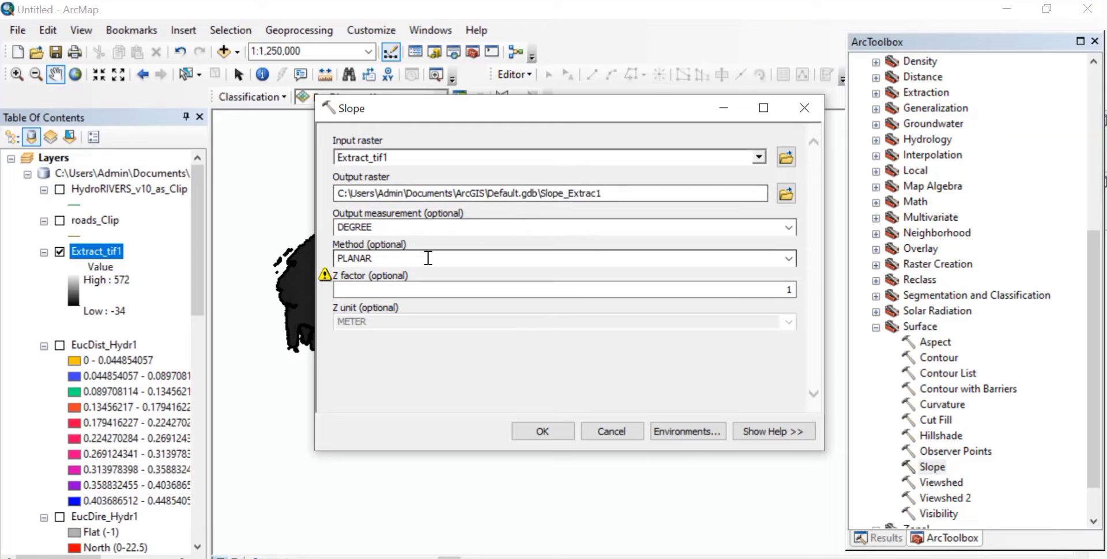
click(789, 228)
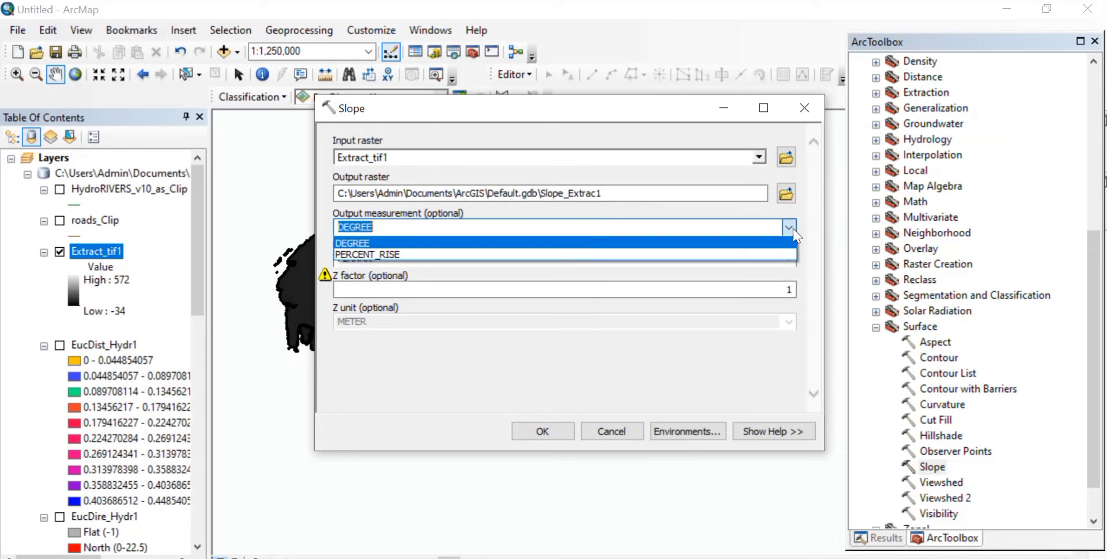
click(700, 255)
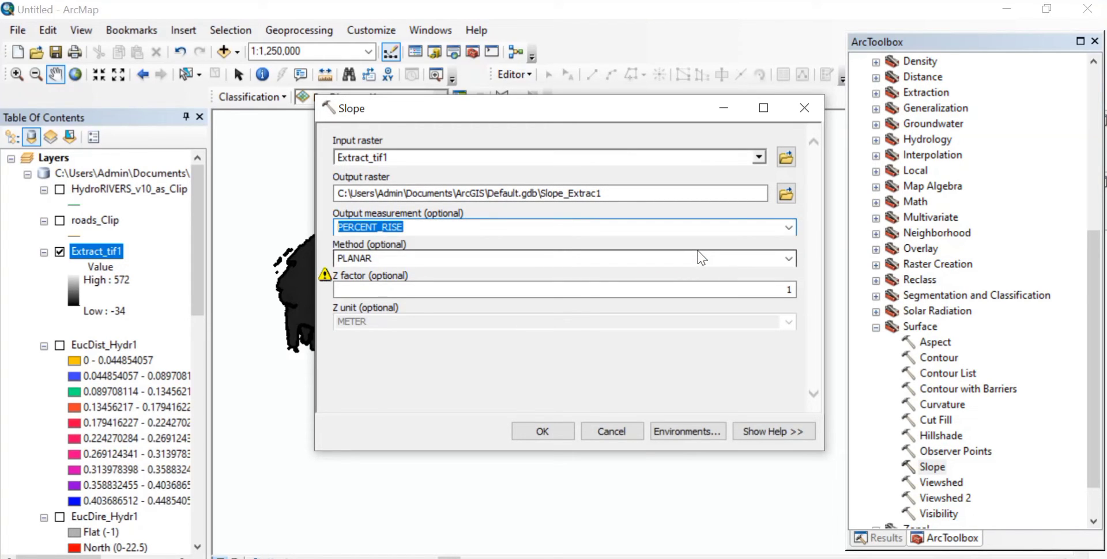
click(522, 359)
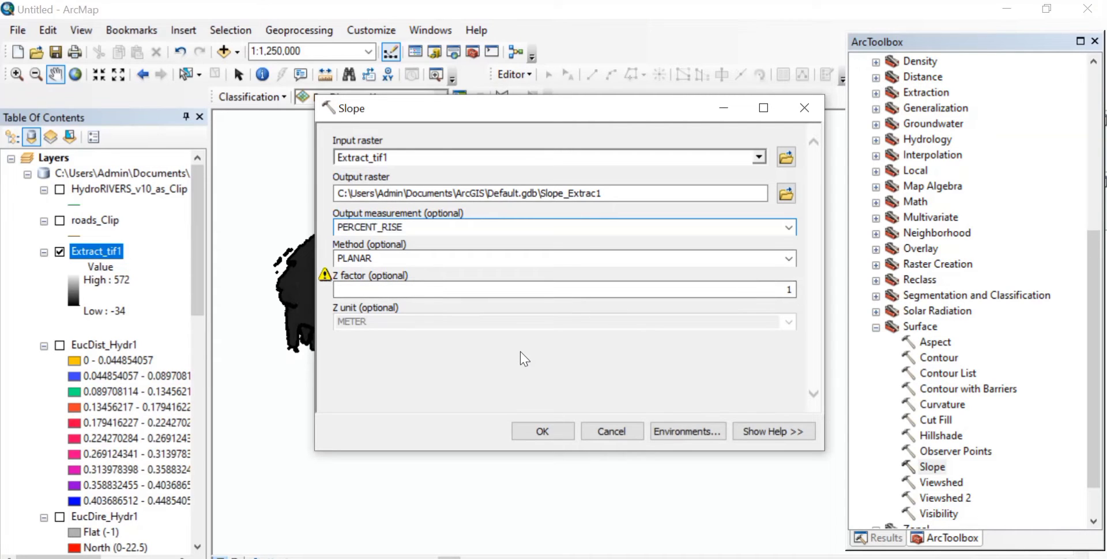
click(549, 430)
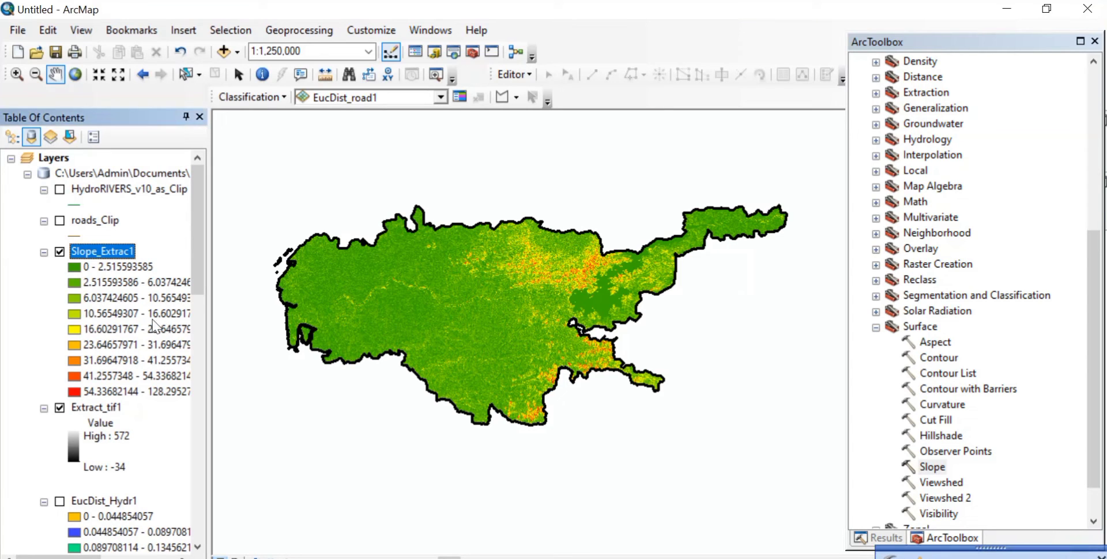
Recolour the second class of Slope_Extrac1 blue and the third class purple.
double_click(75, 284)
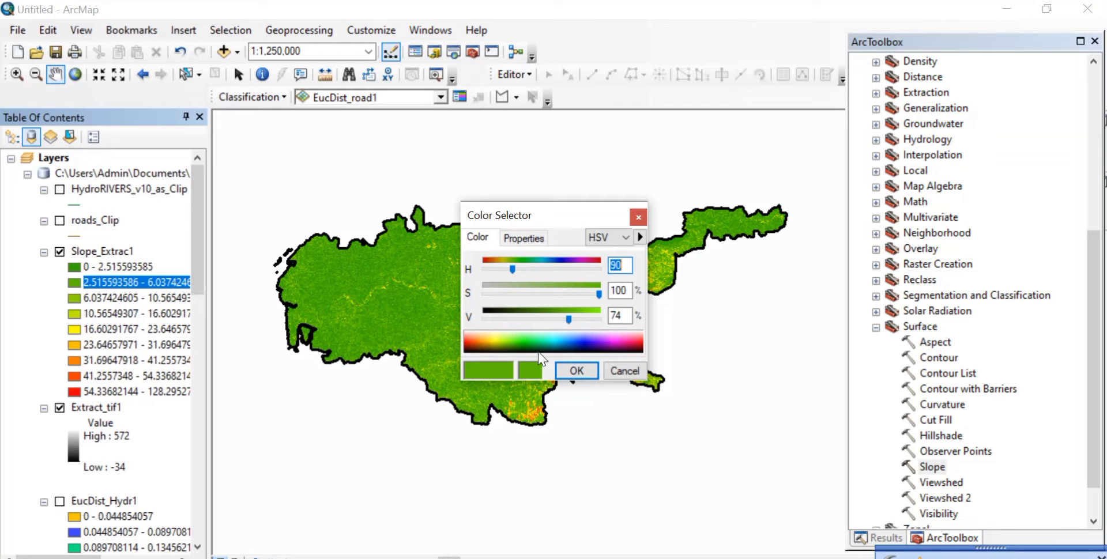
click(568, 349)
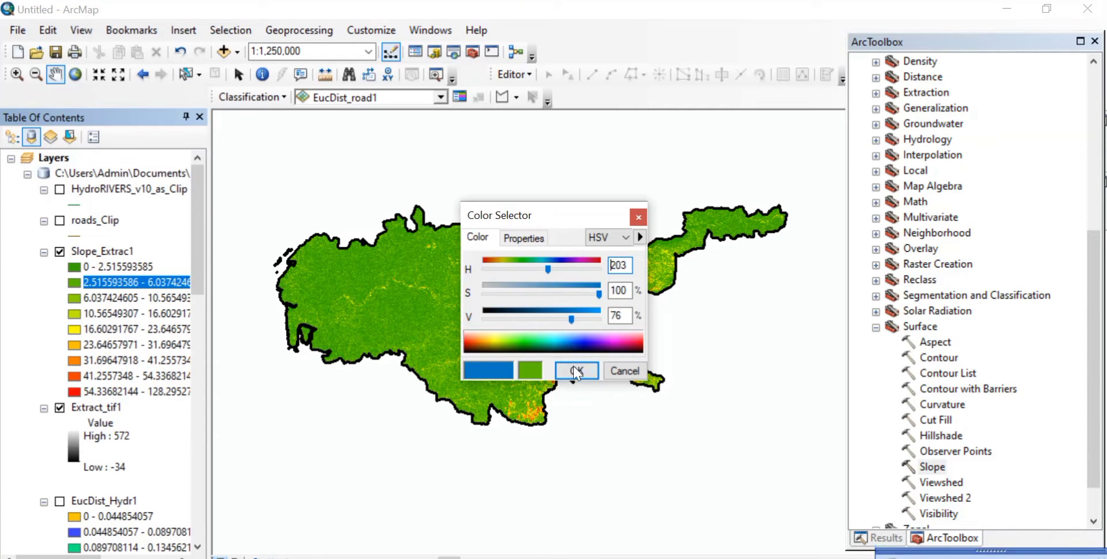
click(576, 370)
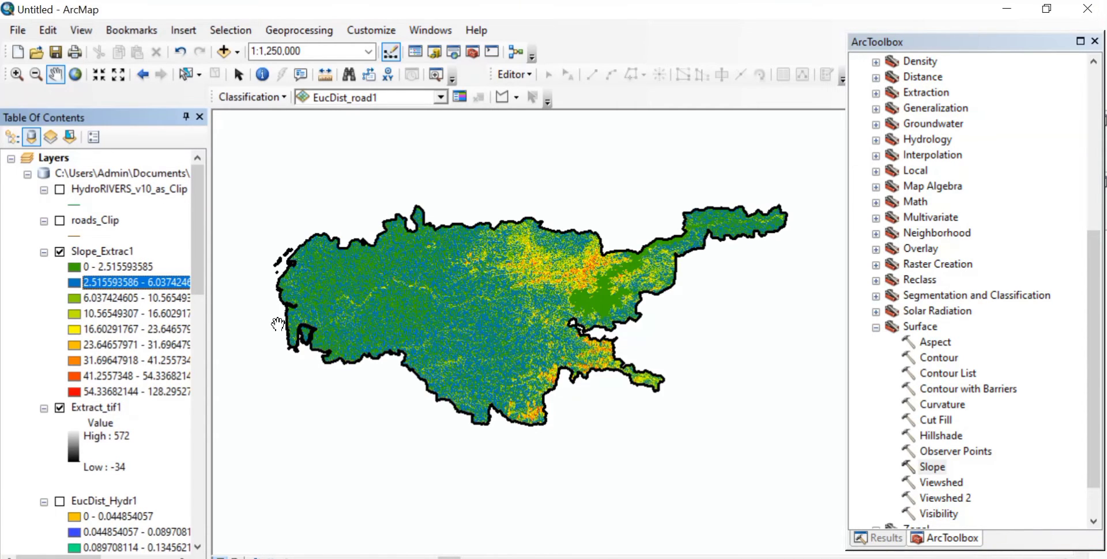
click(76, 300)
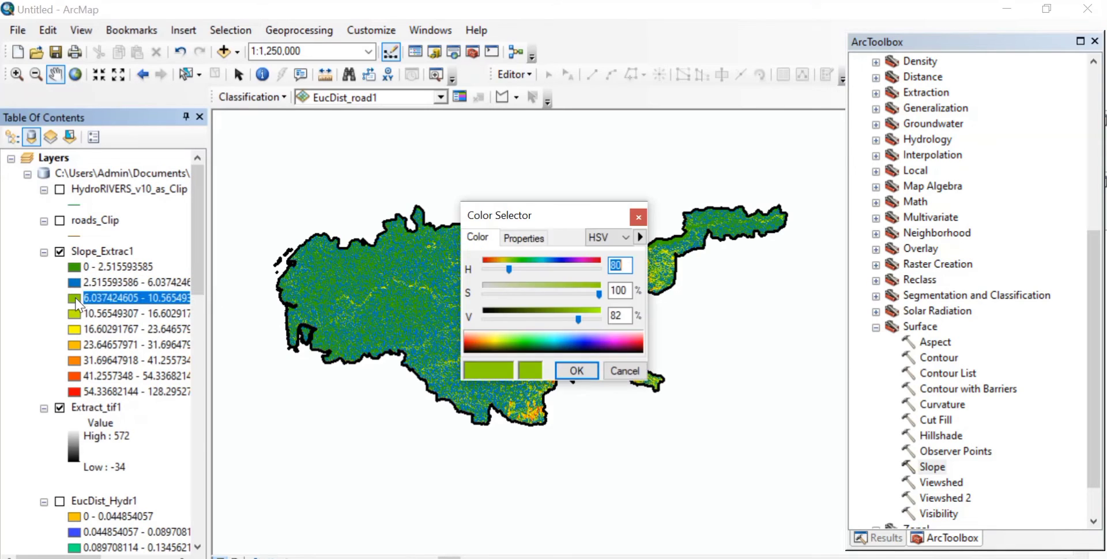
click(614, 348)
click(576, 370)
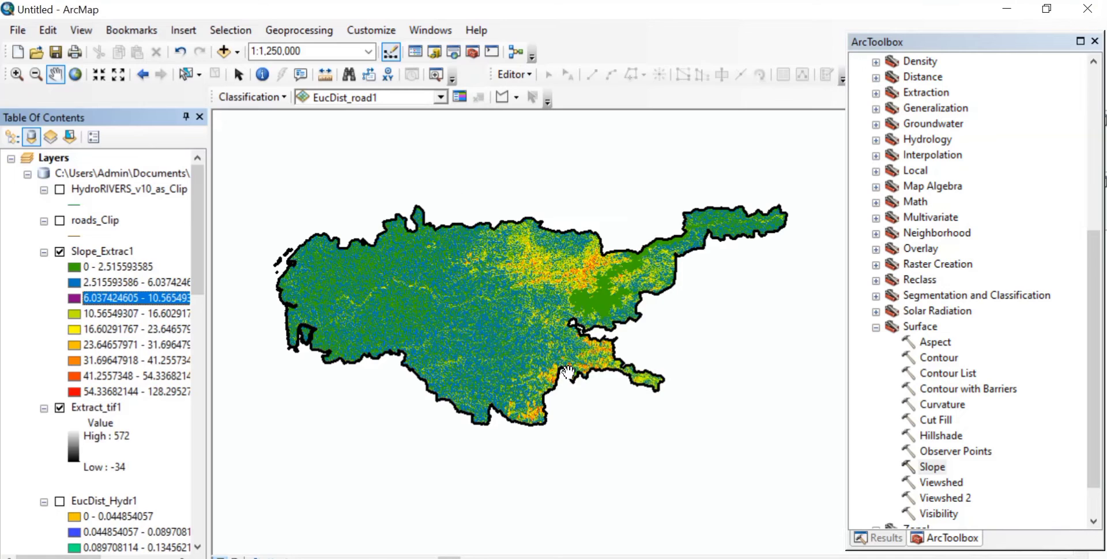
Hide the Extract_tif1 layer and recolour the fourth class of Slope_Extrac1 orange-red.
click(59, 409)
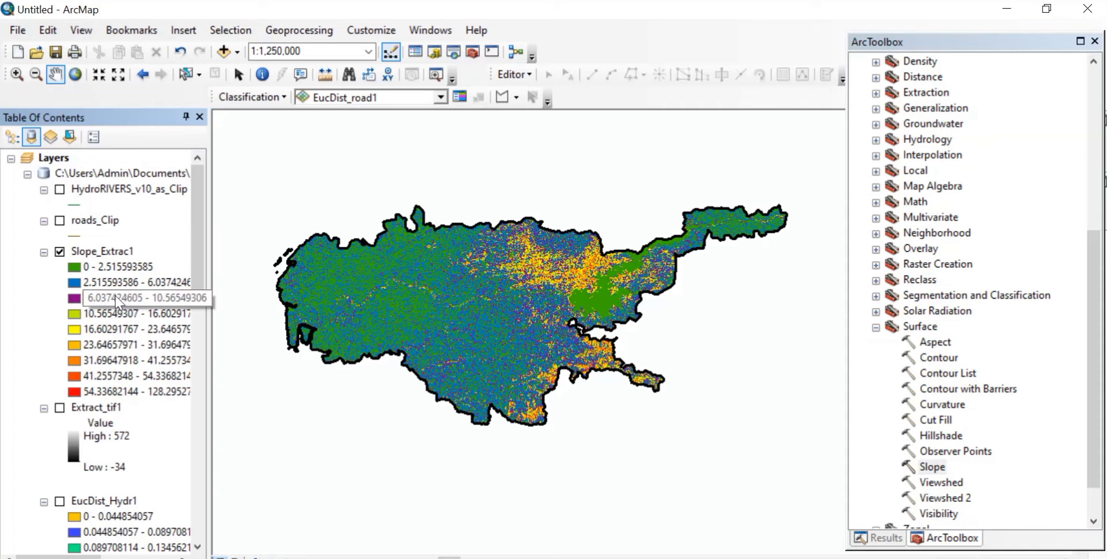
click(75, 316)
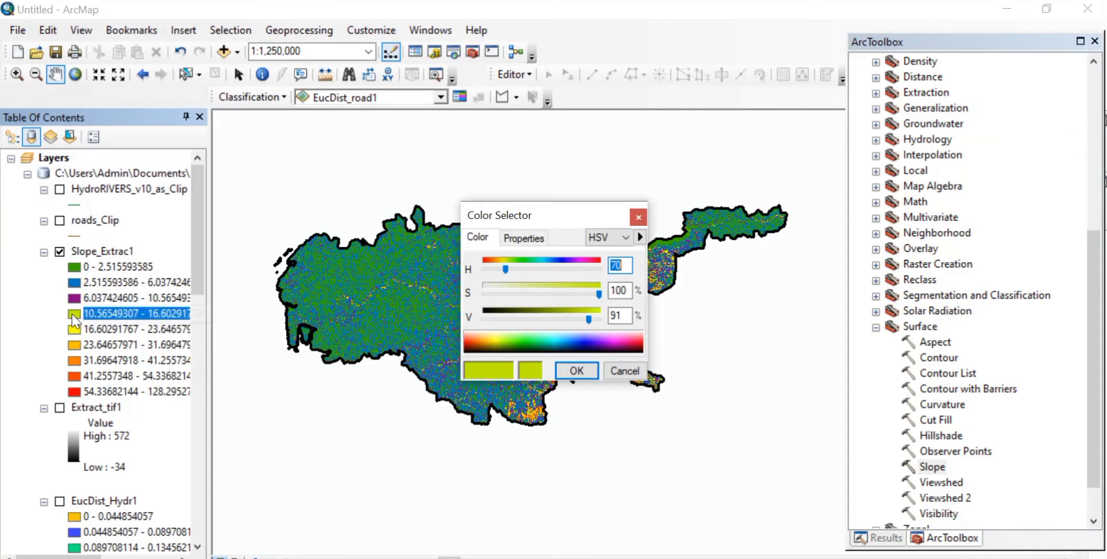
click(573, 369)
Reclassify the Slope_Extrac1 symbology into 6 classes and apply the white-magenta-blue-green-yellow-dark red spectrum colour ramp.
right_click(98, 252)
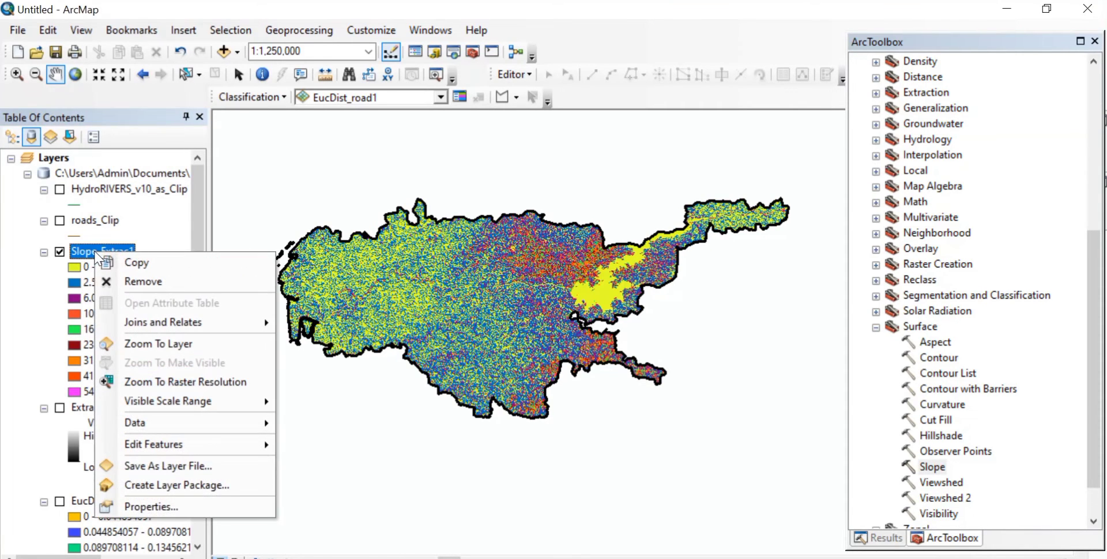
click(155, 507)
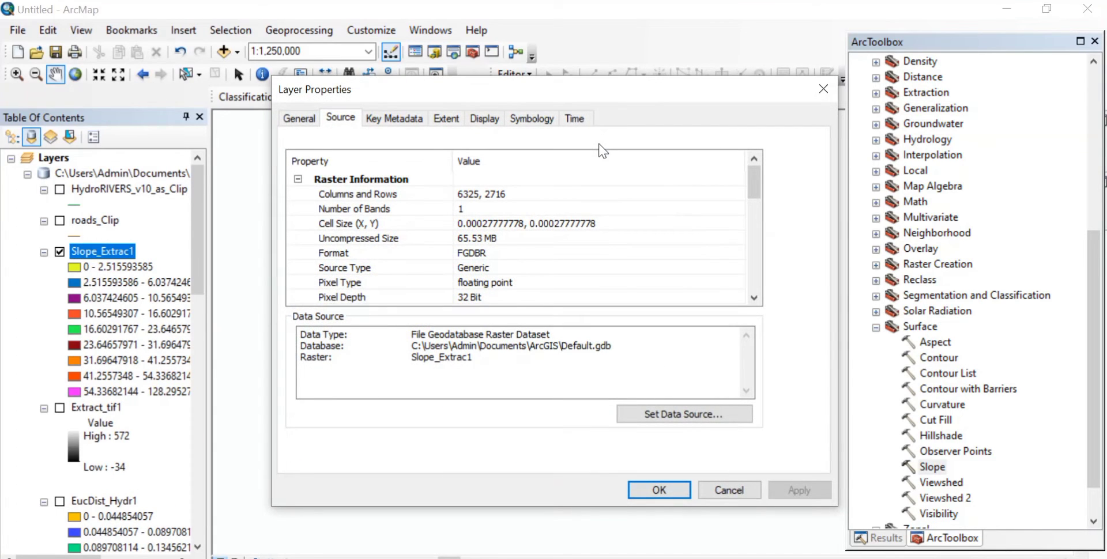
click(536, 120)
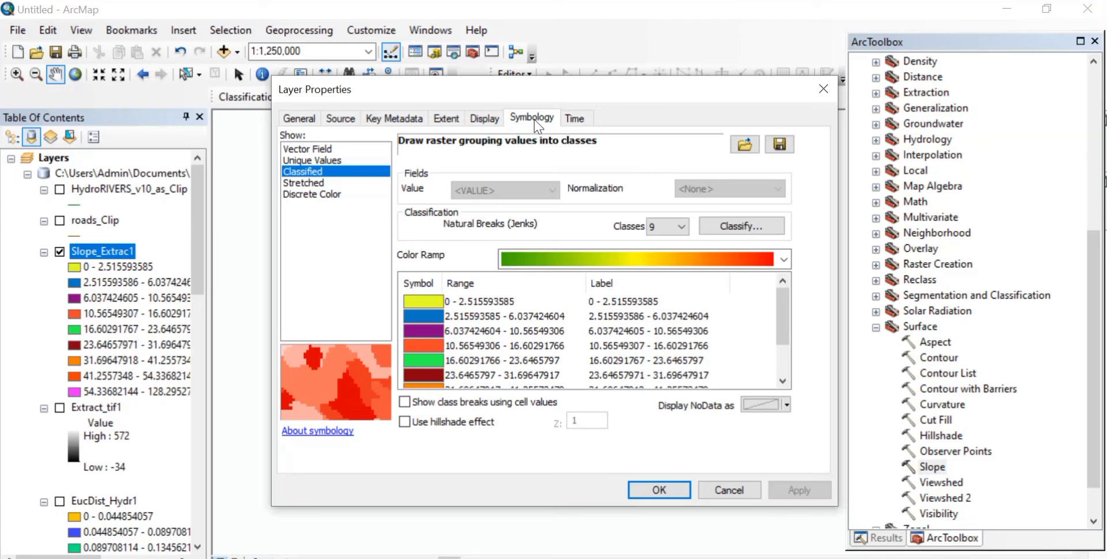
click(680, 230)
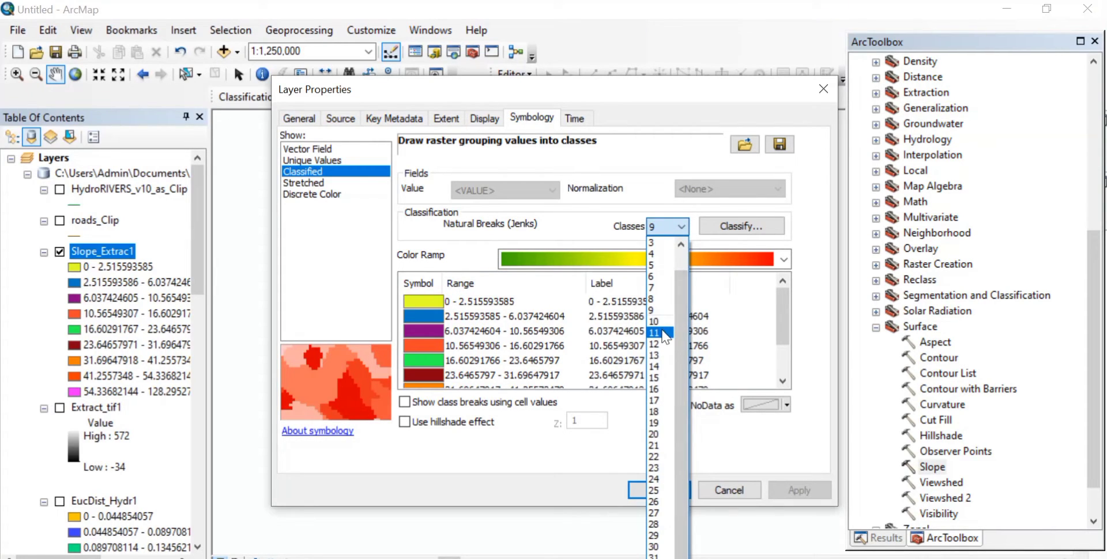
click(653, 278)
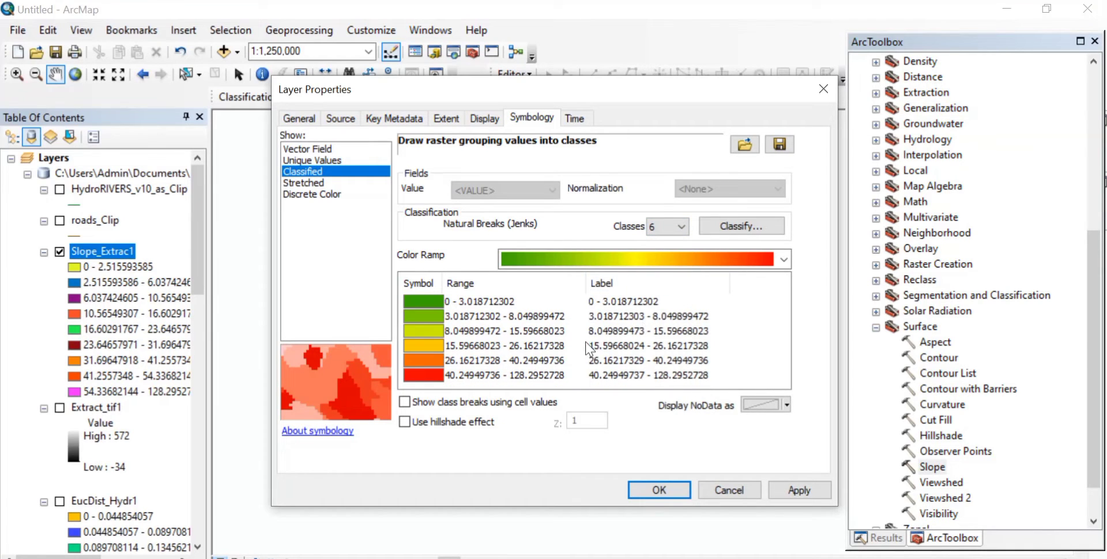
click(782, 259)
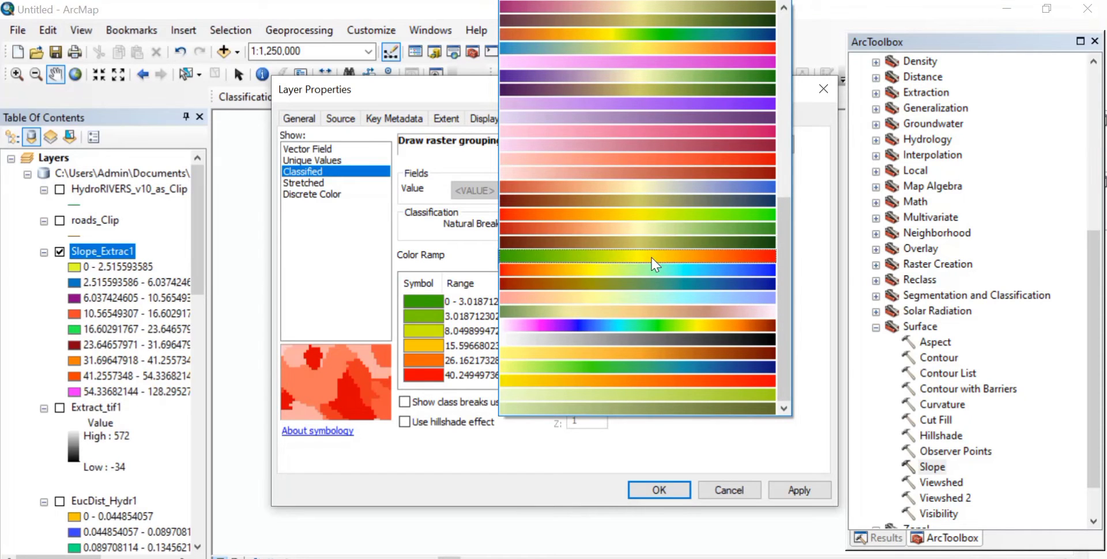
click(656, 328)
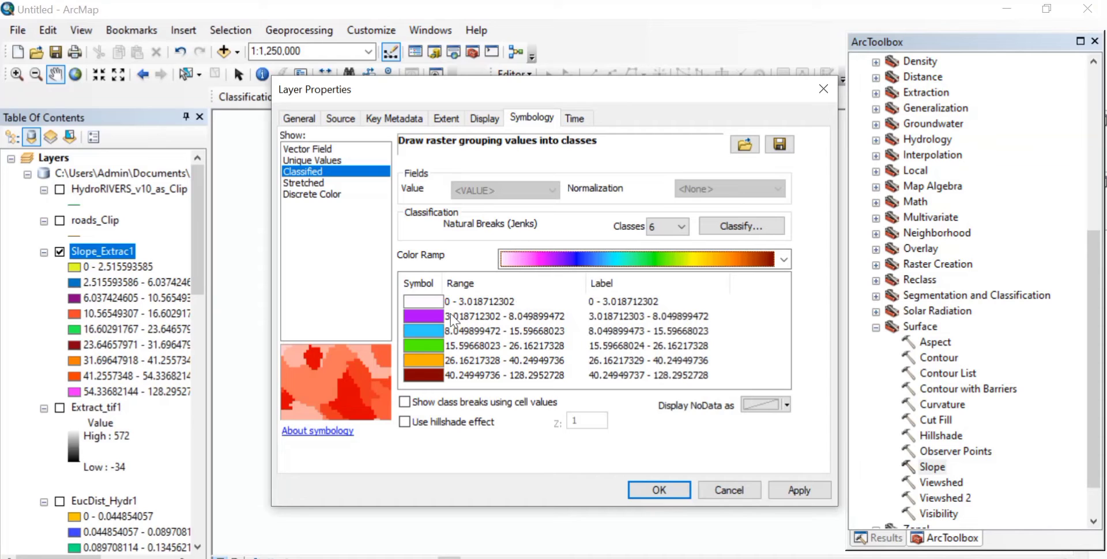
Recolour the symbol of the lowest slope class dusty pink.
click(425, 304)
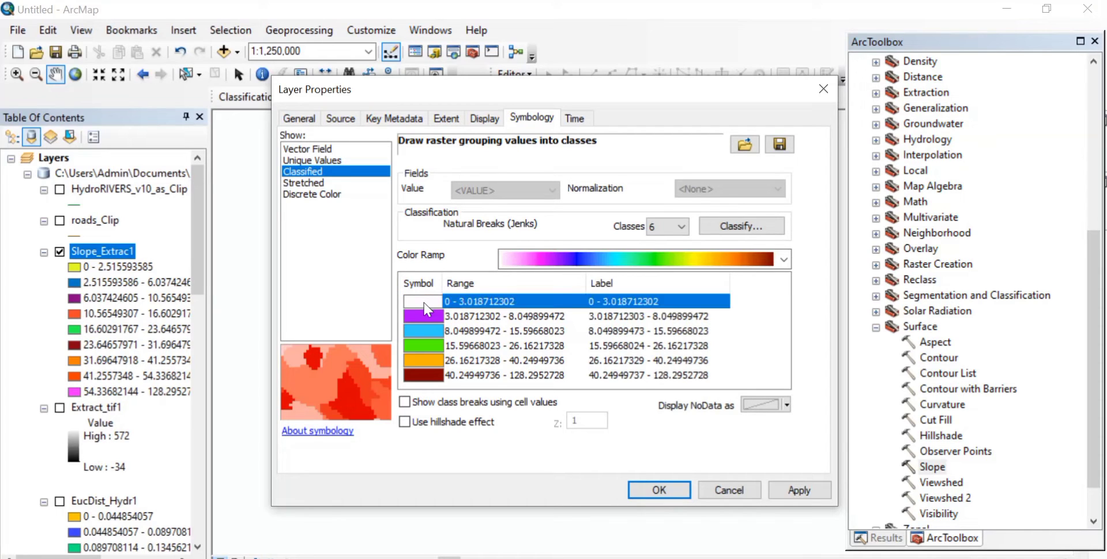
click(425, 309)
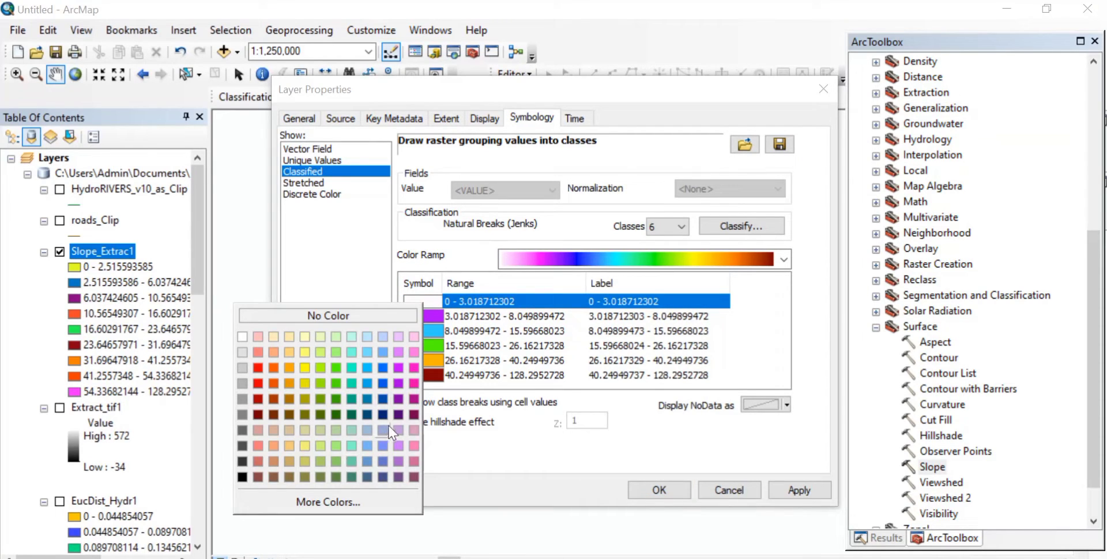
click(413, 430)
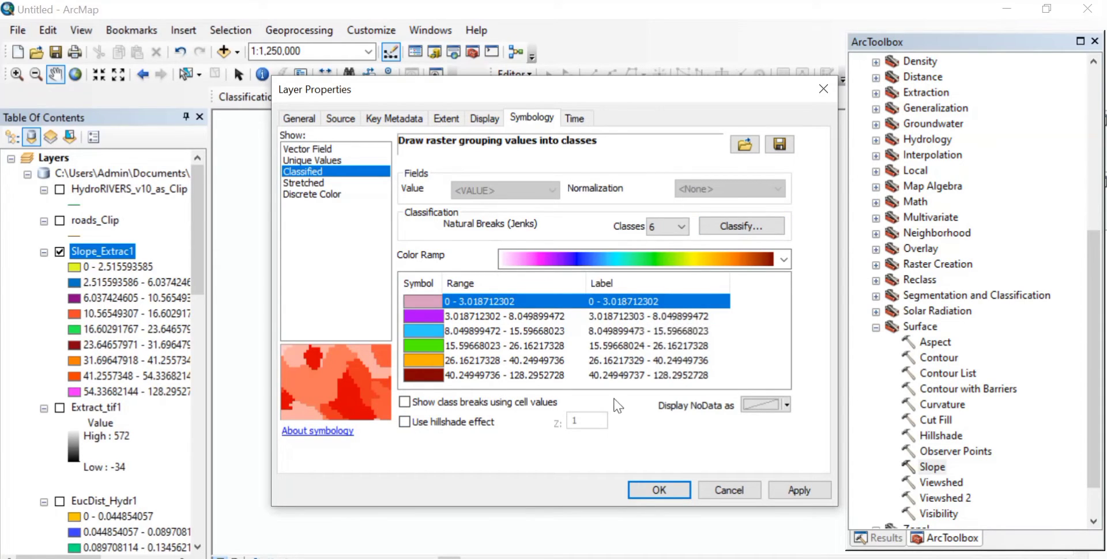
Format the slope class labels as Numeric with 3 significant digits and apply the symbology to Slope_Extrac1.
right_click(622, 299)
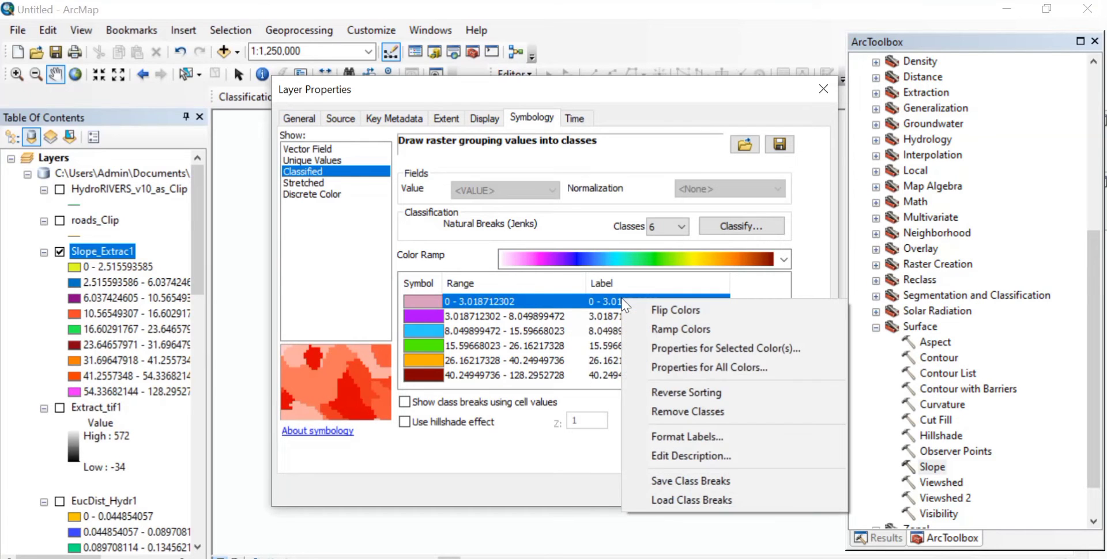
click(715, 436)
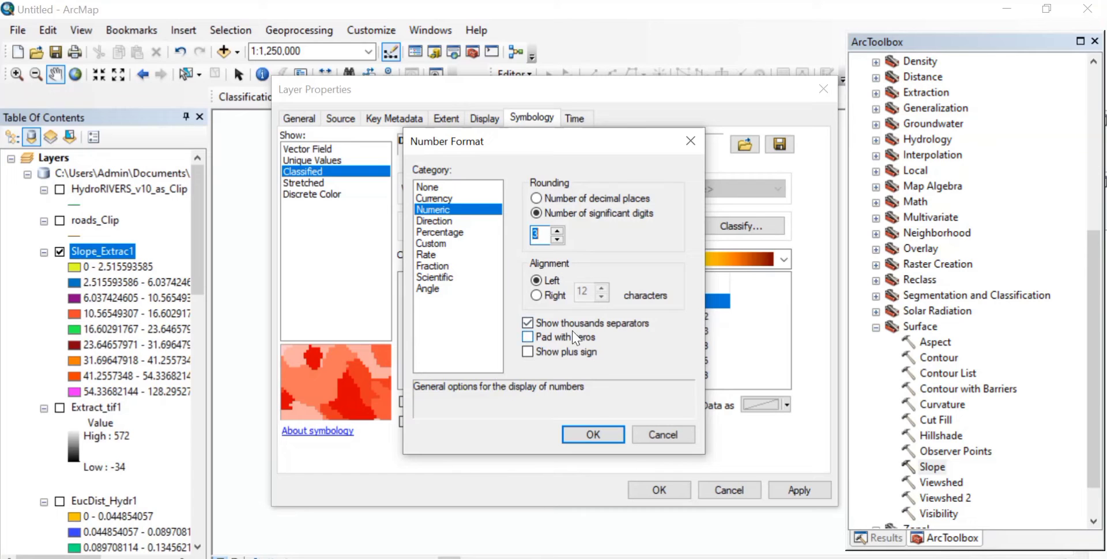
click(593, 437)
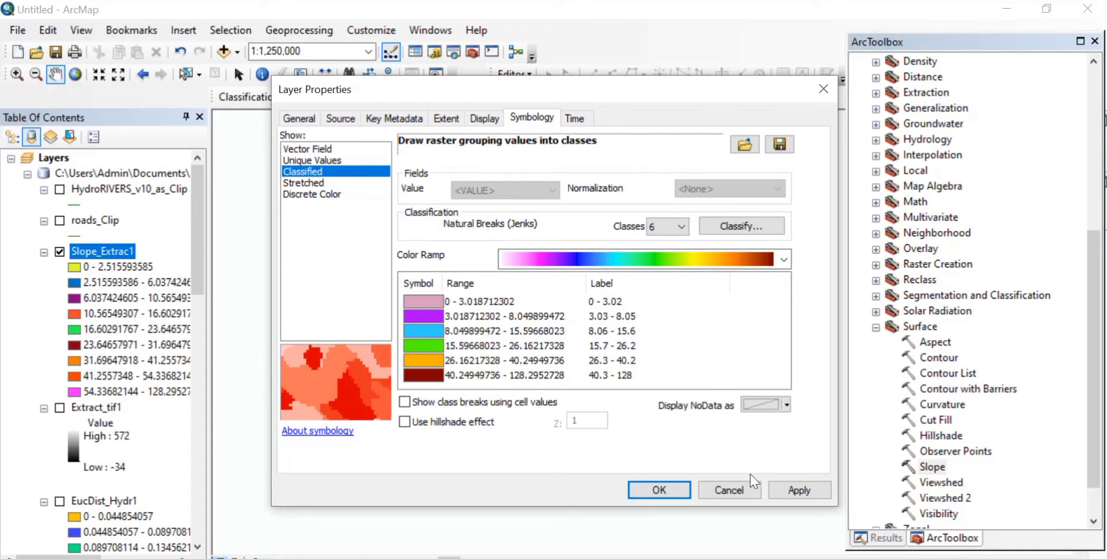
click(798, 491)
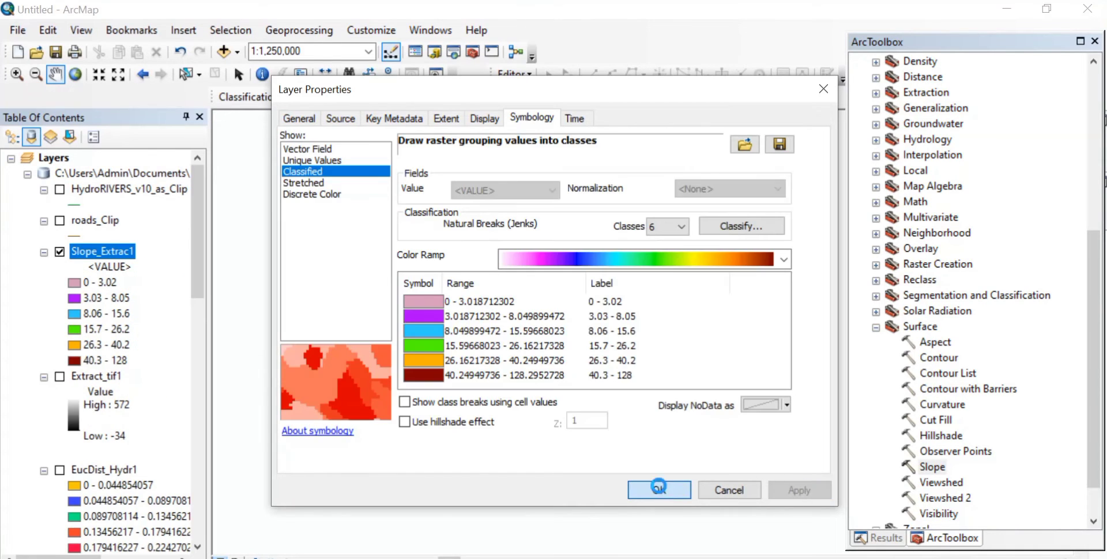
click(659, 490)
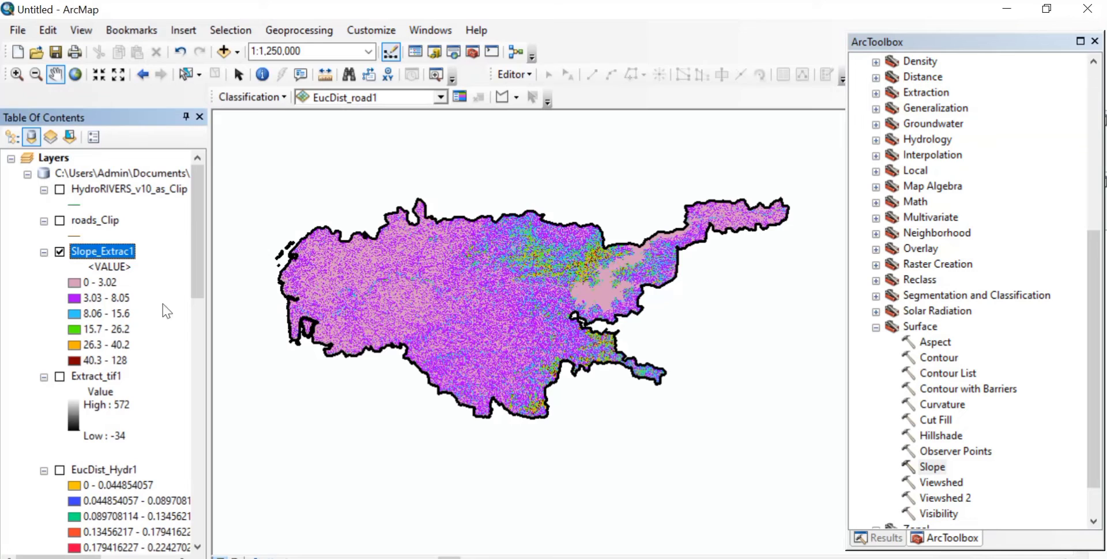
Recolour the 3.03 - 8.05 class of Slope_Extrac1 dark green and the 0 - 3.02 class golden yellow.
double_click(73, 299)
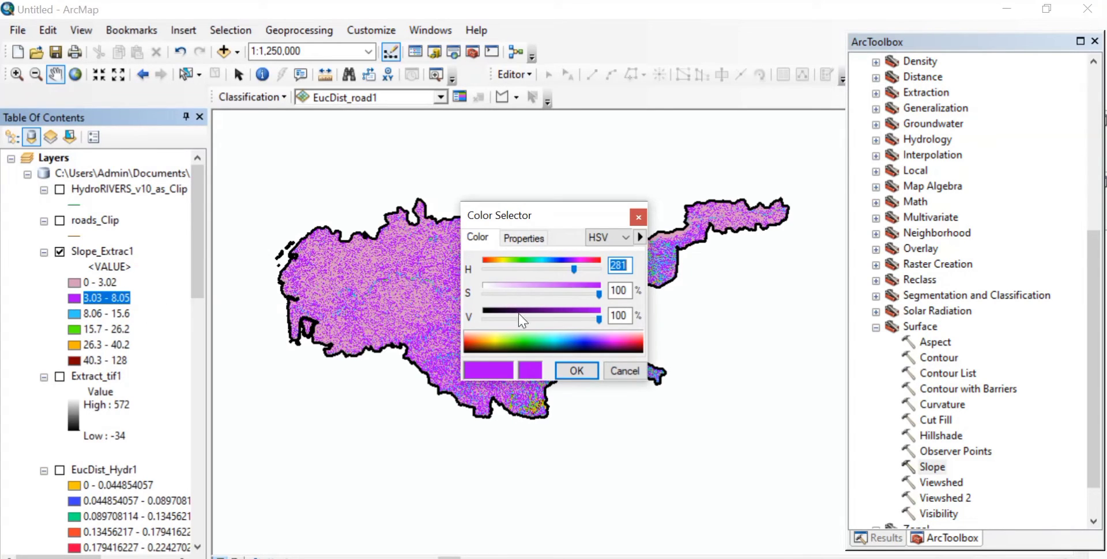
click(525, 346)
click(577, 371)
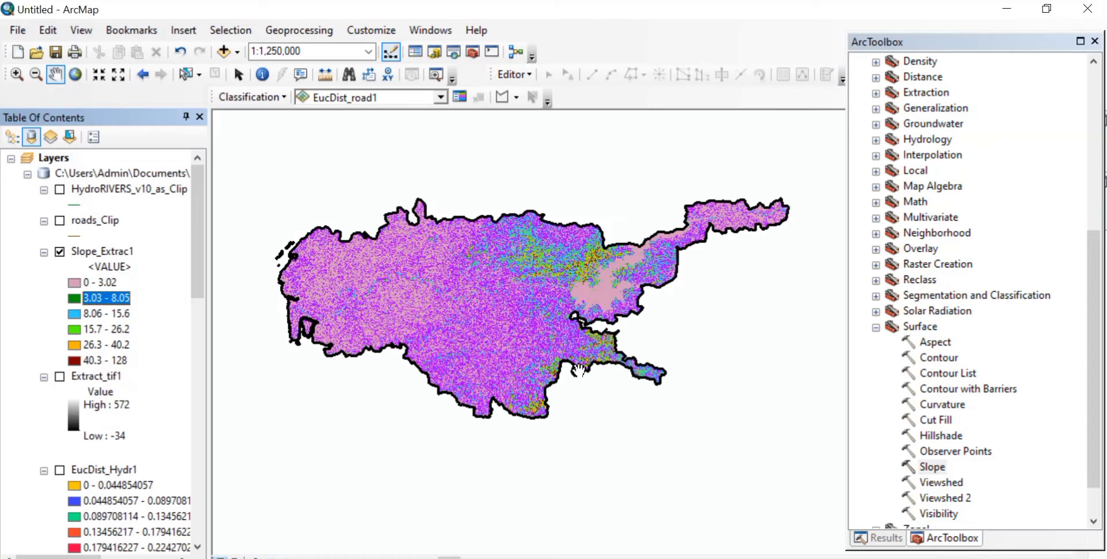
click(74, 282)
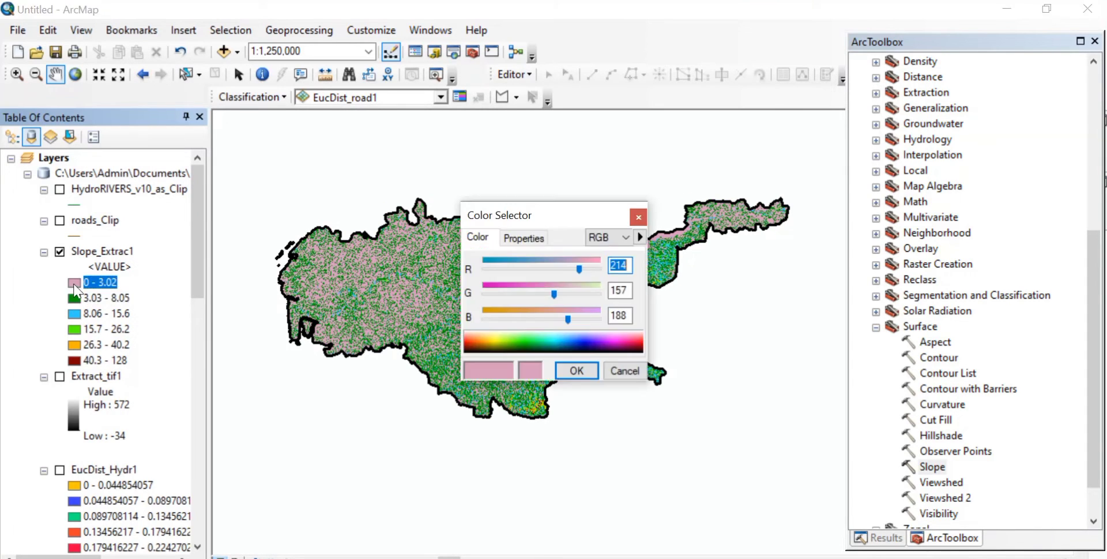
click(494, 347)
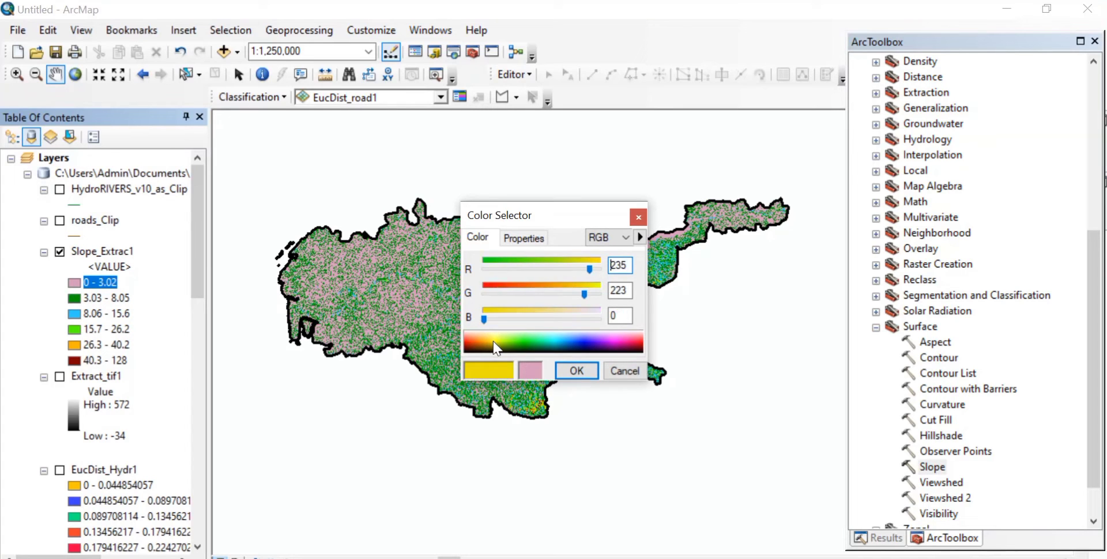
click(577, 370)
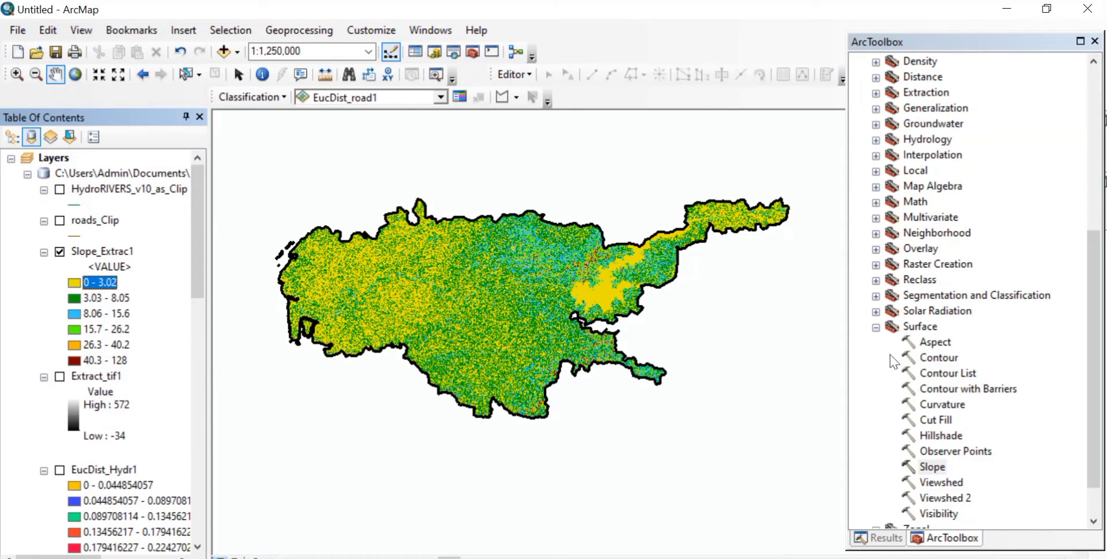
Run the Surface Aspect tool on Extract_tif1 with the PLANAR method and the default output raster.
double_click(934, 343)
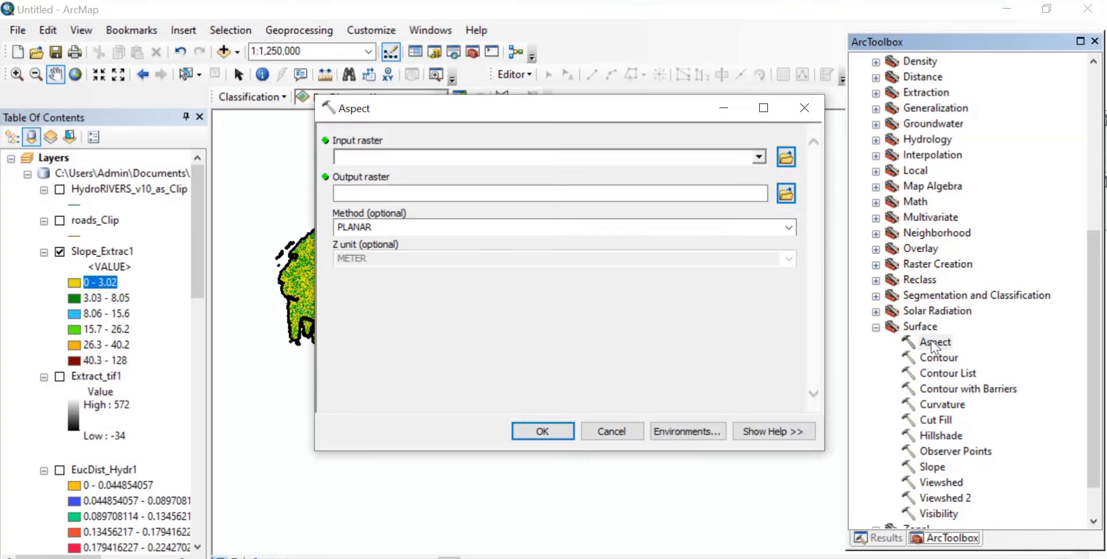
click(760, 158)
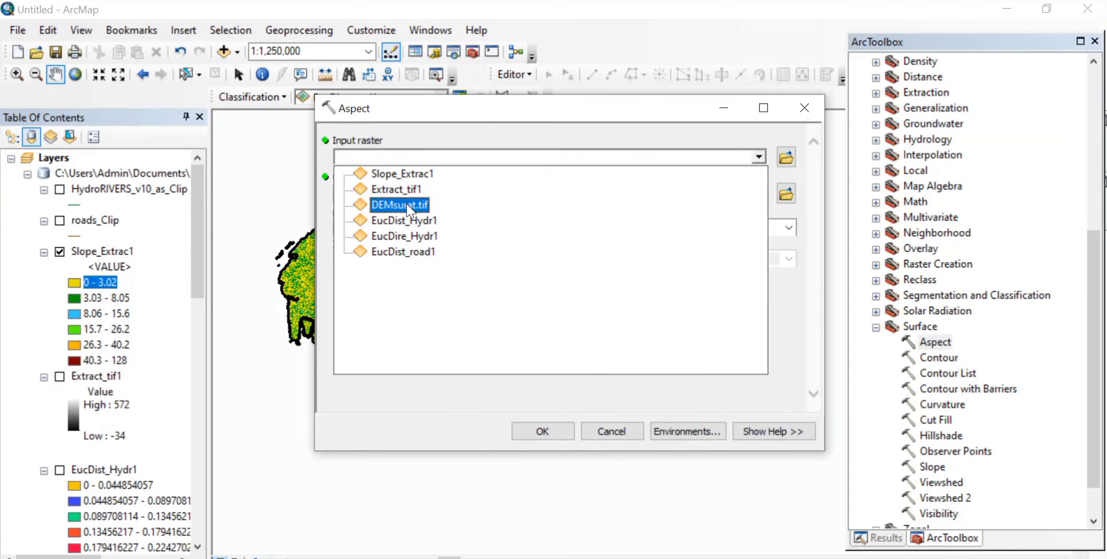
click(396, 189)
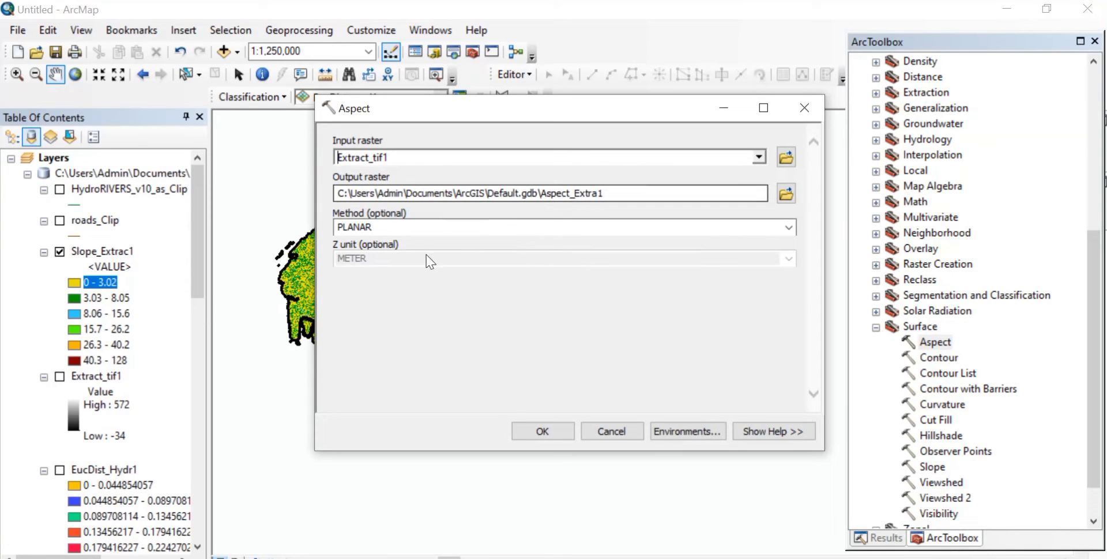
click(788, 227)
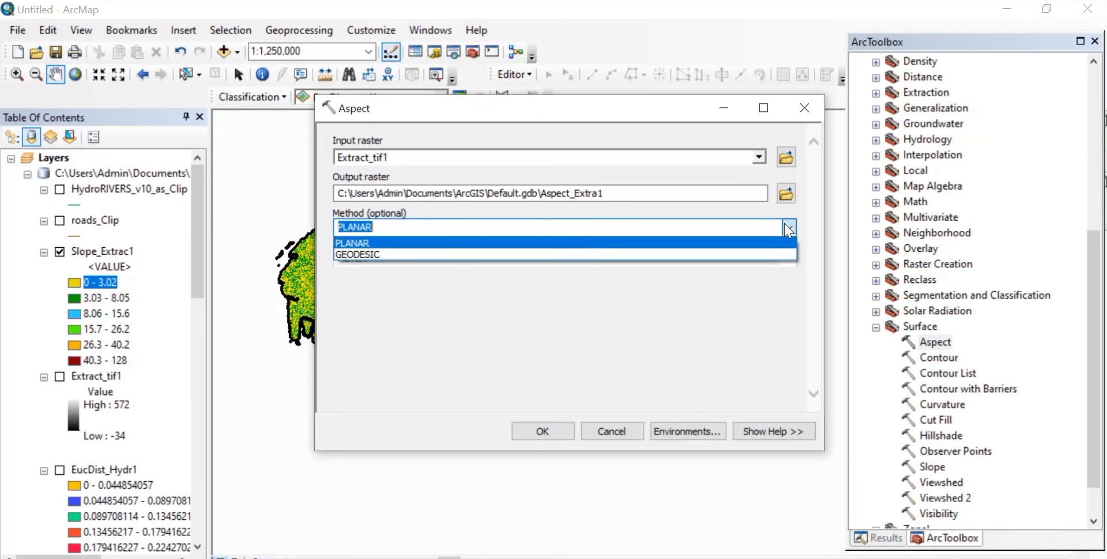
click(788, 242)
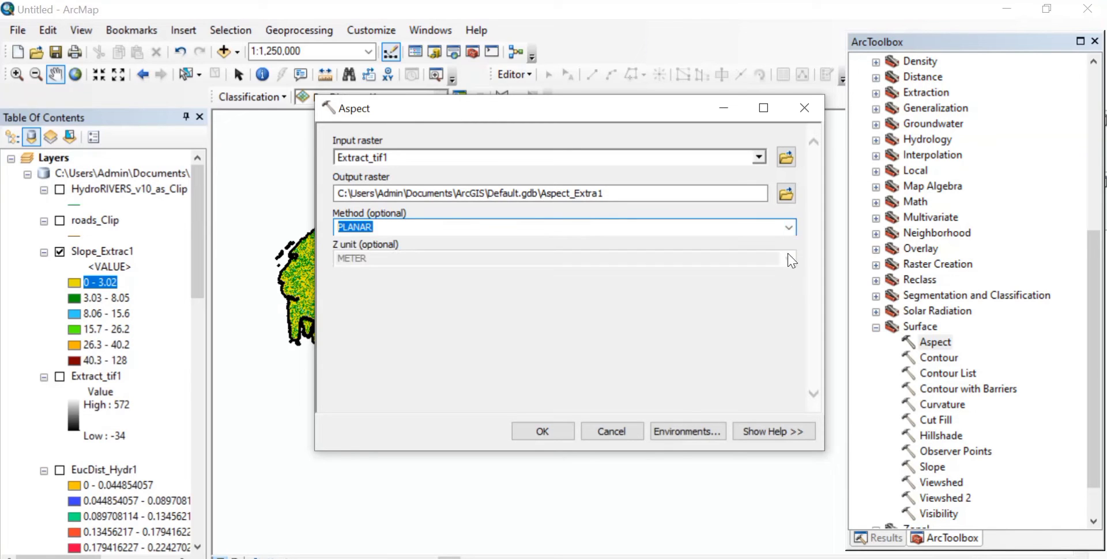
click(570, 284)
click(540, 435)
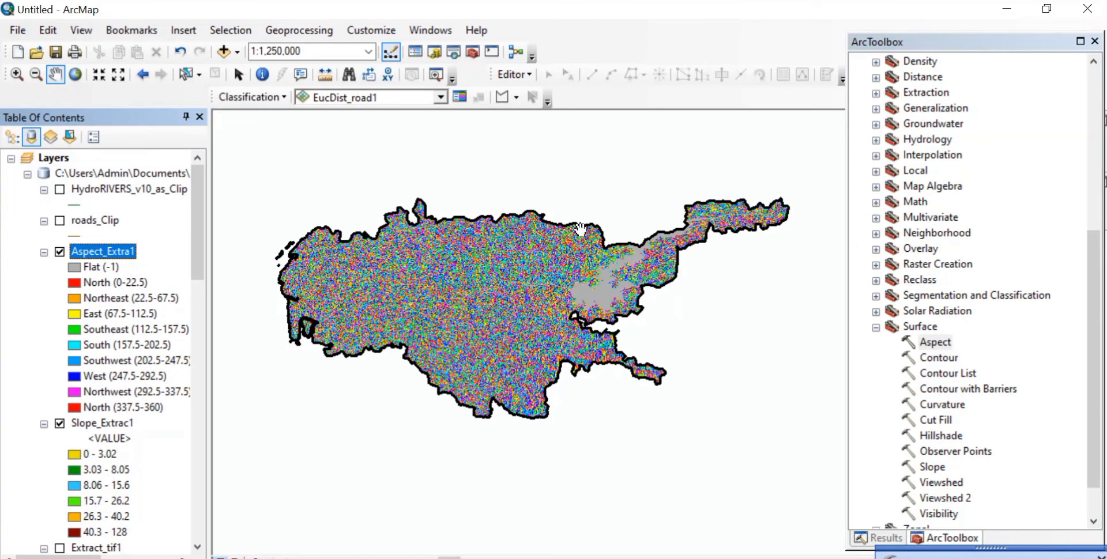
Hide the Slope_Extrac1 layer and set the fill colour of the Flat (-1) class in Aspect_Extra1 to blue.
click(59, 425)
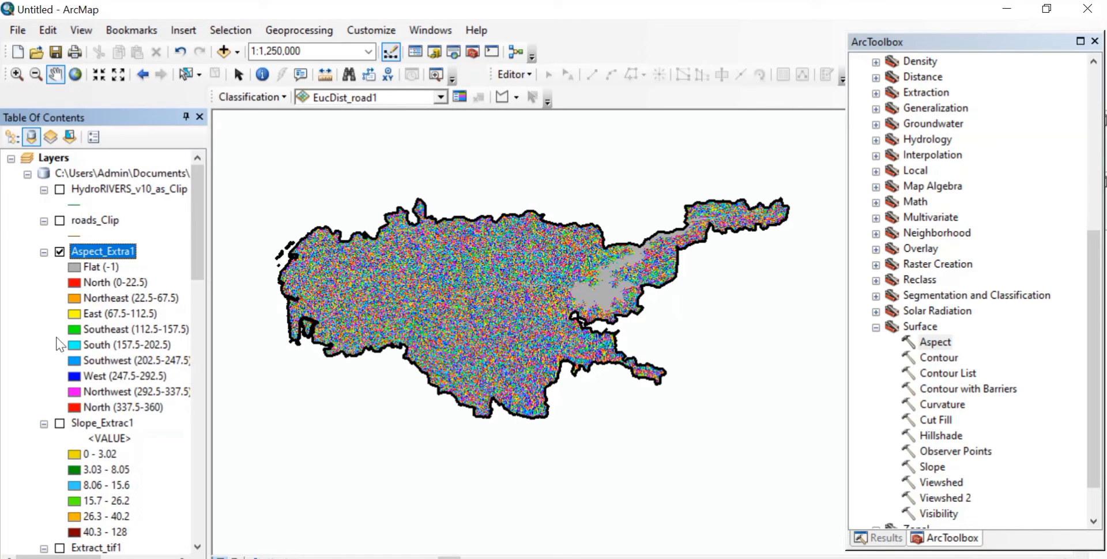
click(75, 267)
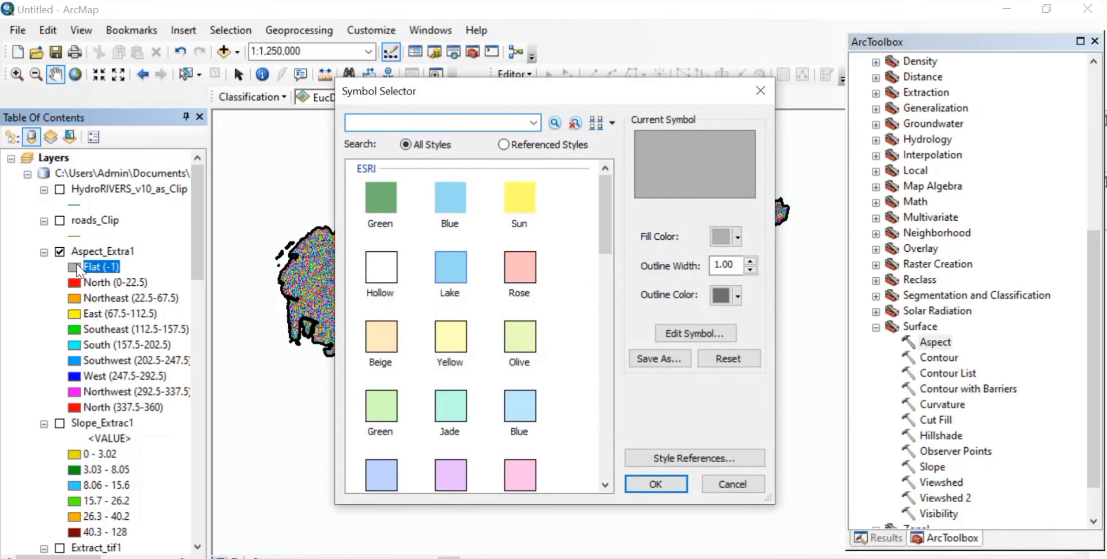
click(729, 237)
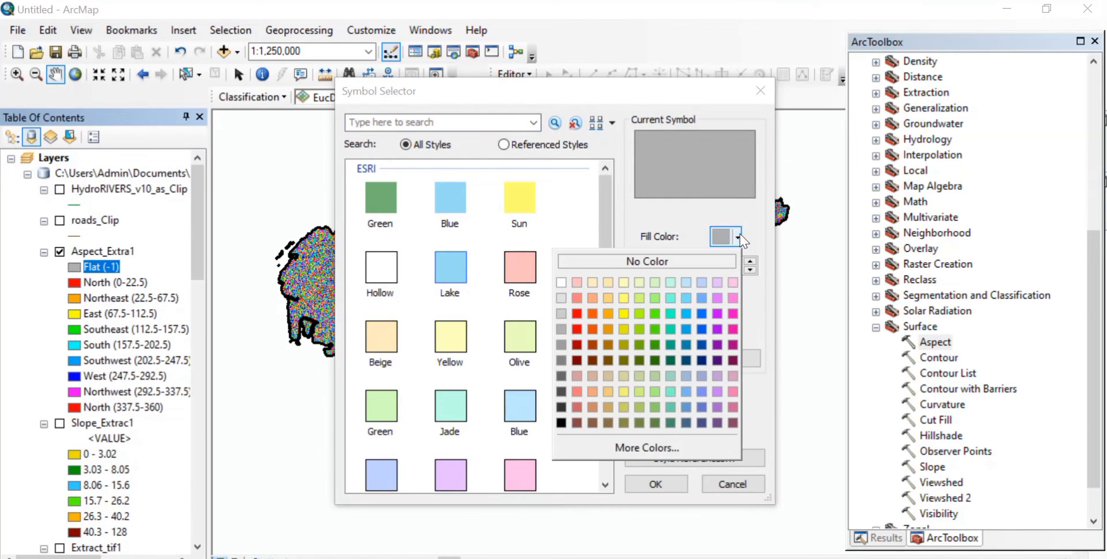
click(702, 314)
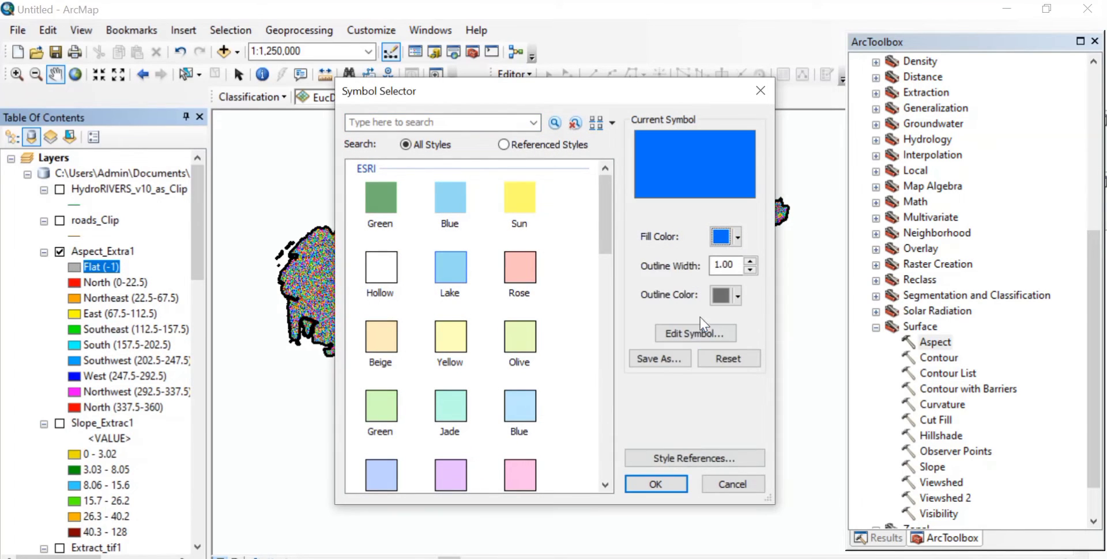
click(656, 483)
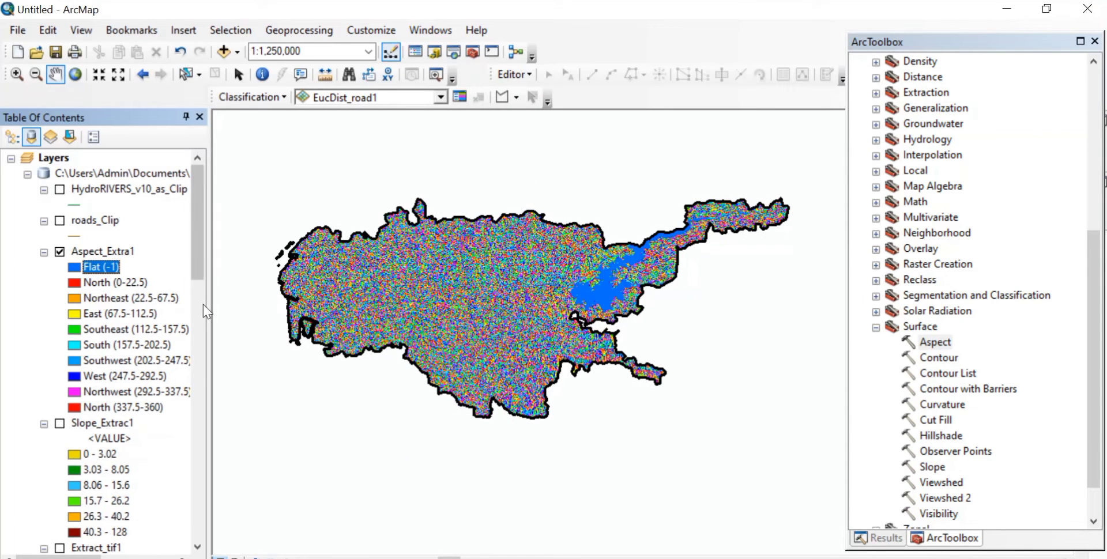
Hide the Aspect_Extra1 layer and run the Contour tool on Extract_tif1 with a contour interval of 300.
click(60, 254)
click(60, 254)
double_click(938, 357)
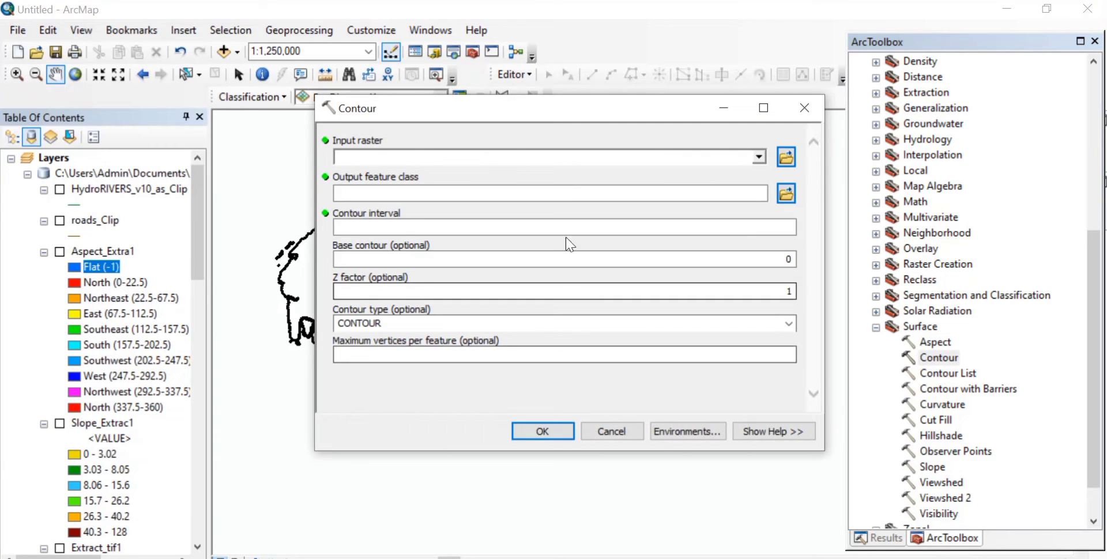
click(759, 157)
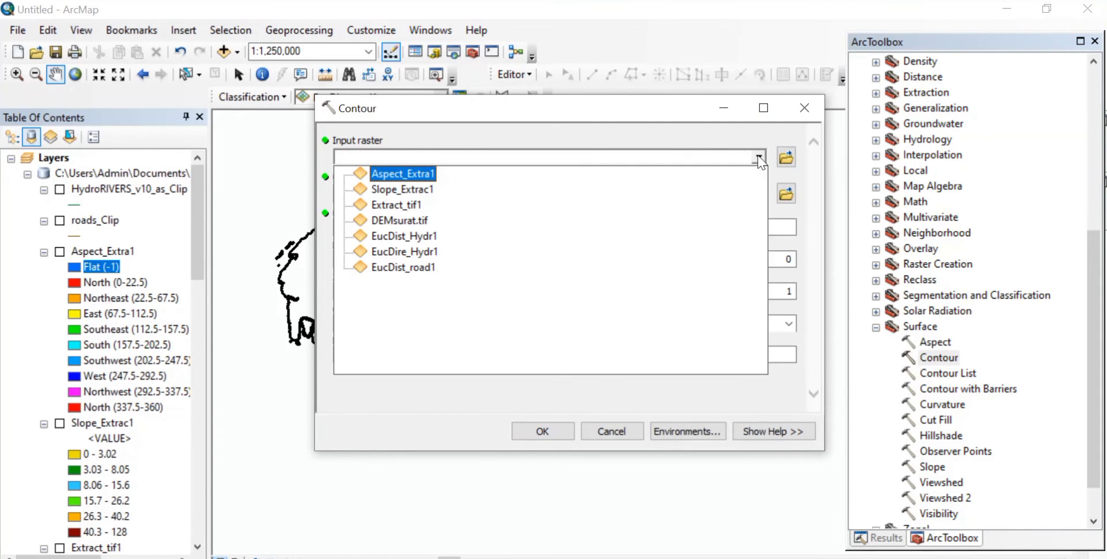
click(410, 204)
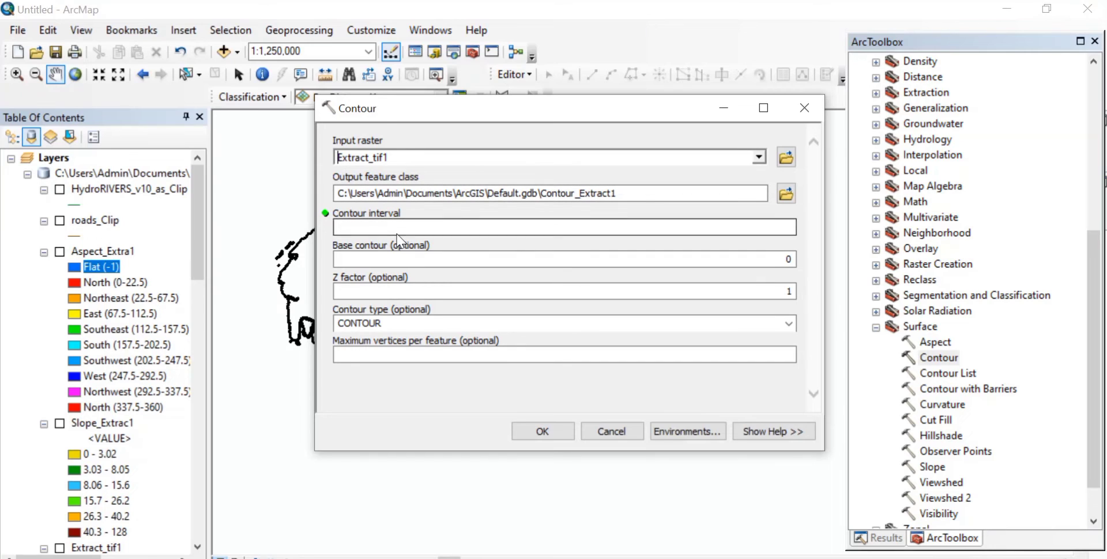
click(410, 227)
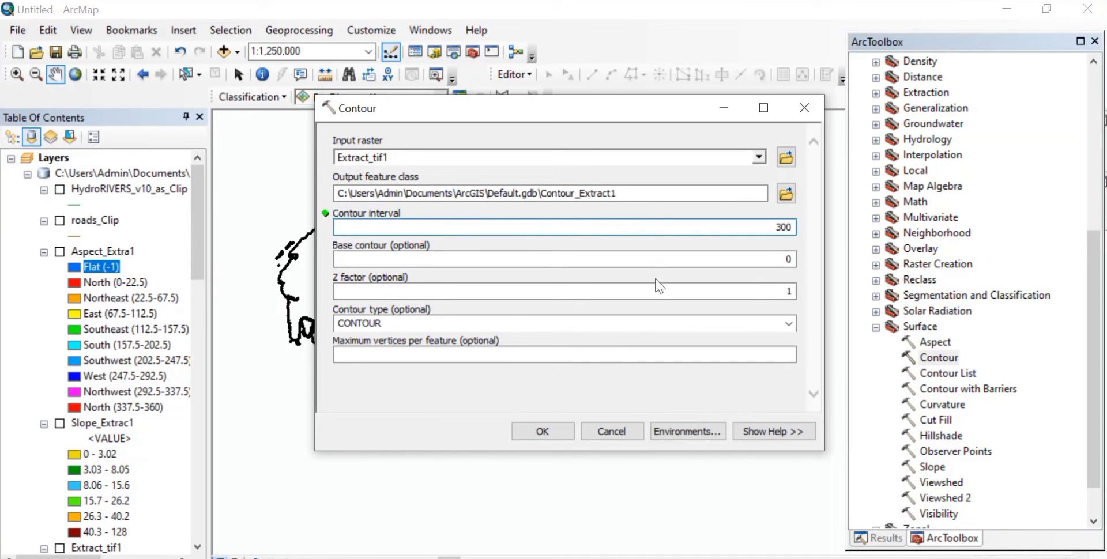
click(542, 431)
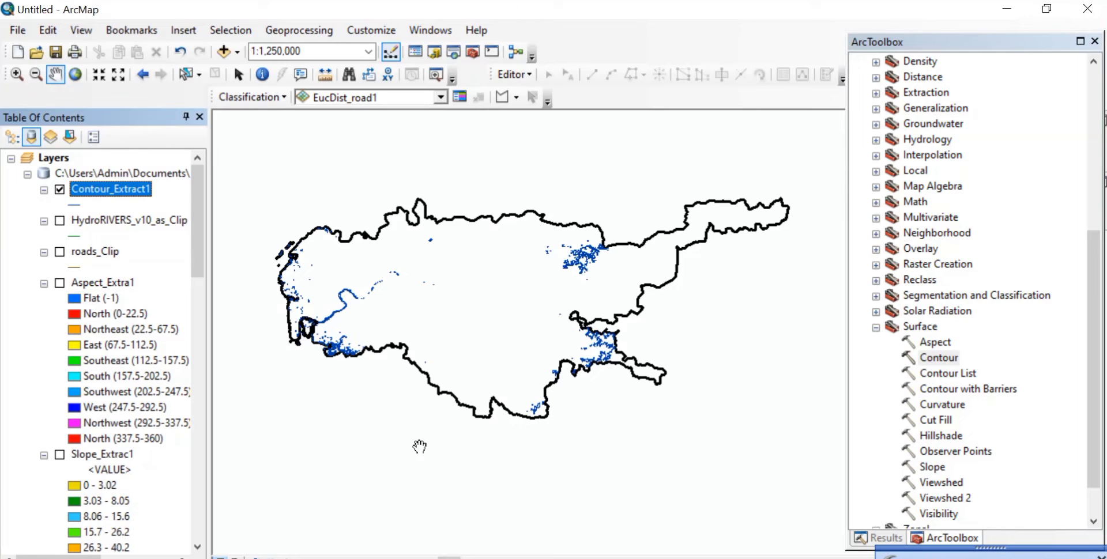
Check the elevation range of Extract_tif1 and run the Contour tool on it with a contour interval of 50.
scroll(122, 381, down, 4)
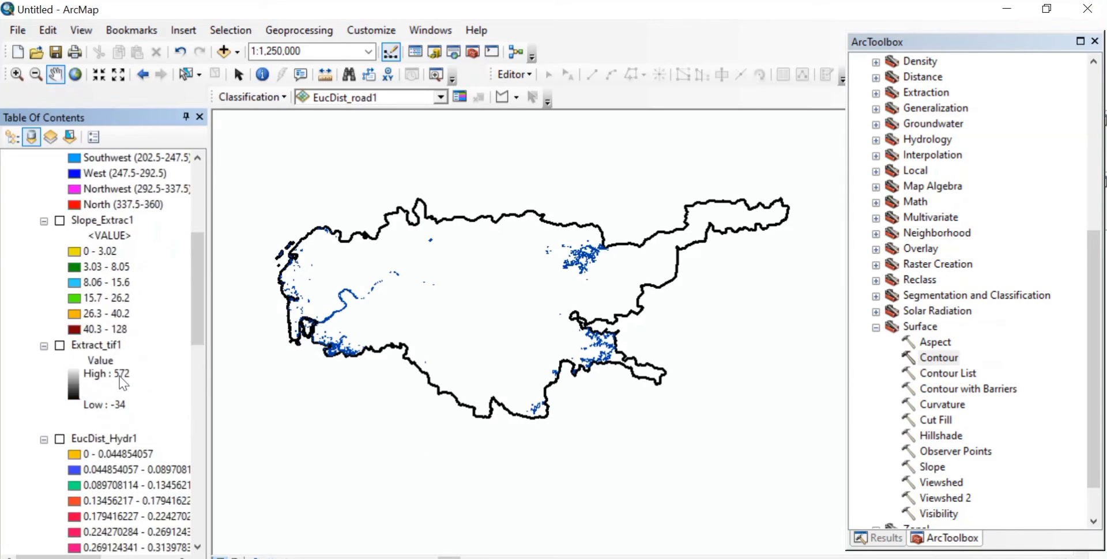
click(110, 299)
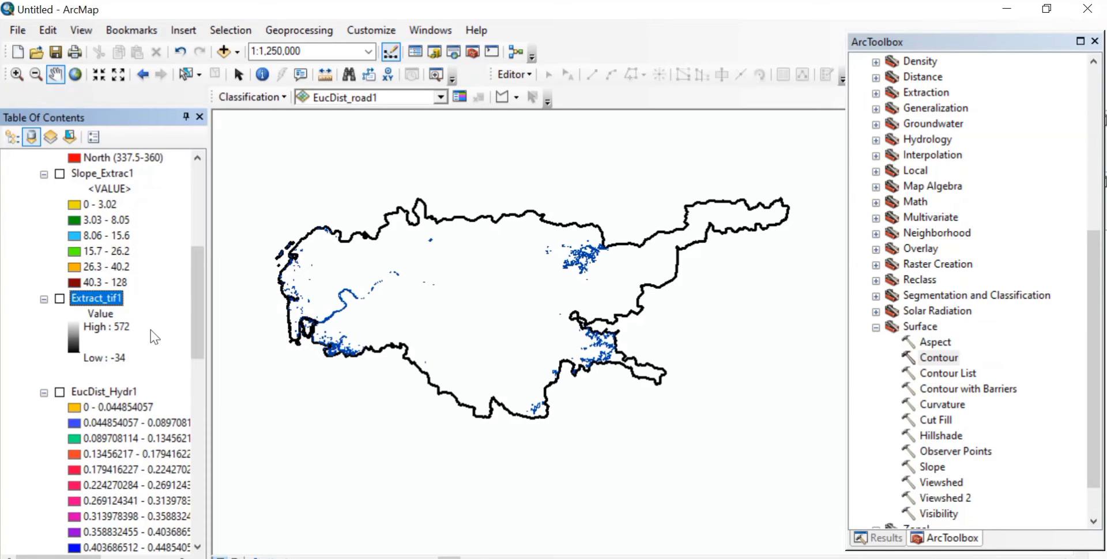
scroll(151, 329, up, 6)
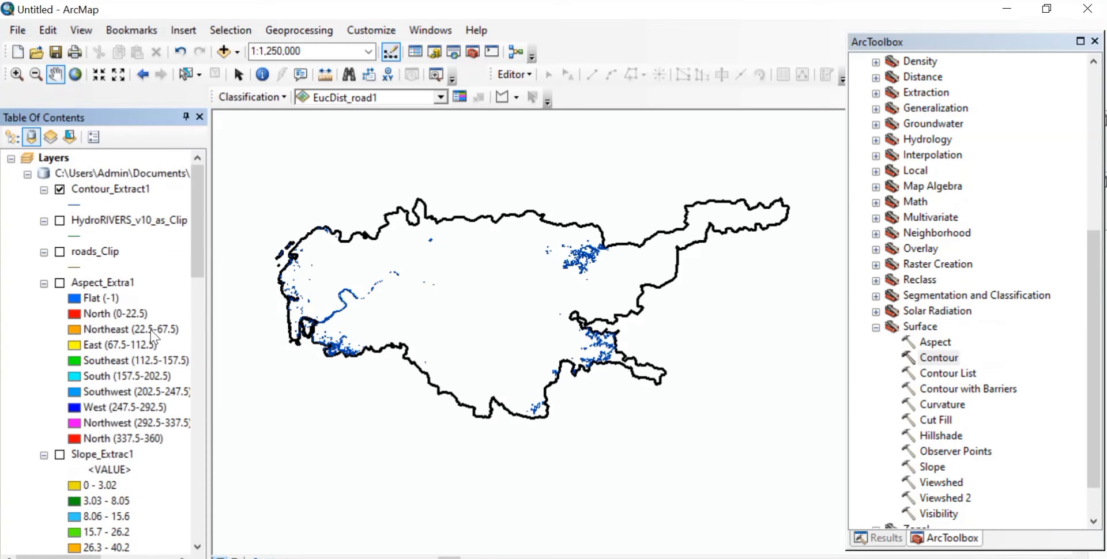
double_click(941, 364)
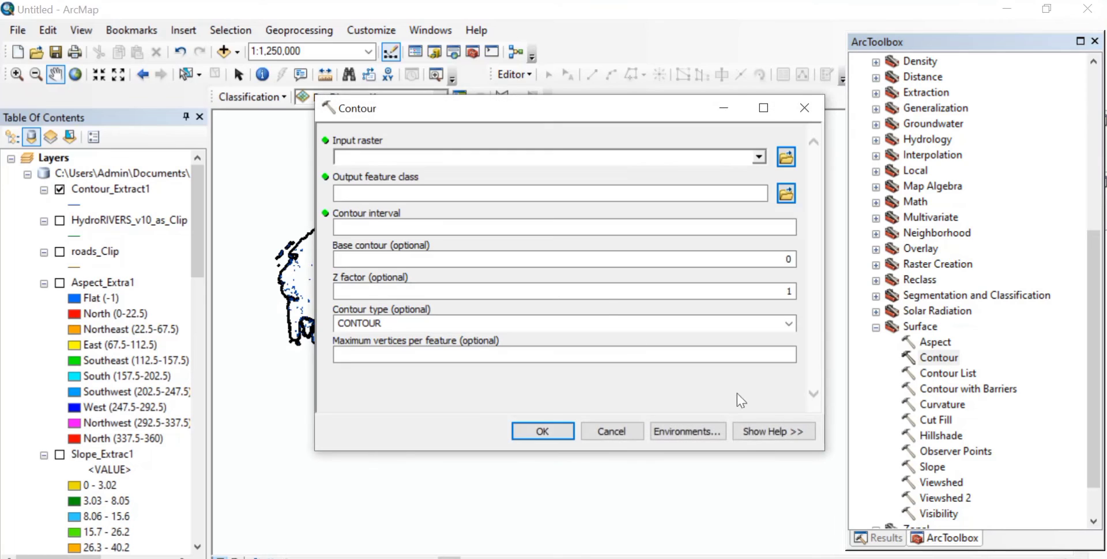
click(760, 156)
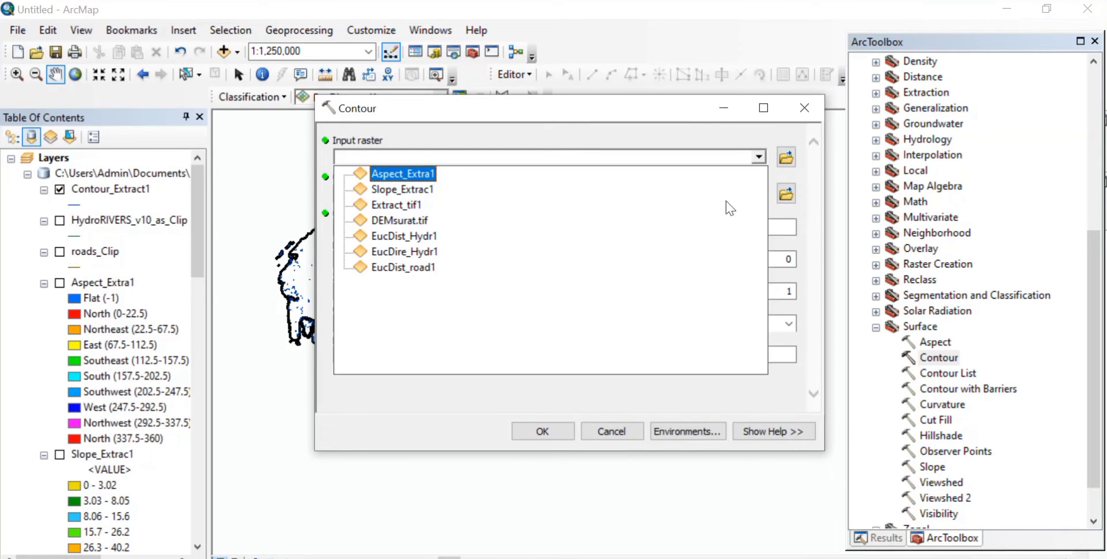
click(402, 206)
click(577, 225)
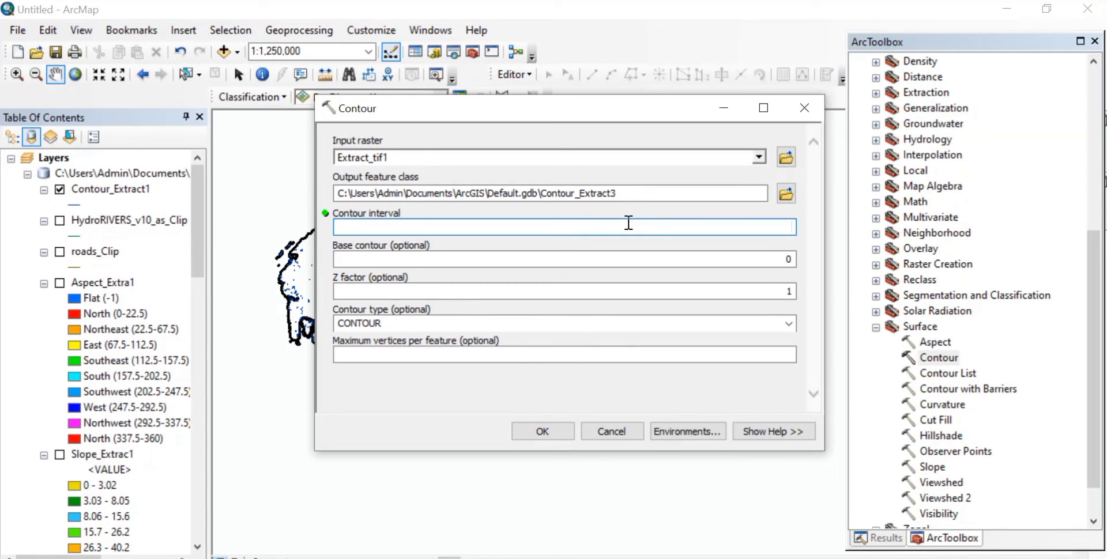
text(50)
click(545, 432)
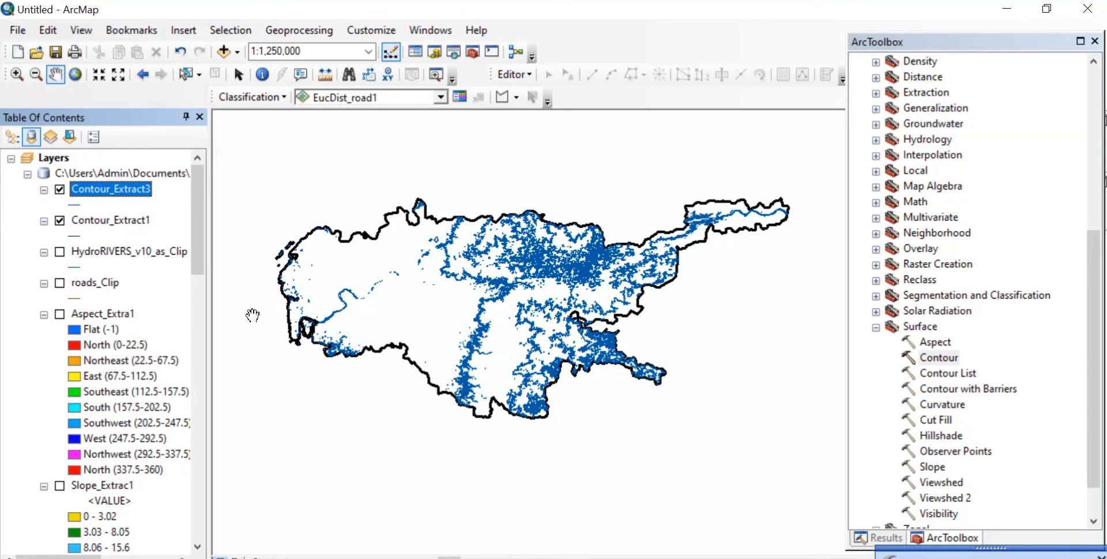
Remove the Contour_Extract1 layer from the map.
click(121, 225)
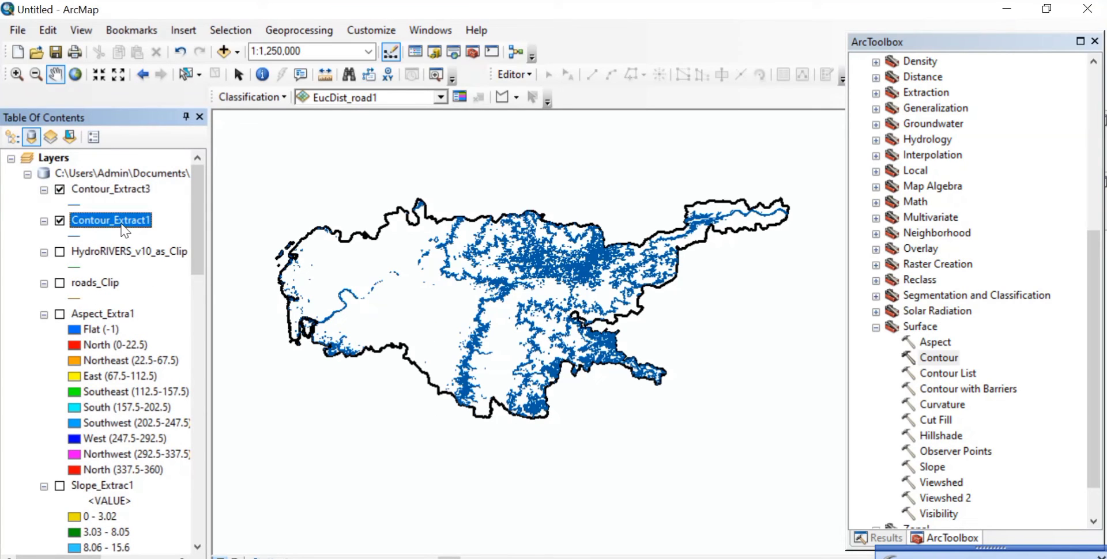
right_click(121, 225)
click(145, 240)
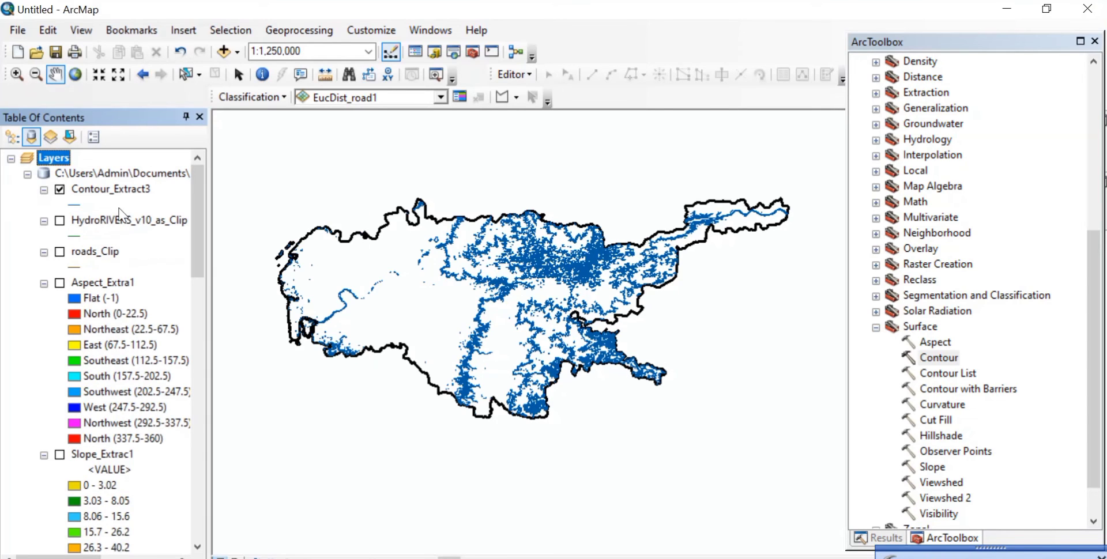
Symbolize Contour_Extract3 with graduated colors on the Contour field, using the multicoloured ramp that ends in solid yellow.
click(113, 189)
right_click(111, 191)
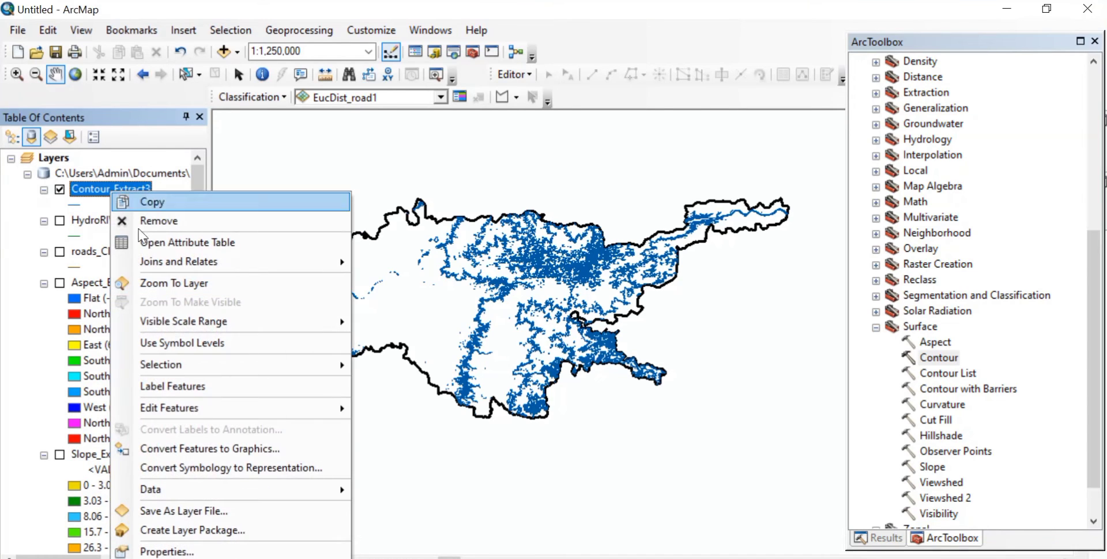
click(175, 551)
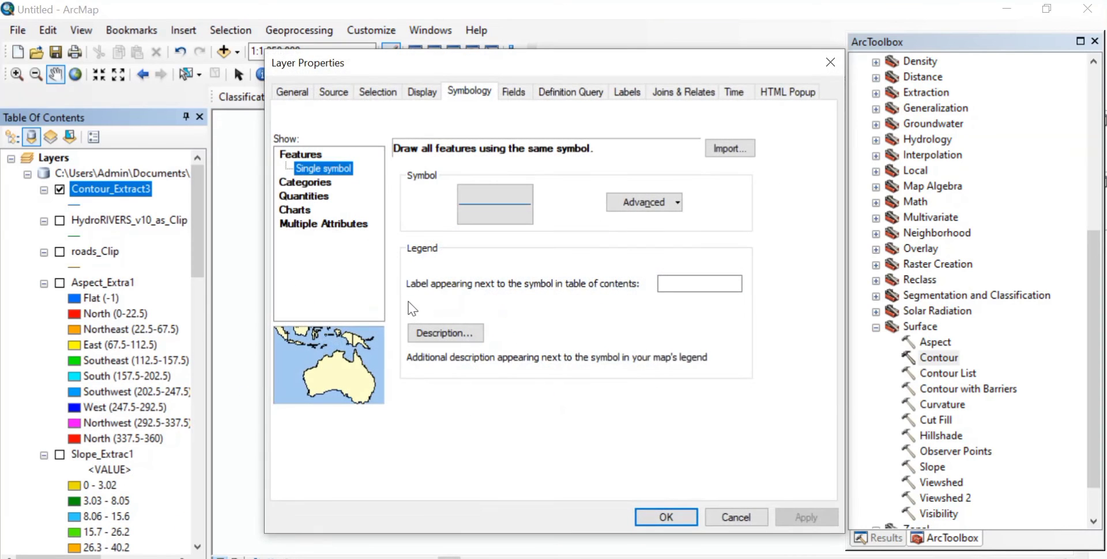
click(480, 92)
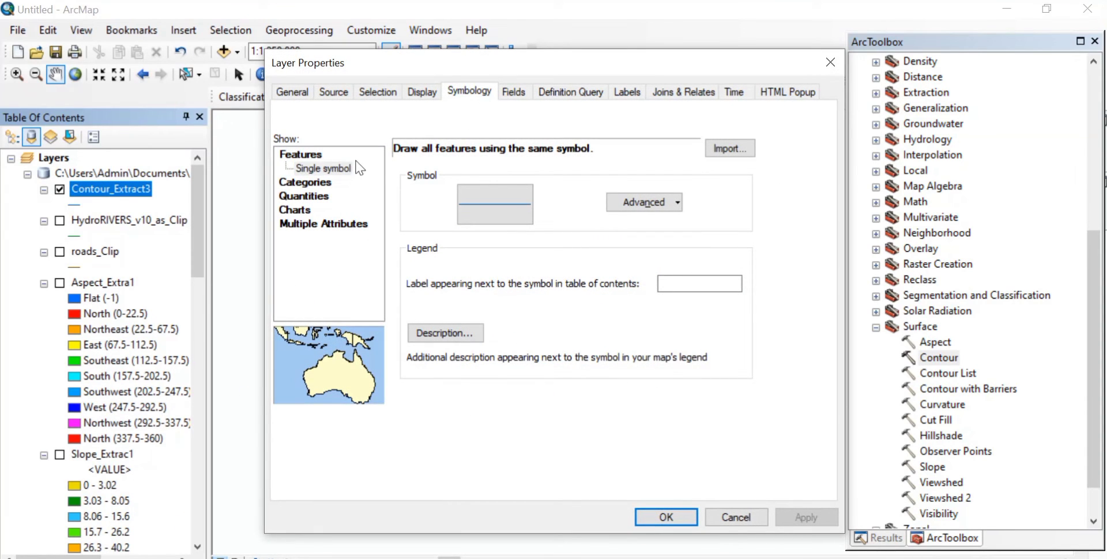
click(322, 196)
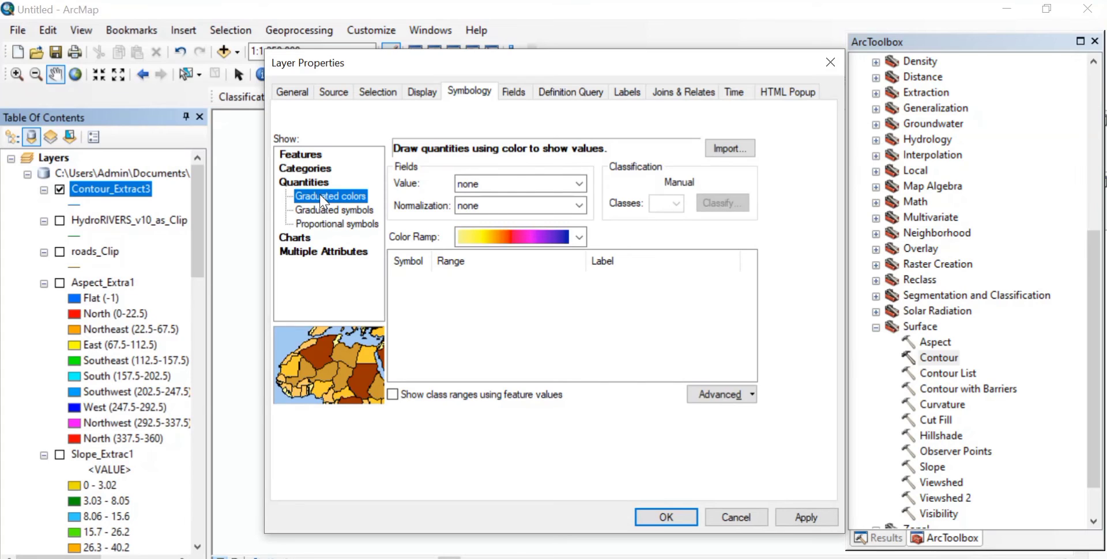
click(579, 184)
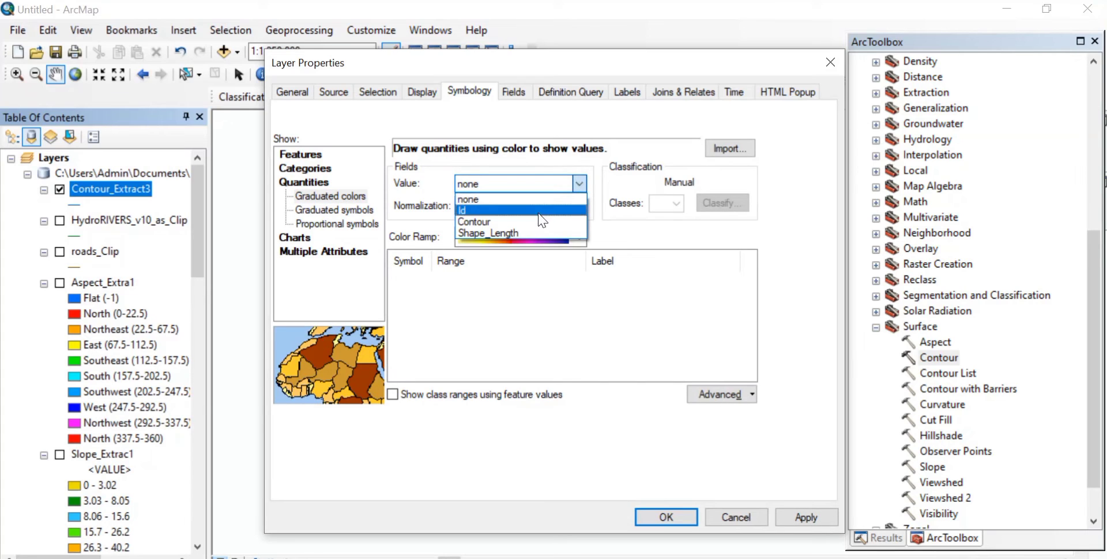
click(539, 222)
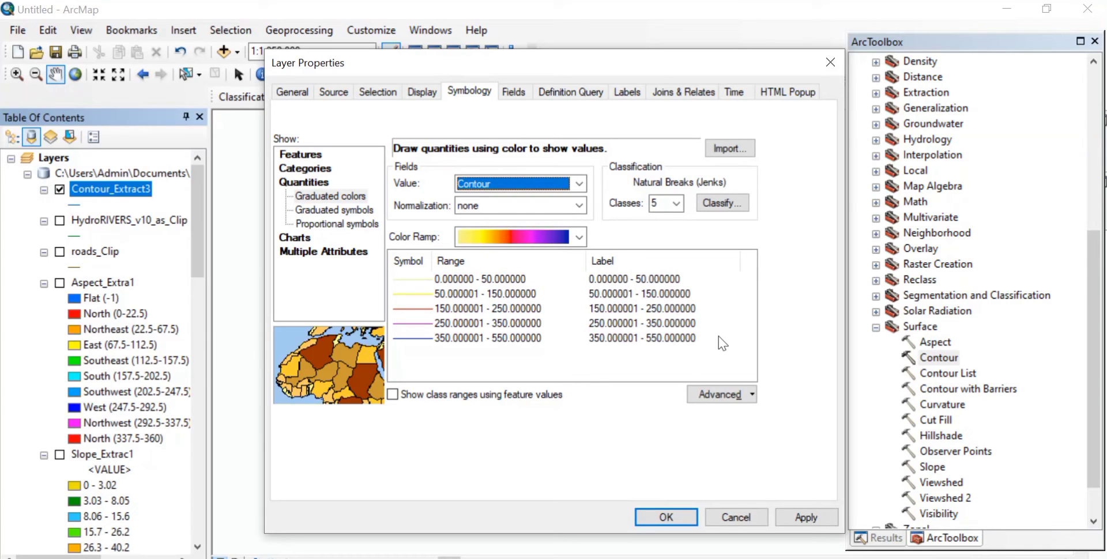
click(583, 236)
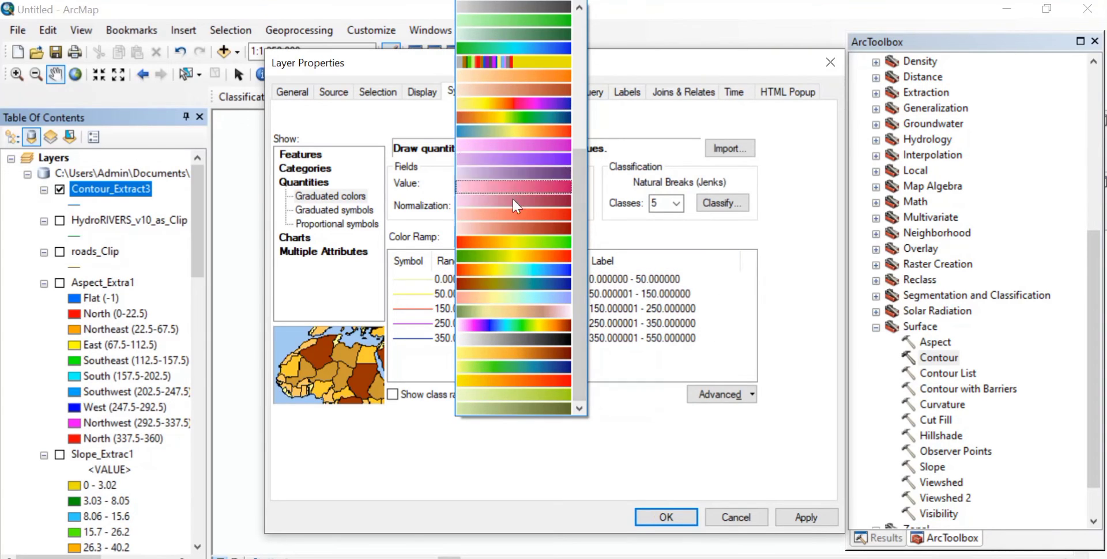
click(497, 60)
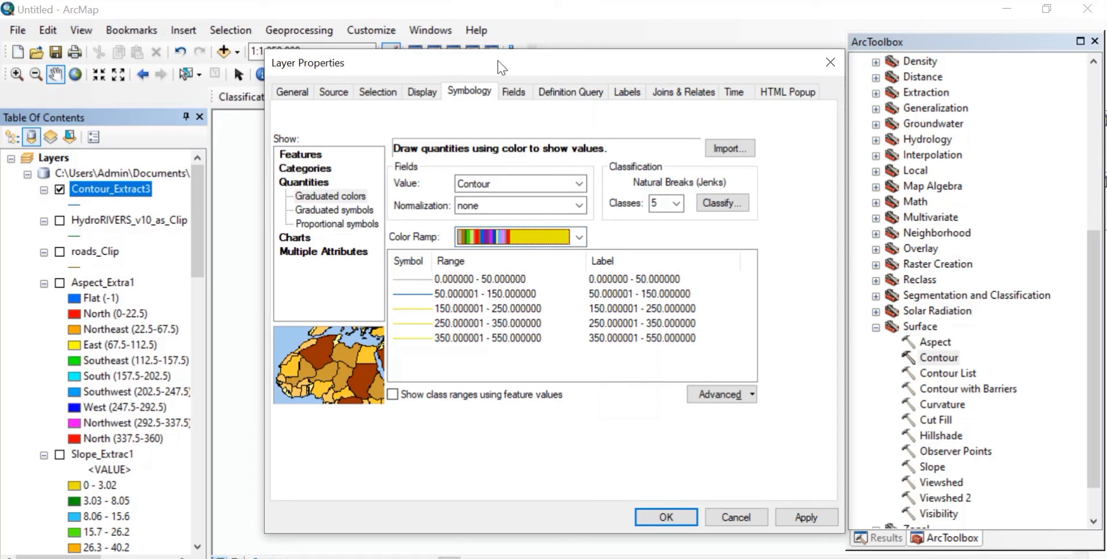
Set the line colour of the 0 - 50 contour class to purple.
click(417, 283)
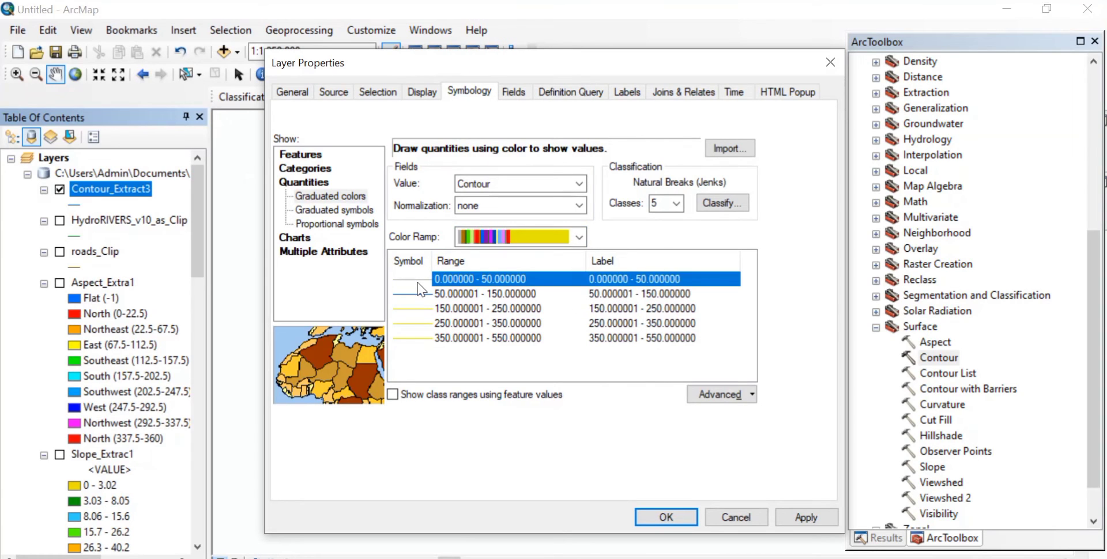
double_click(418, 286)
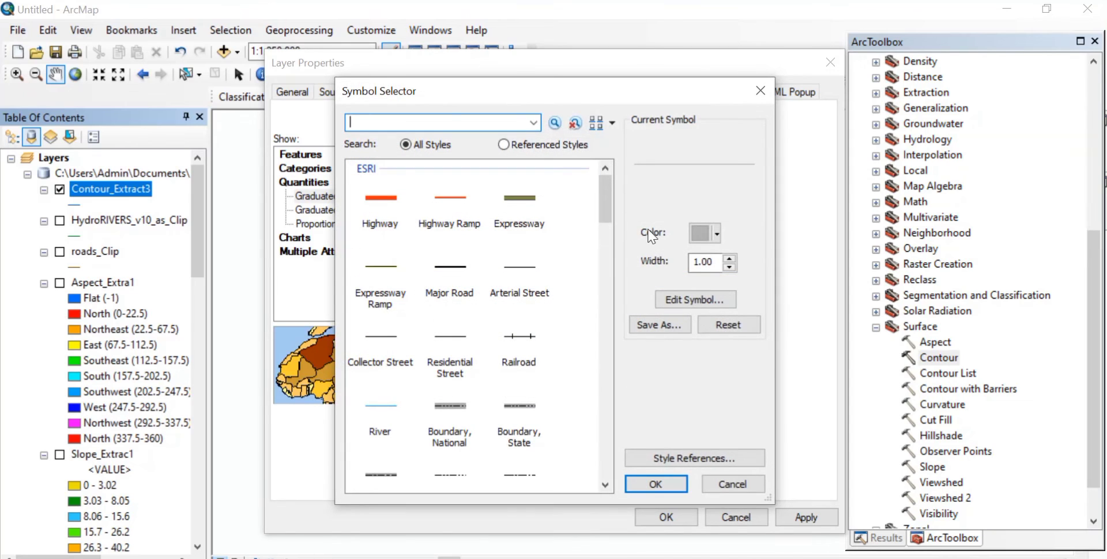
click(717, 234)
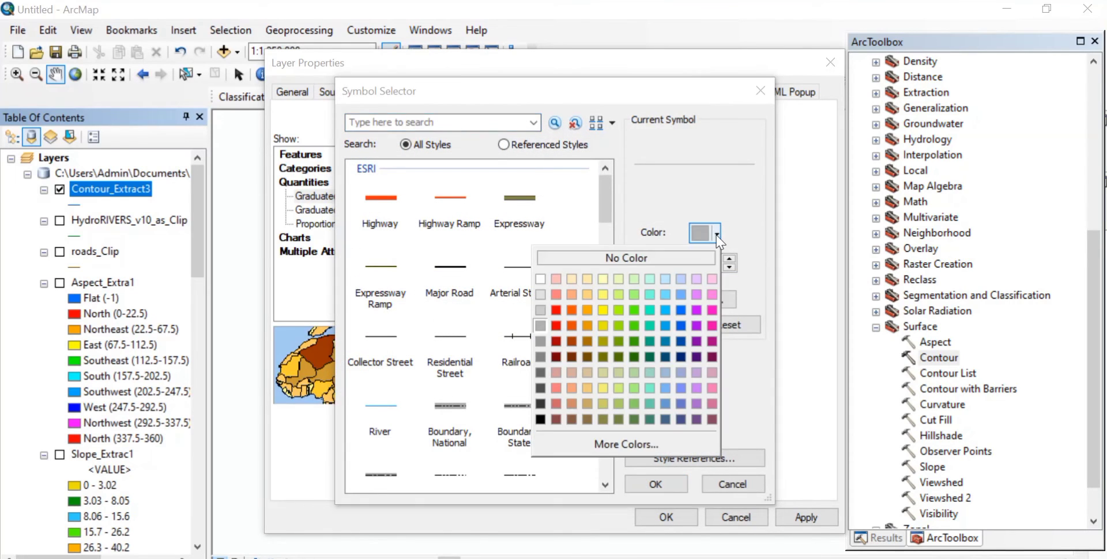
click(698, 342)
click(653, 484)
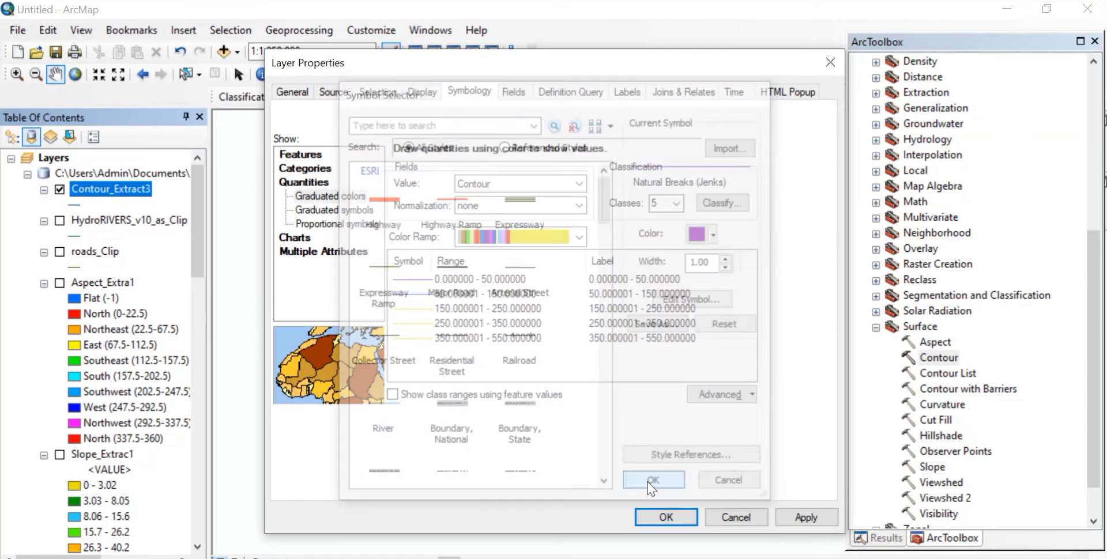
Recolour the 150 - 250 contour class light green and the 250 - 350 class red, and apply the symbology.
double_click(421, 309)
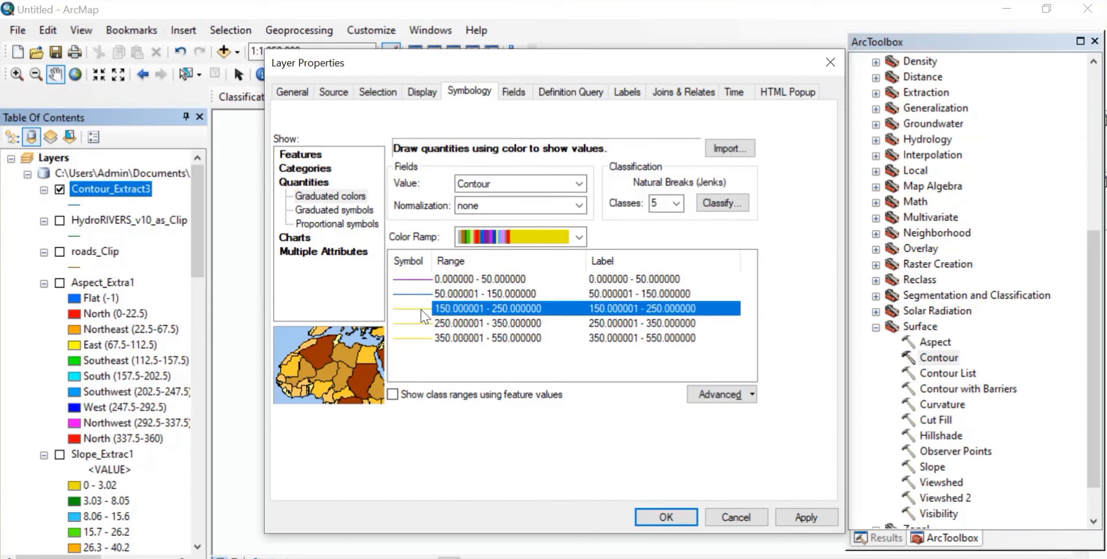
click(717, 237)
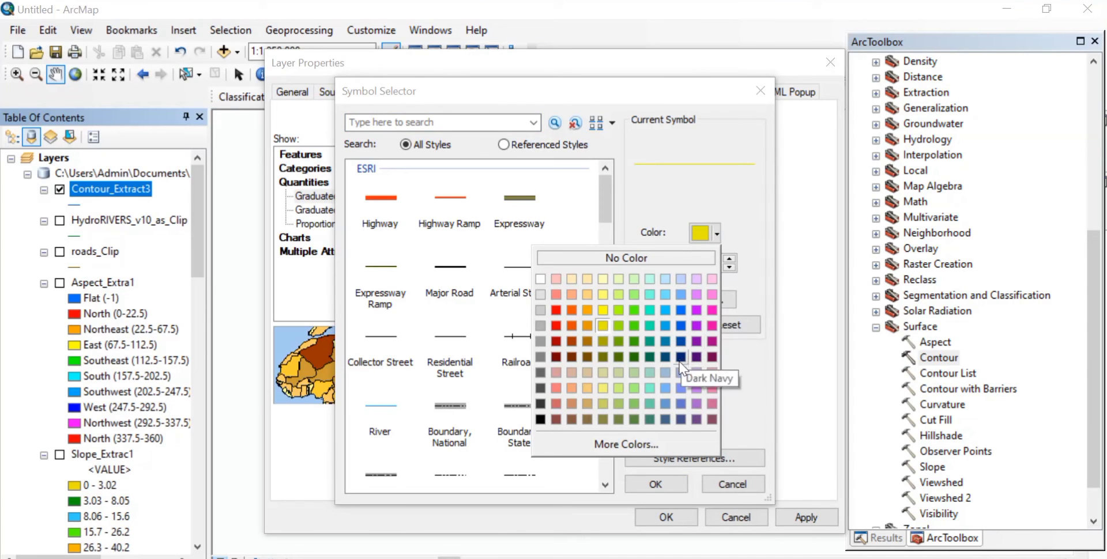
click(617, 327)
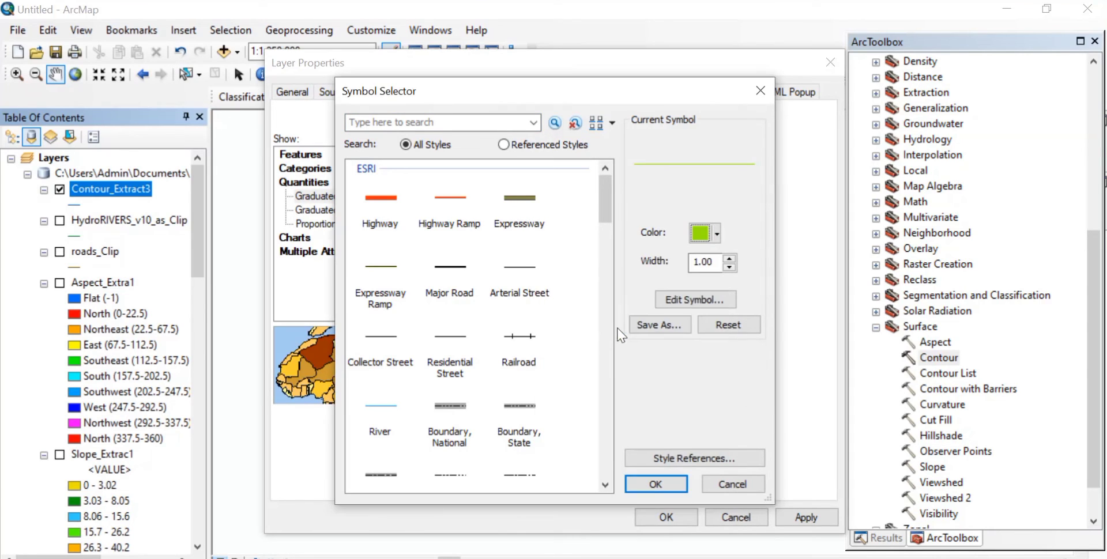
click(655, 484)
double_click(416, 325)
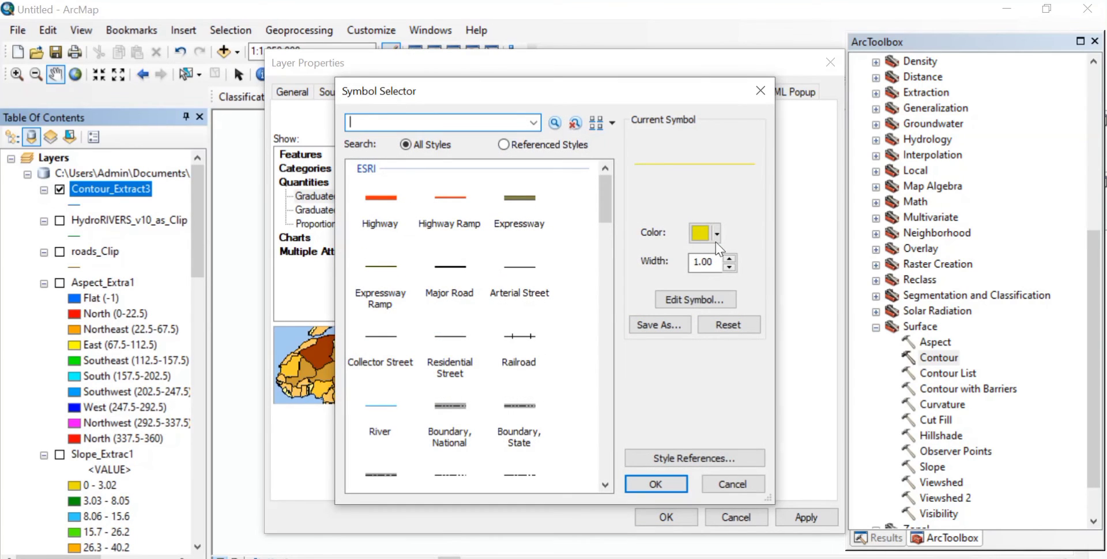
click(716, 233)
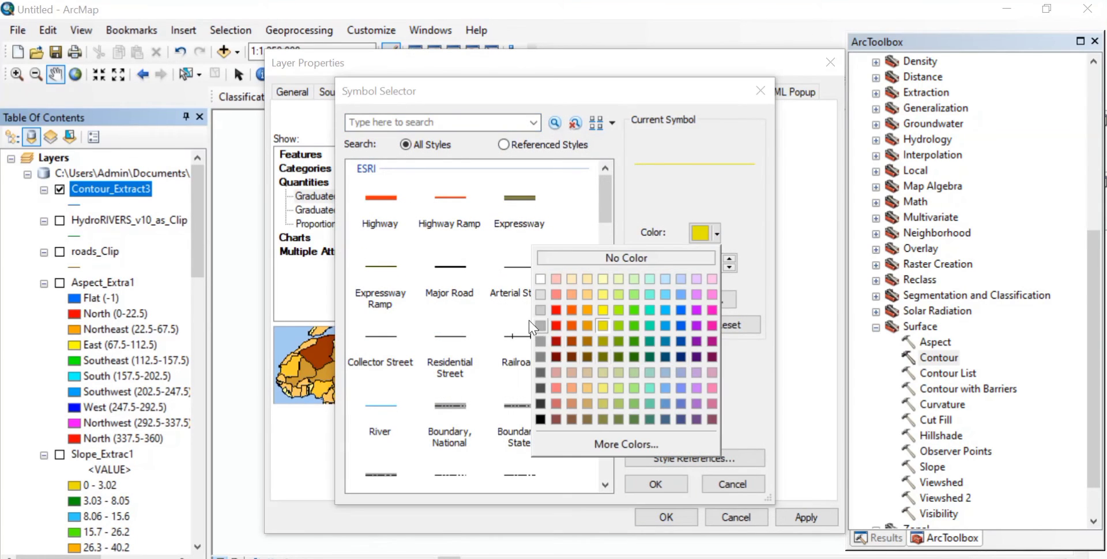
click(559, 323)
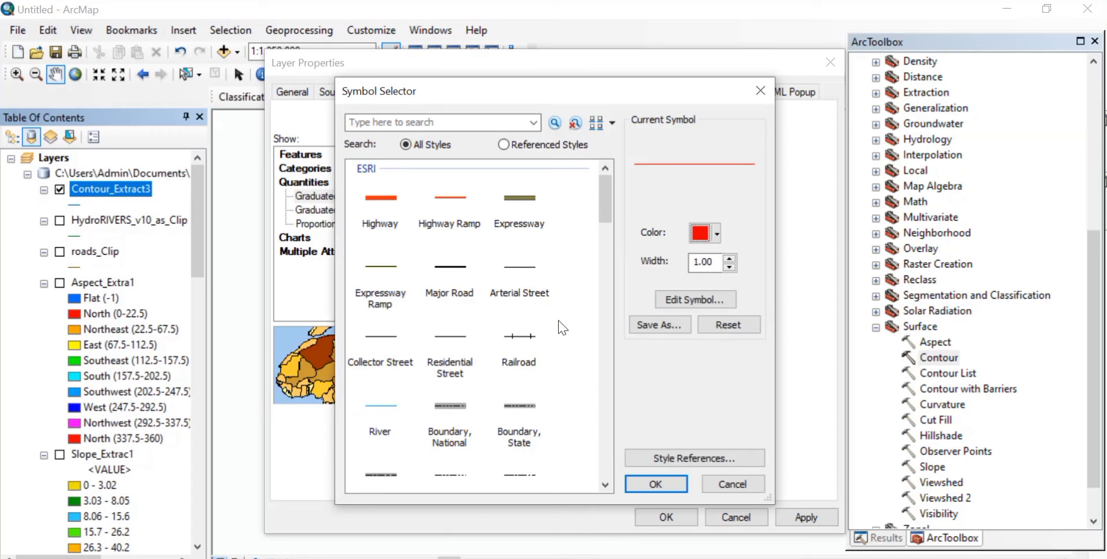
click(659, 484)
click(658, 518)
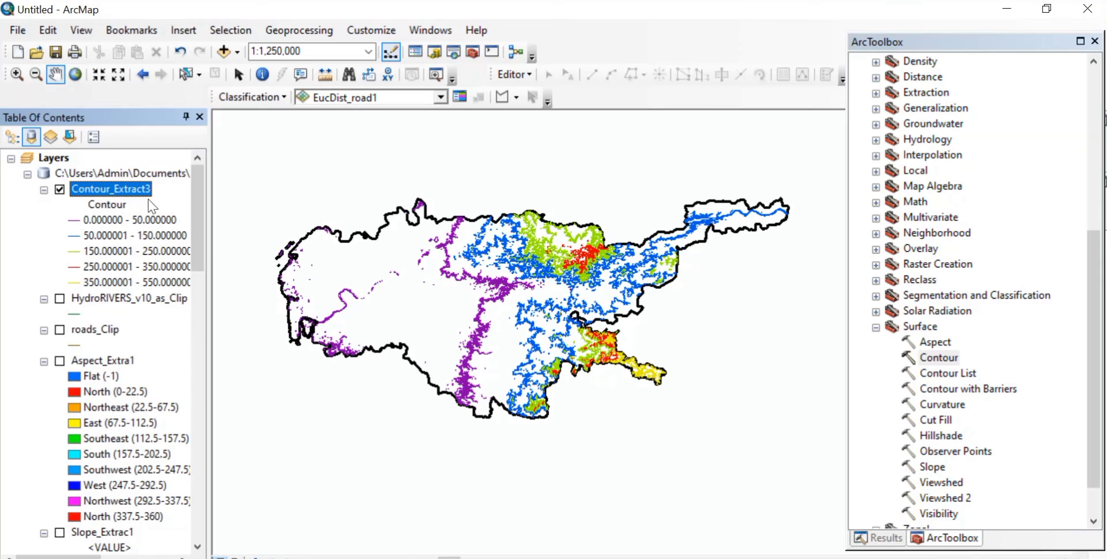
Turn on feature labels for the Contour_Extract3 layer.
right_click(120, 191)
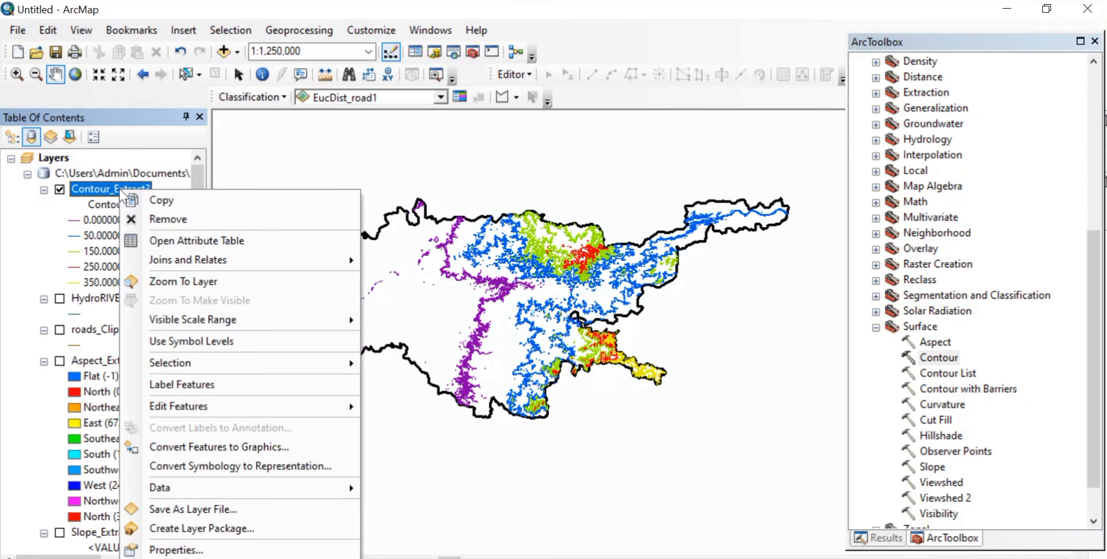
click(199, 384)
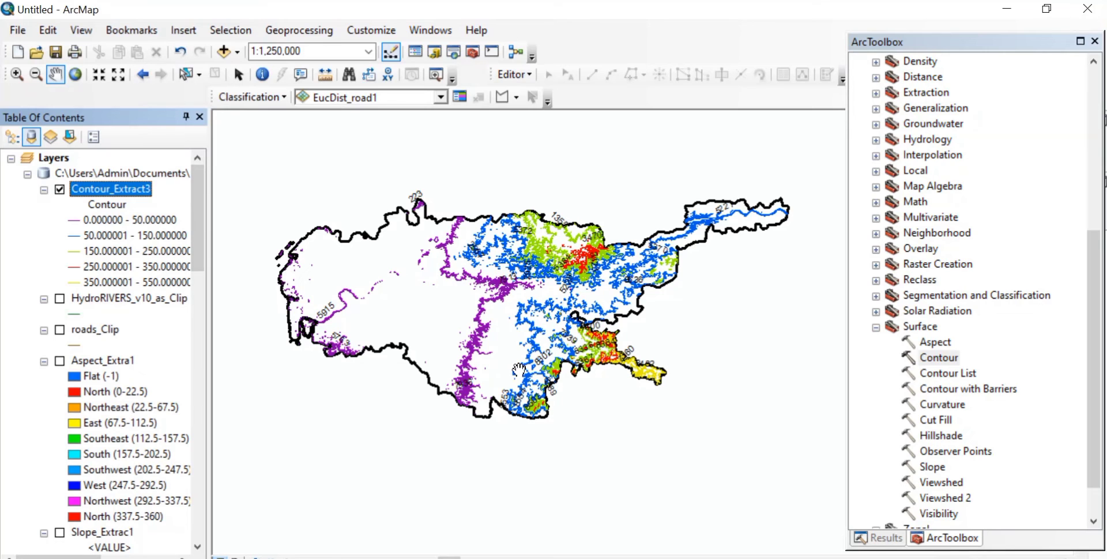
scroll(519, 371, up, 1)
scroll(519, 370, up, 1)
scroll(519, 371, up, 1)
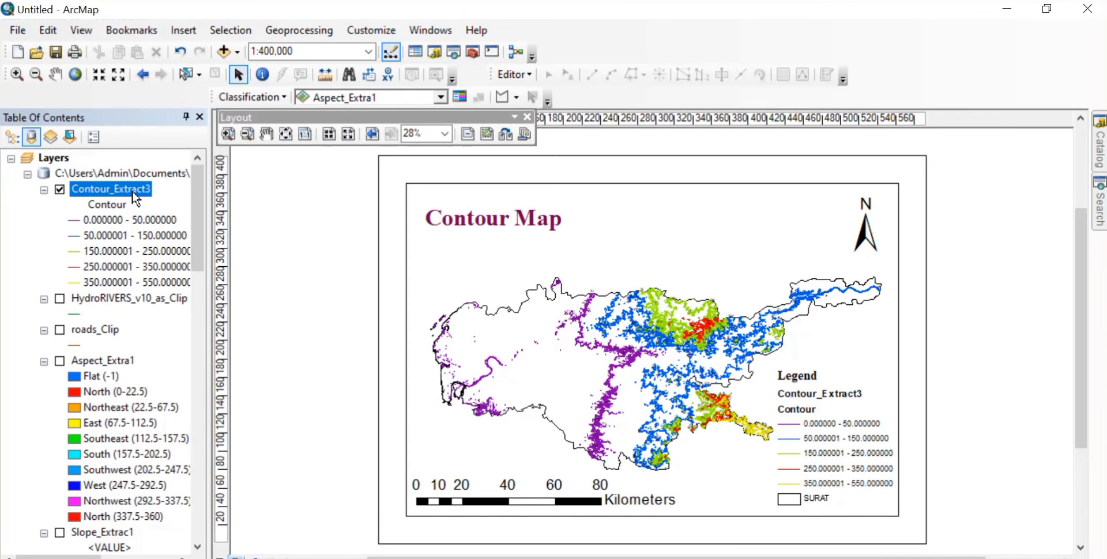
Rename the Contour_Extract3 layer to Contour so the layout legend uses the shorter name.
double_click(133, 191)
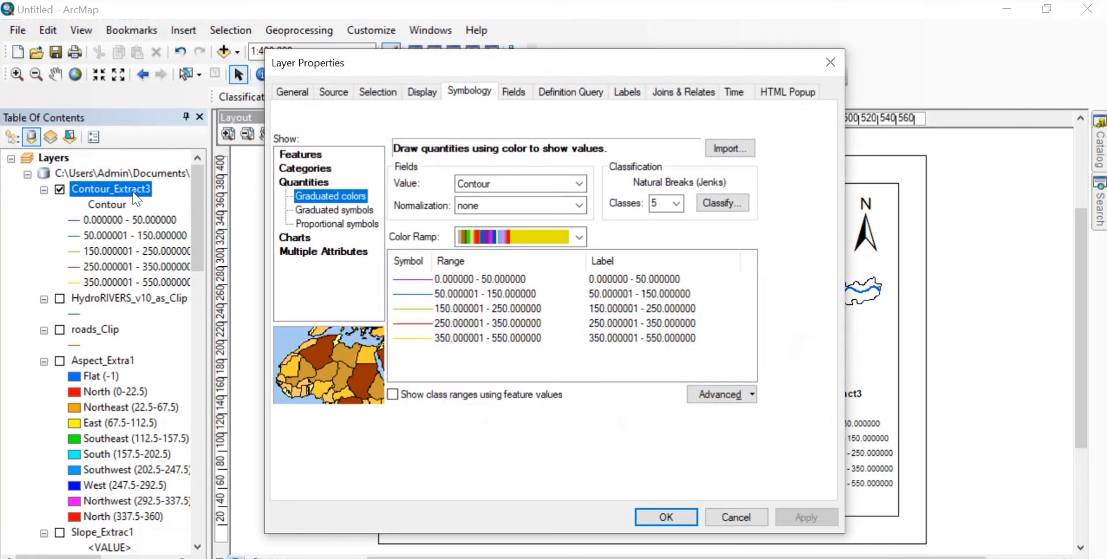
click(829, 63)
click(143, 187)
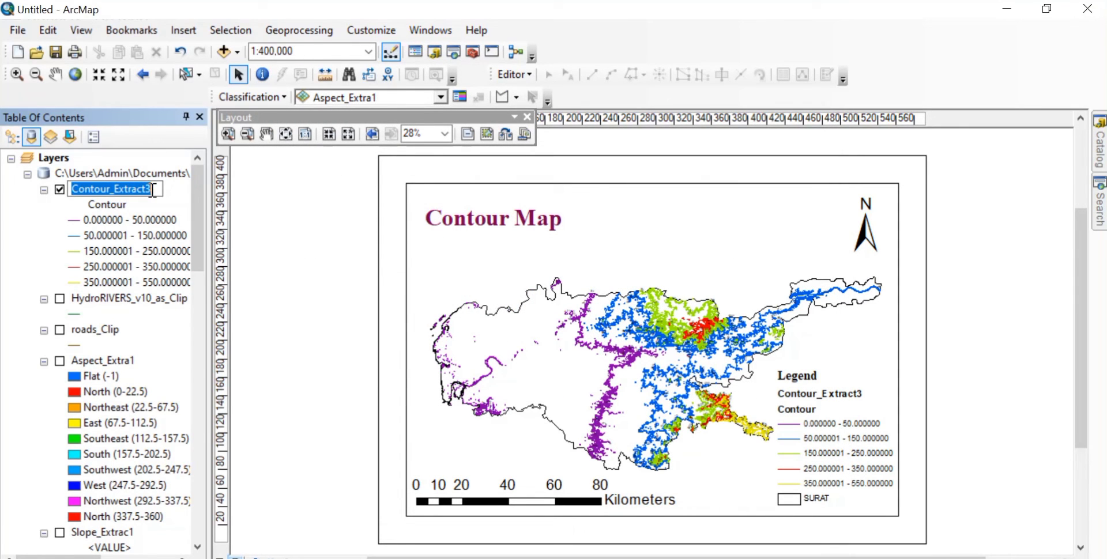
click(153, 190)
key(BackSpace)
key(BackSpace)
key(BackSpace)
key(BackSpace)
key(BackSpace)
key(BackSpace)
key(BackSpace)
key(BackSpace)
key(BackSpace)
key(Return)
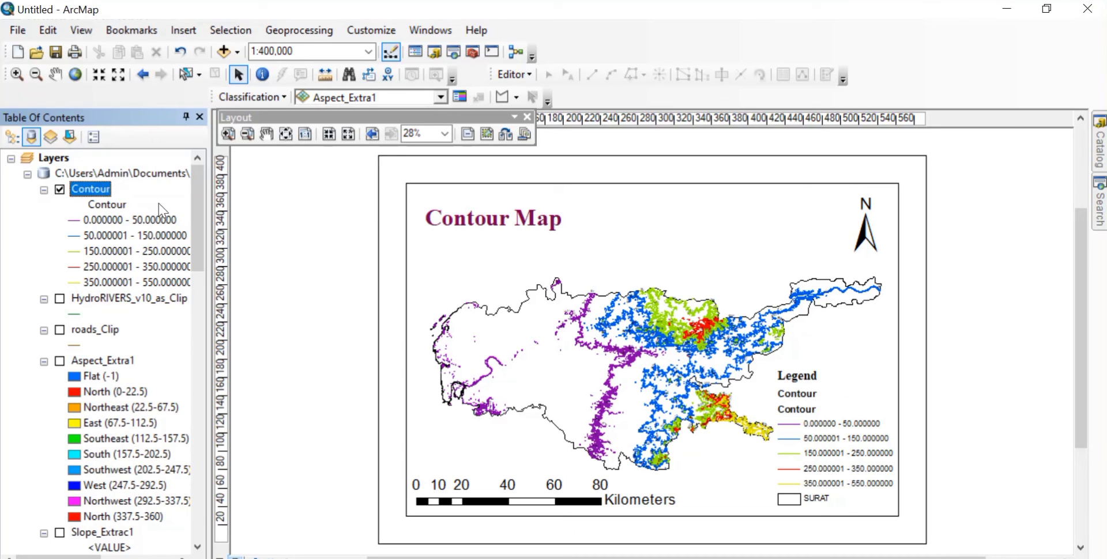
click(107, 204)
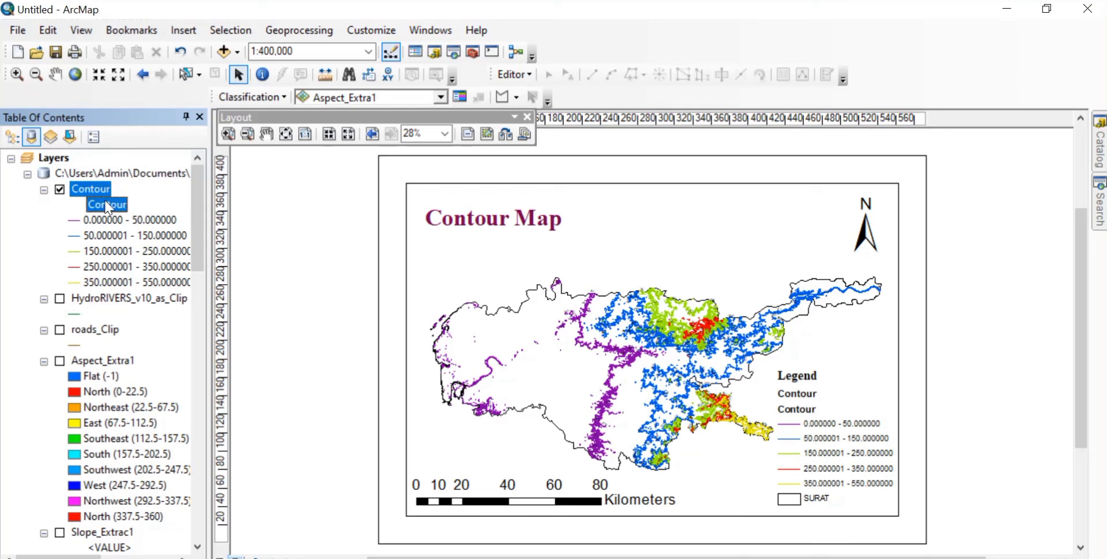
click(133, 235)
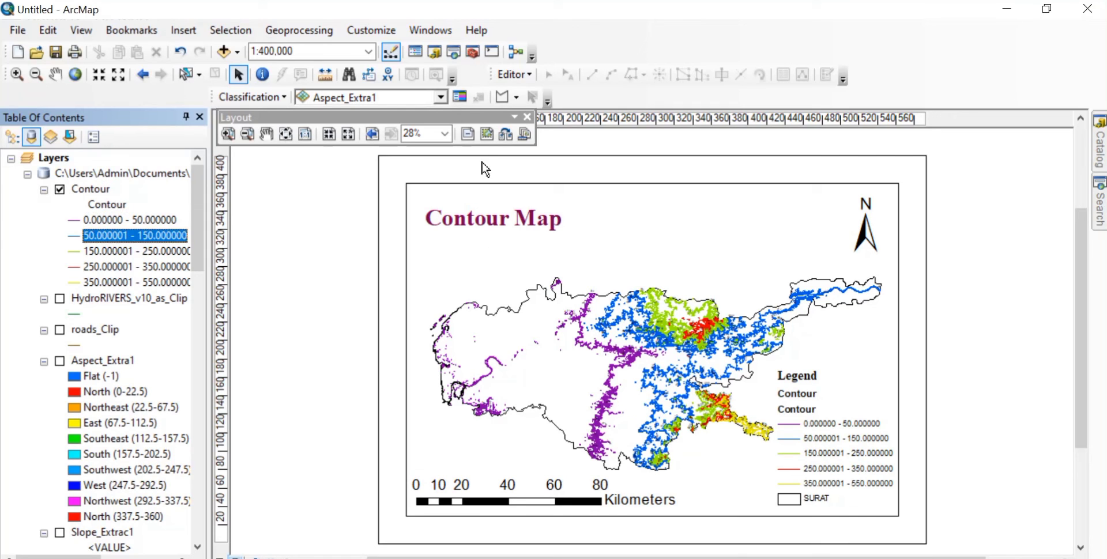
click(507, 135)
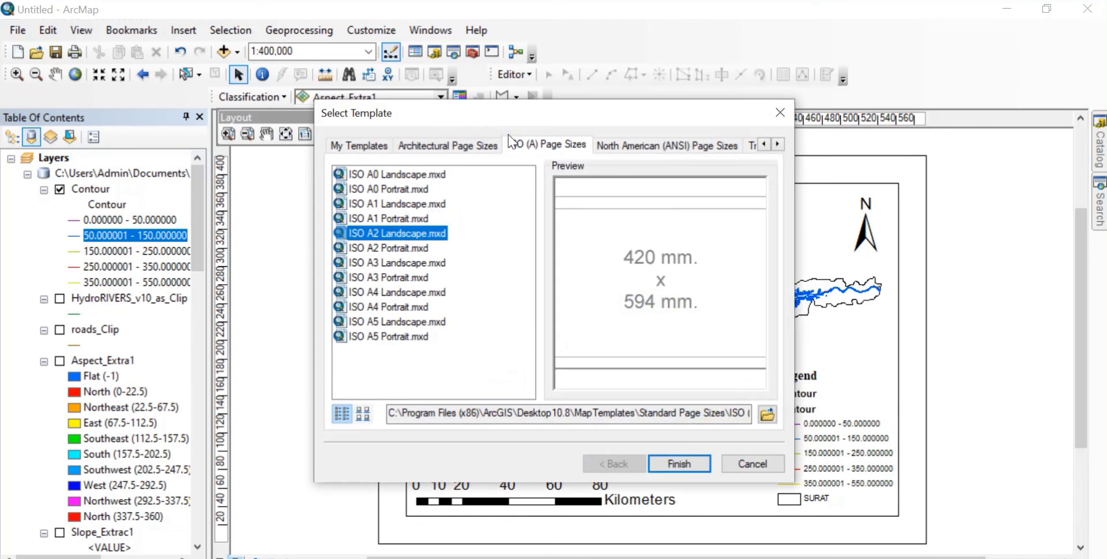
click(555, 148)
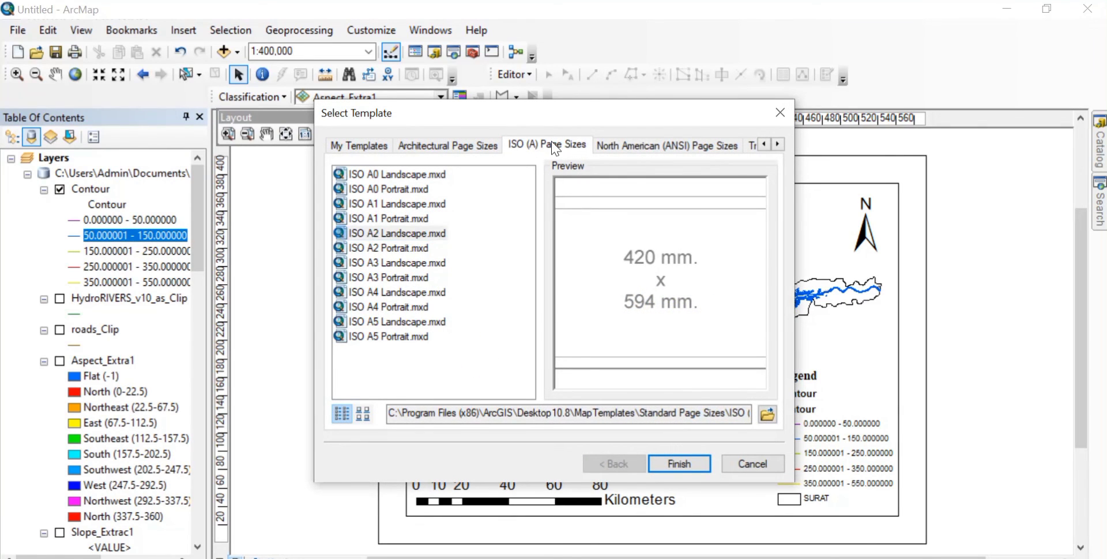
click(430, 238)
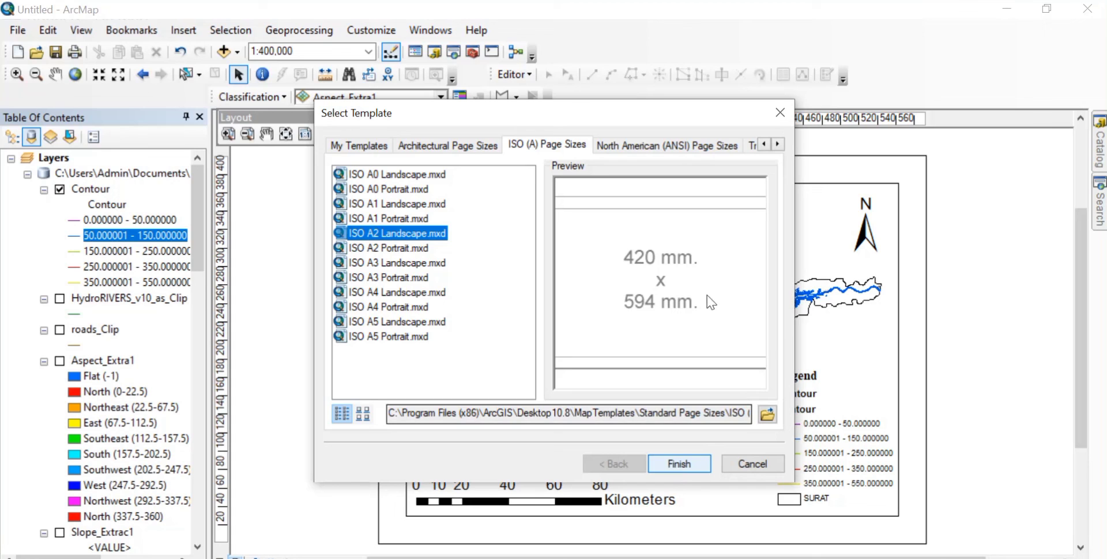
click(785, 111)
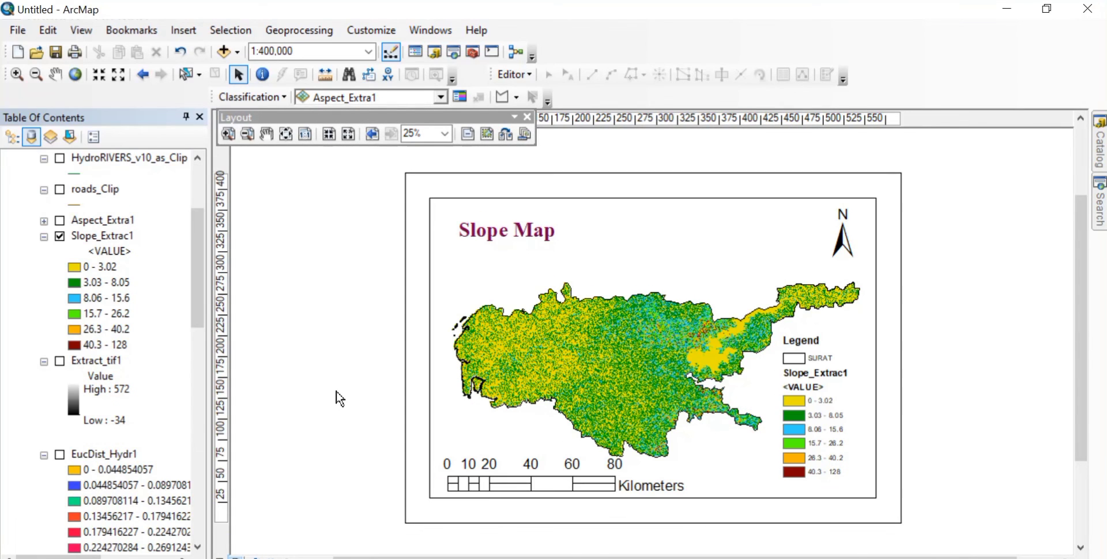
Export the slope map layout to the LULC folder as a JPEG named Slope Map at 300 dpi.
click(14, 31)
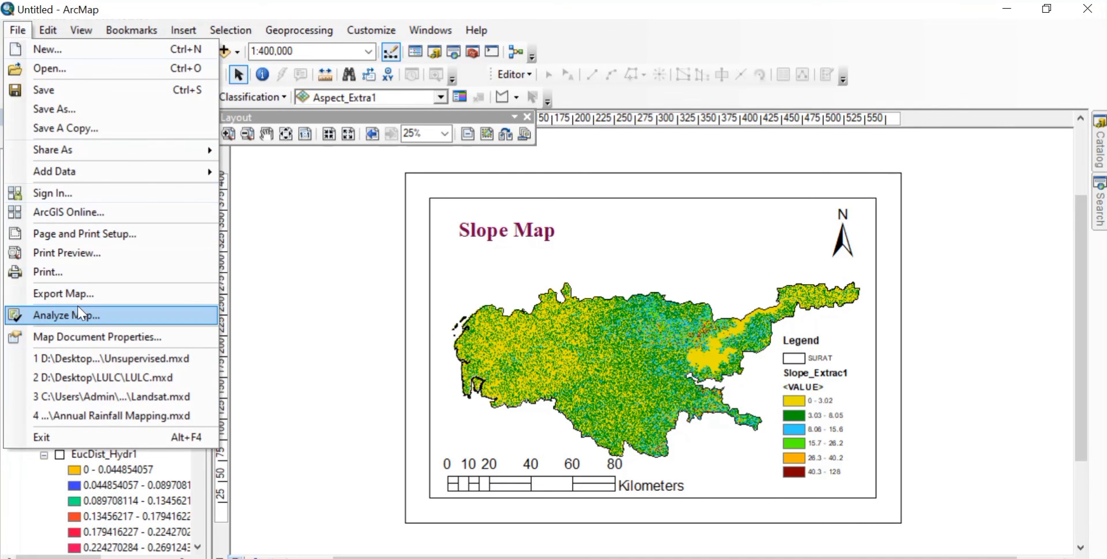
click(92, 295)
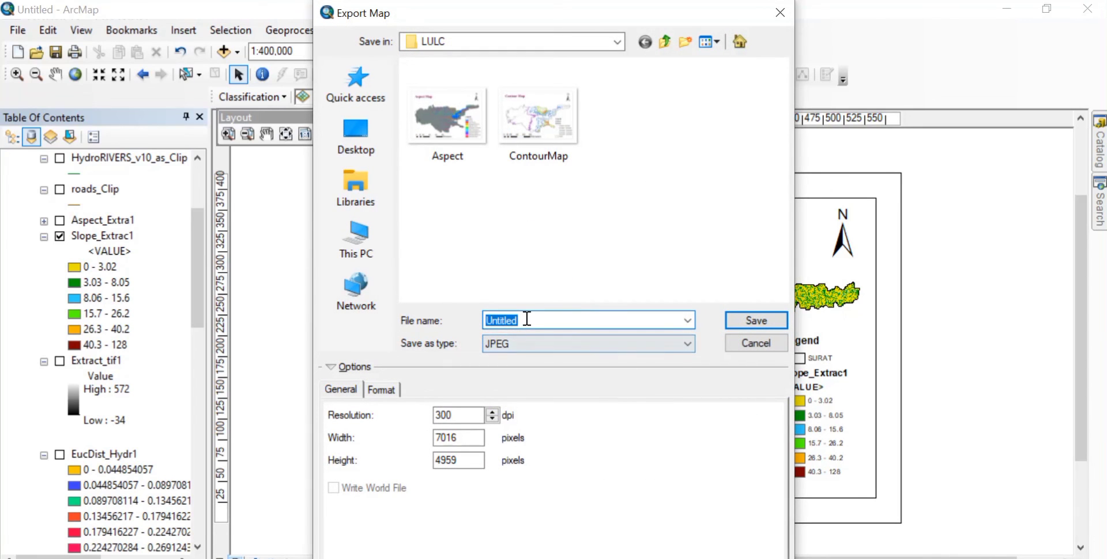
text(Slope Map)
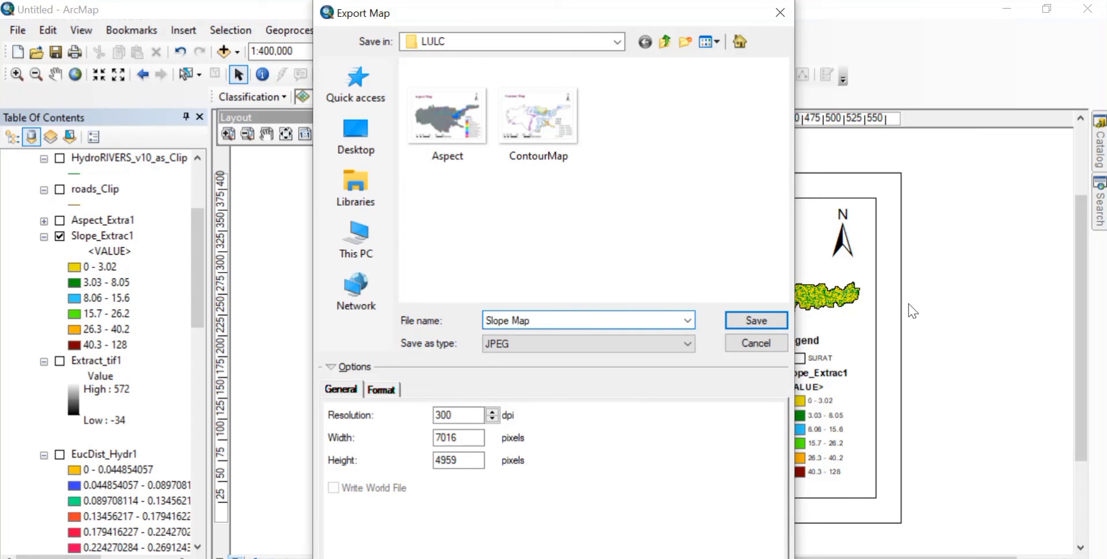
click(757, 328)
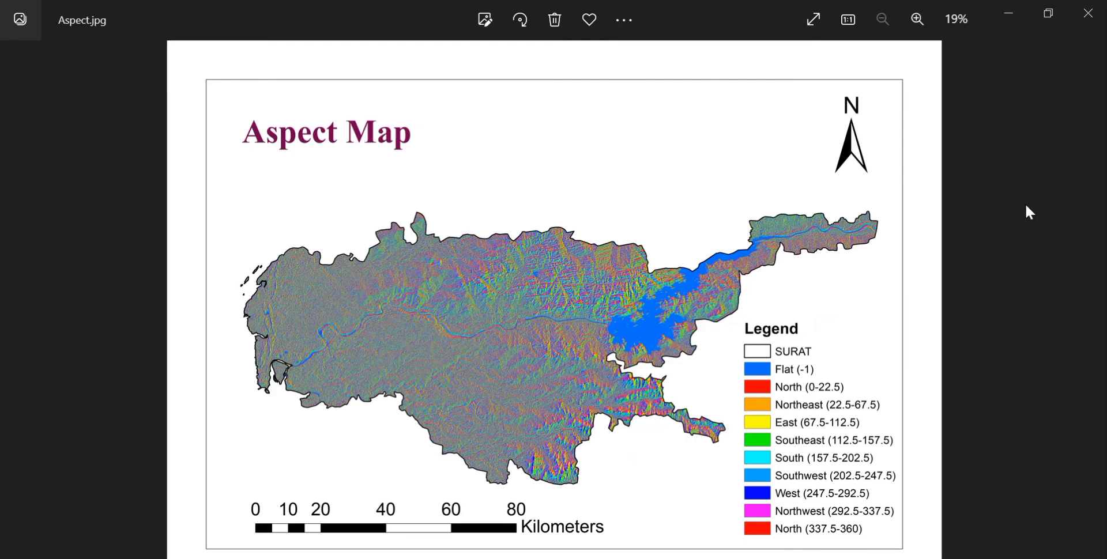
Look through the exported aspect, contour and slope map images in the photo viewer.
key(Right)
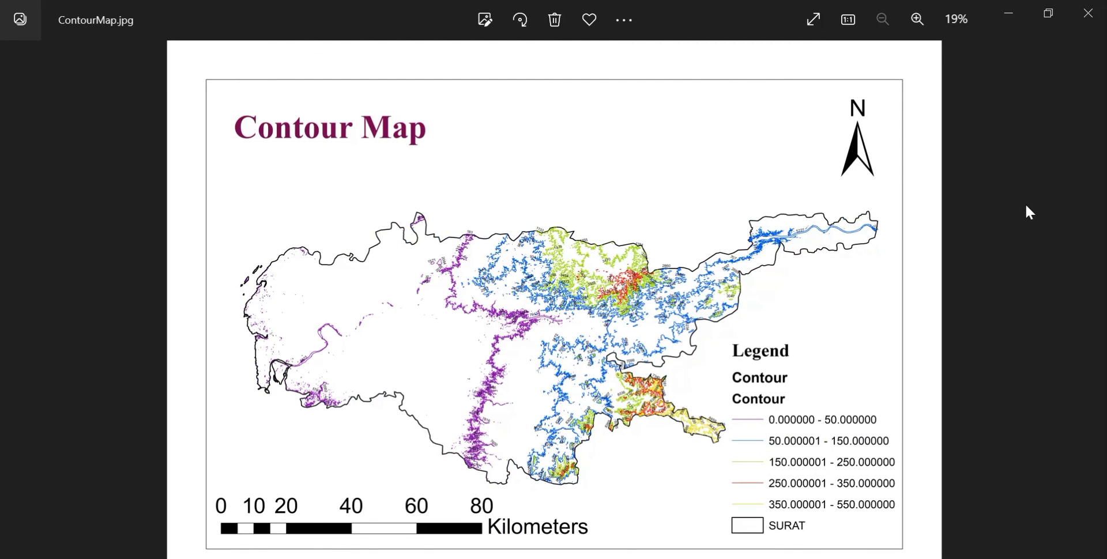
key(Right)
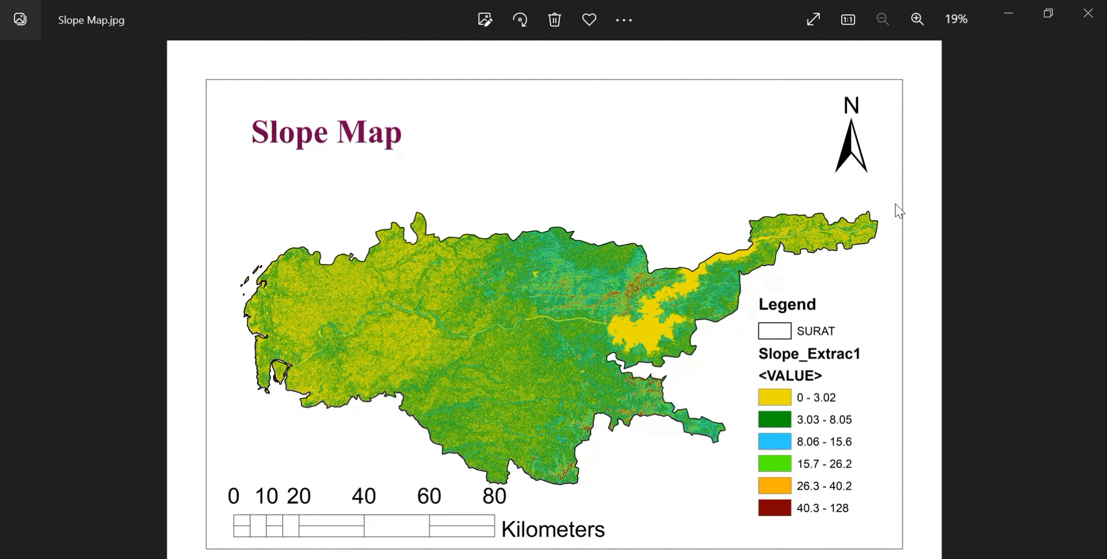